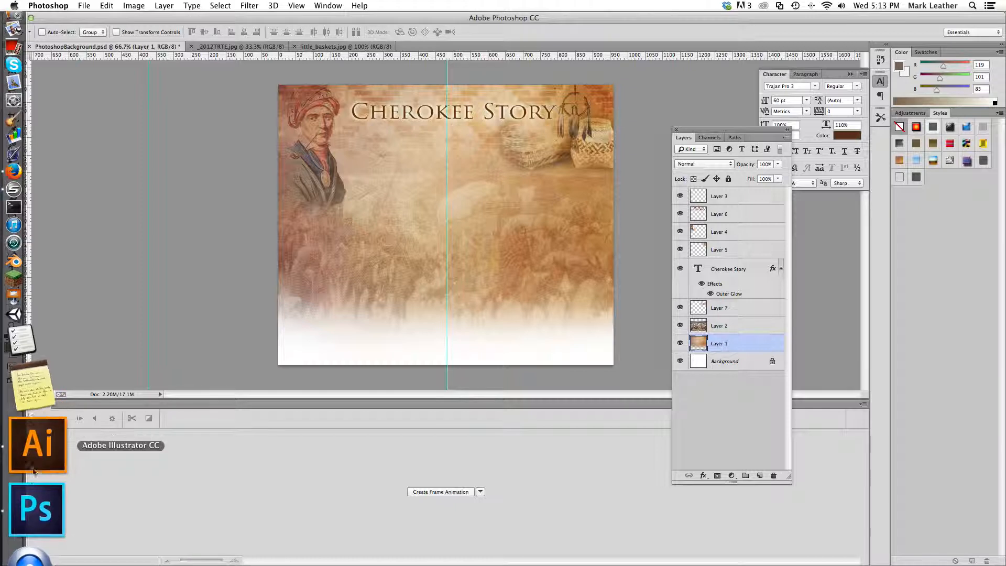
# Switch to Illustrator, cancel quitting, and enlarge the entire map artwork with its labels to about 1213 × 721 px
pyautogui.click(34, 468)
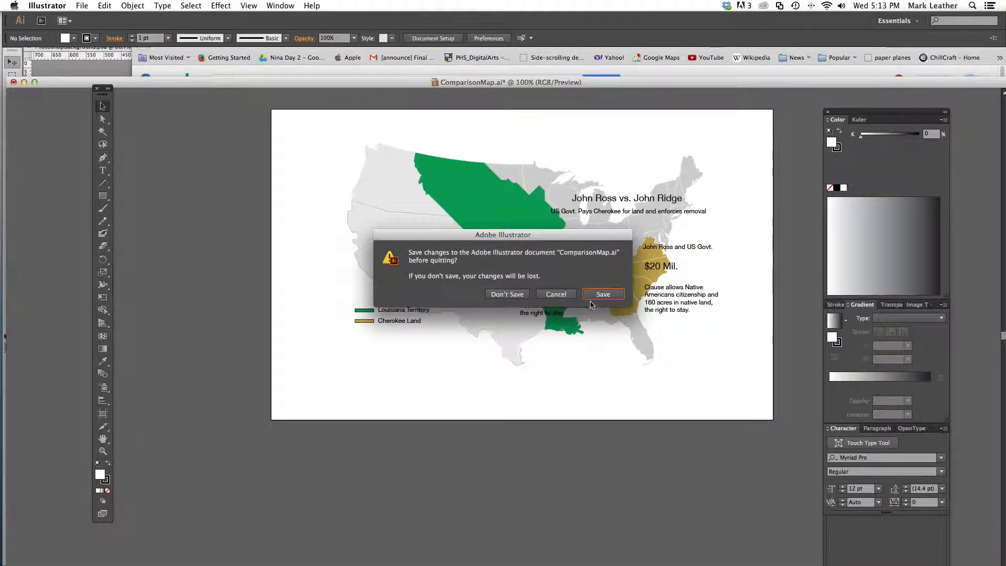
pyautogui.click(556, 295)
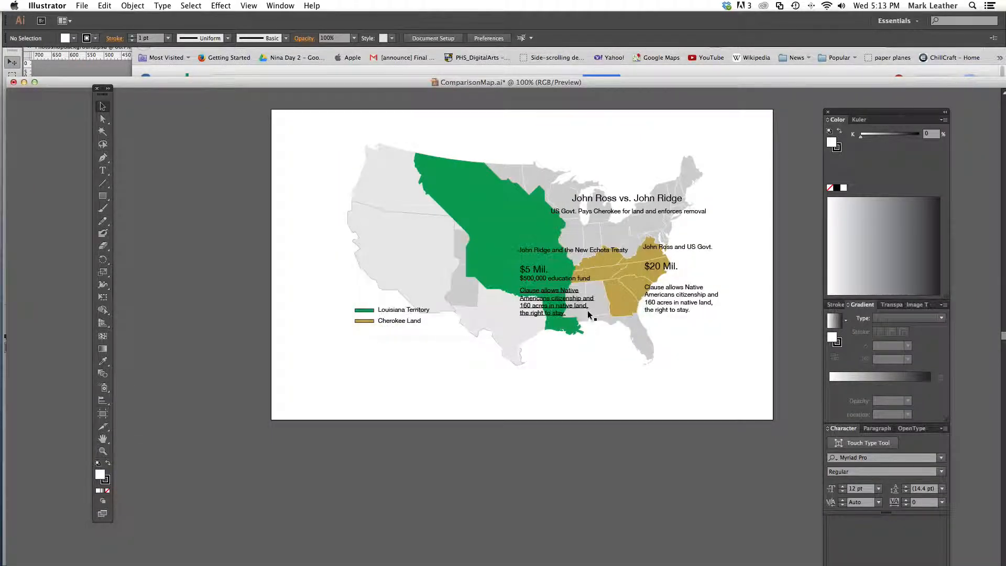
pyautogui.moveTo(344, 138); pyautogui.dragTo(681, 344)
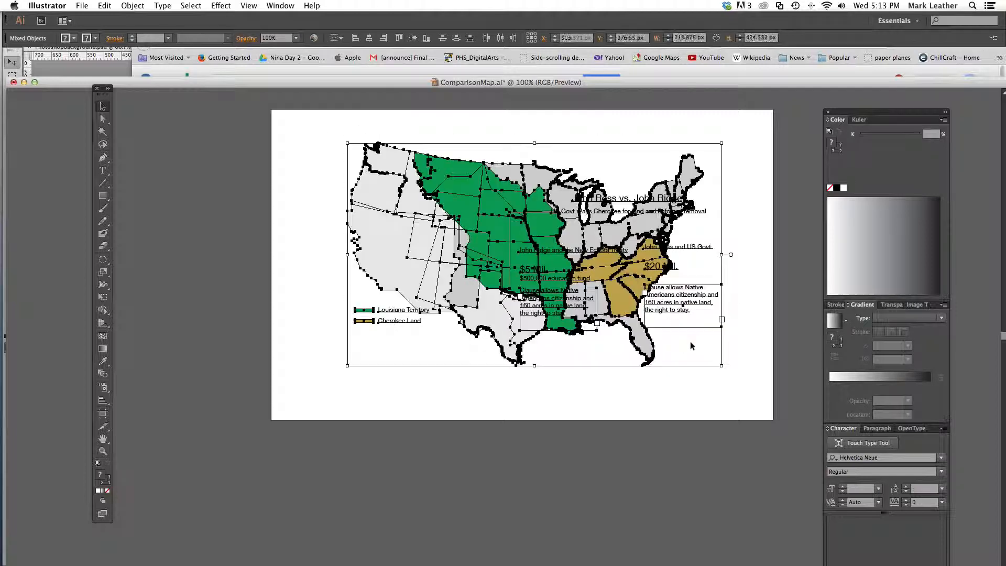
pyautogui.moveTo(620, 301); pyautogui.dragTo(574, 313)
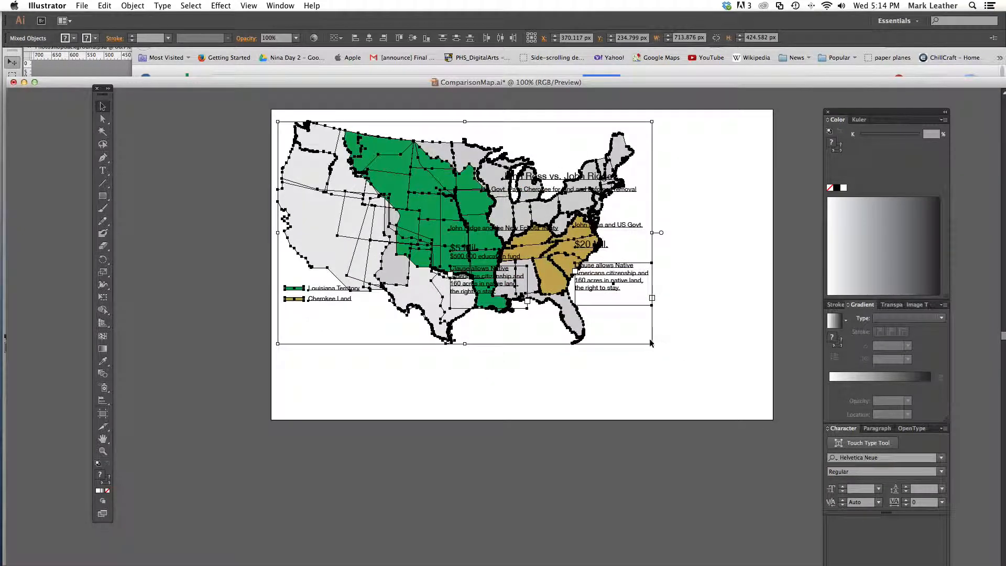
pyautogui.moveTo(652, 343); pyautogui.dragTo(913, 498)
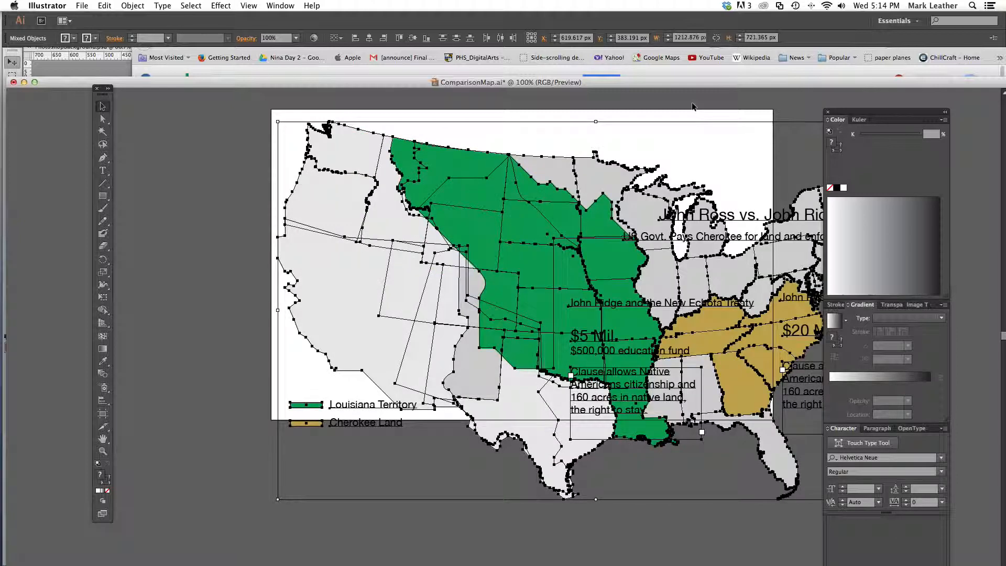
# Move the "$5 Mil." education fund text and the New Echota Treaty heading onto the western part of the map
pyautogui.click(673, 124)
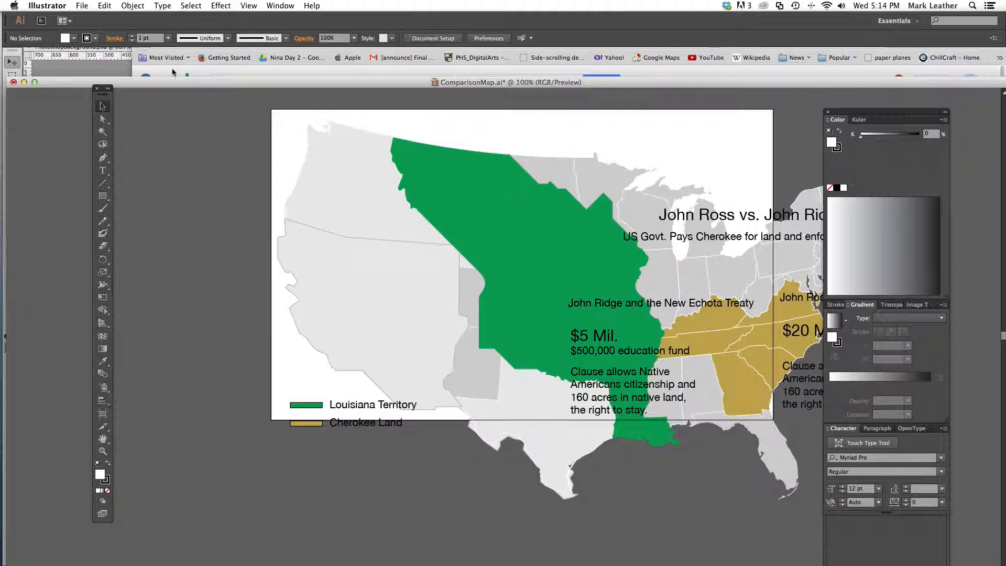
pyautogui.moveTo(241, 83); pyautogui.dragTo(237, 54)
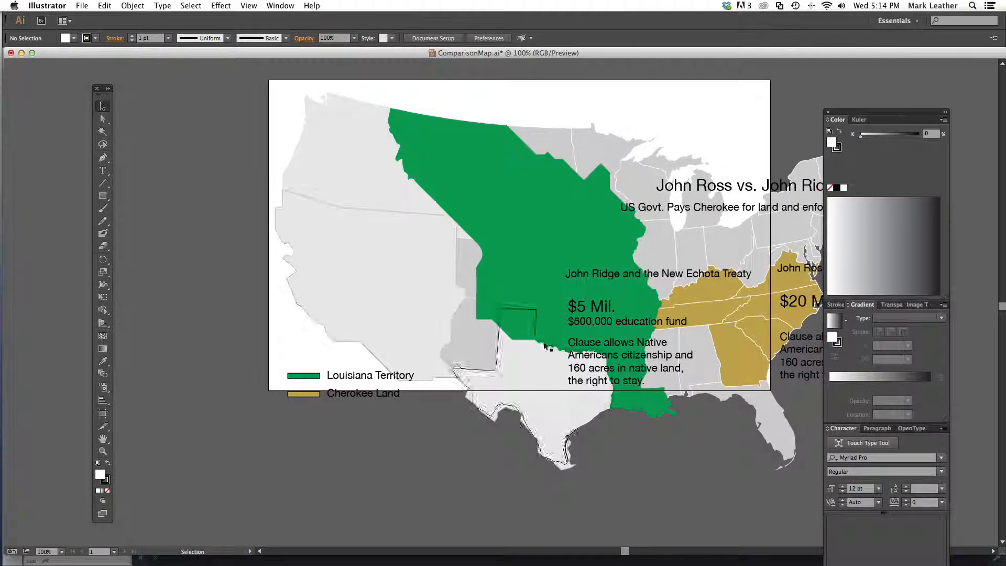
pyautogui.moveTo(592, 311); pyautogui.dragTo(363, 243)
pyautogui.moveTo(635, 281); pyautogui.dragTo(412, 303)
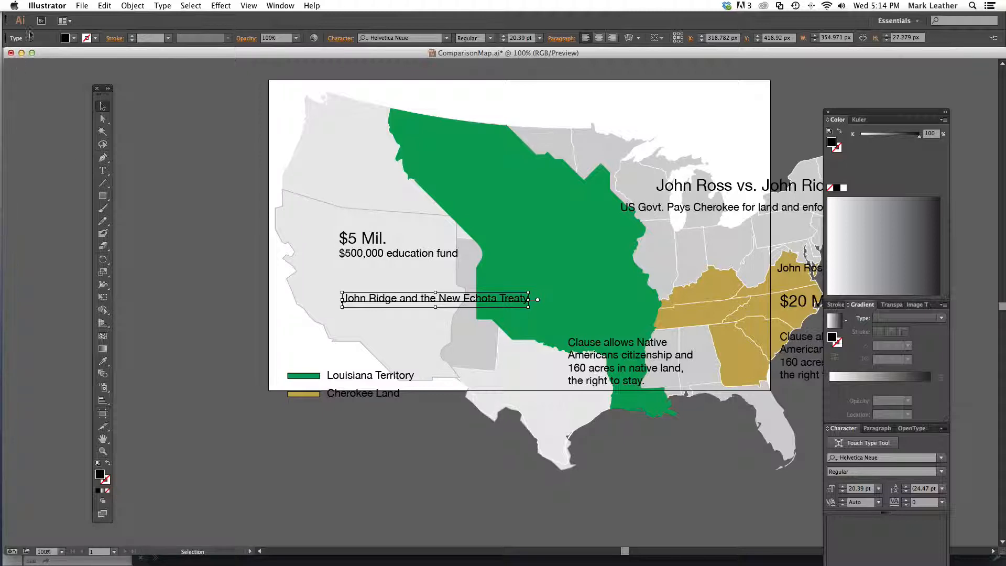
# Quit Illustrator without saving ComparisonMap.ai and return to the PhotoshopBackground.psd document in Photoshop
pyautogui.click(49, 6)
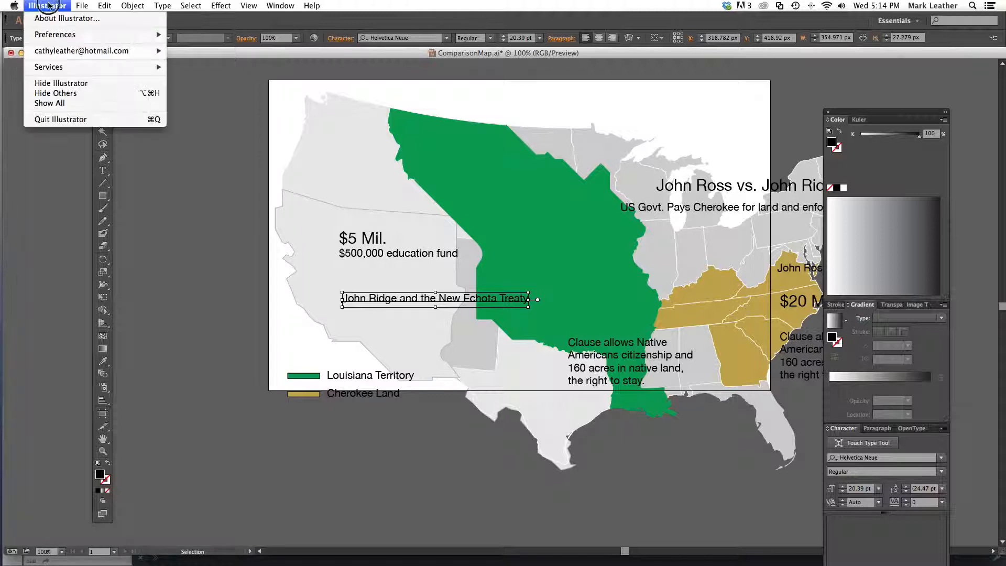
pyautogui.click(59, 120)
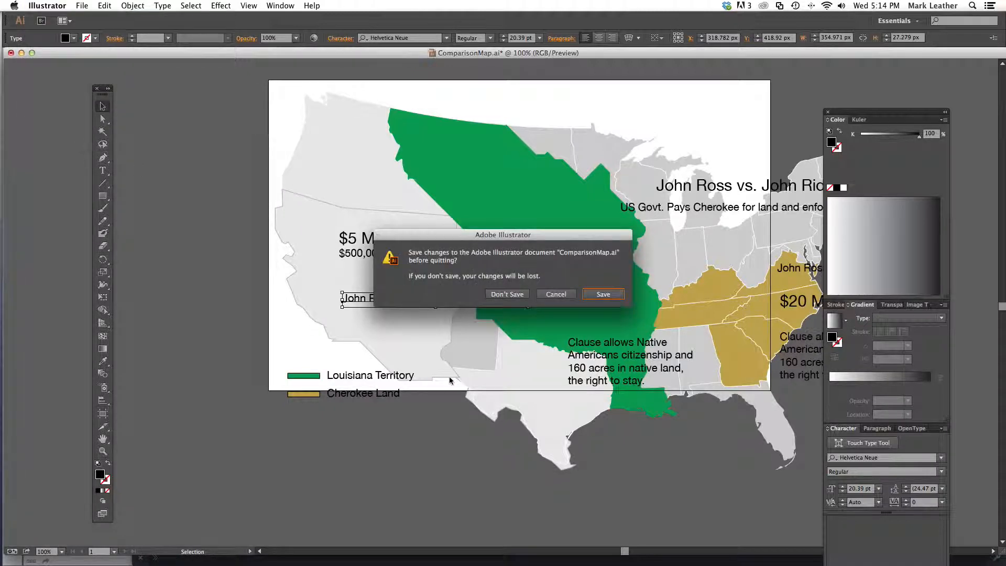
pyautogui.click(508, 294)
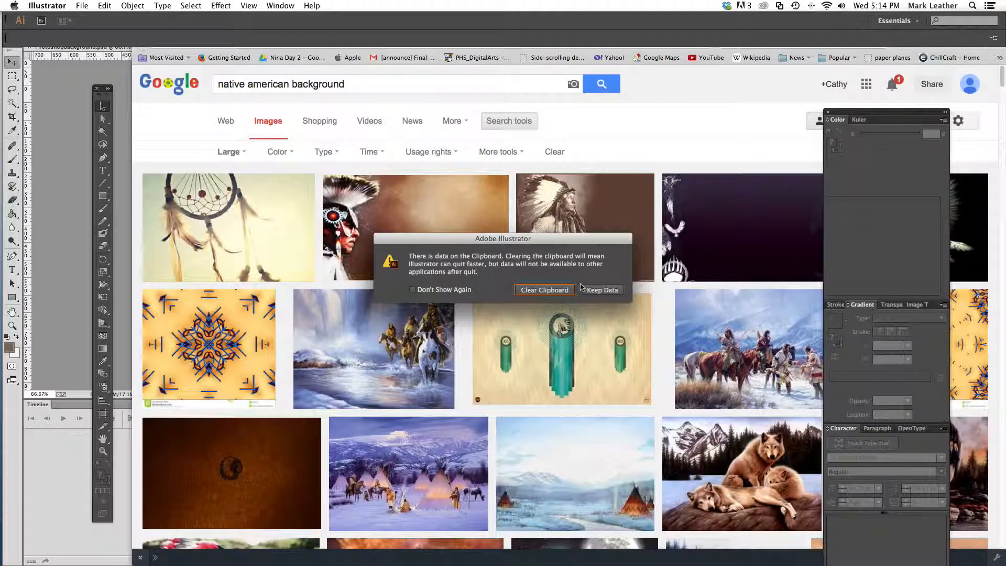
pyautogui.click(78, 290)
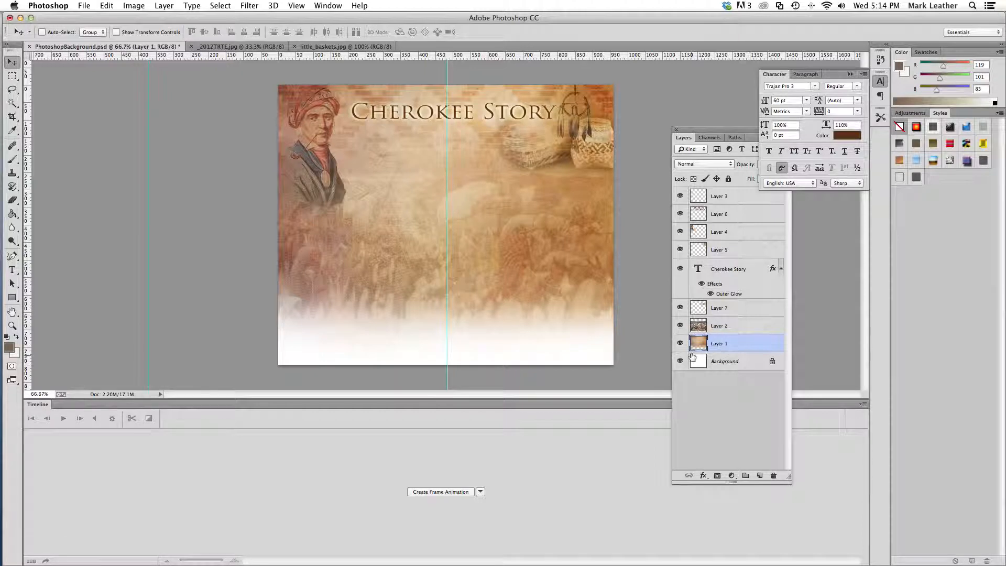
# Hide every layer above Layer 1, and show them again from Layer 2 up to Layer 3 to review the composition
pyautogui.moveTo(680, 195); pyautogui.dragTo(681, 343)
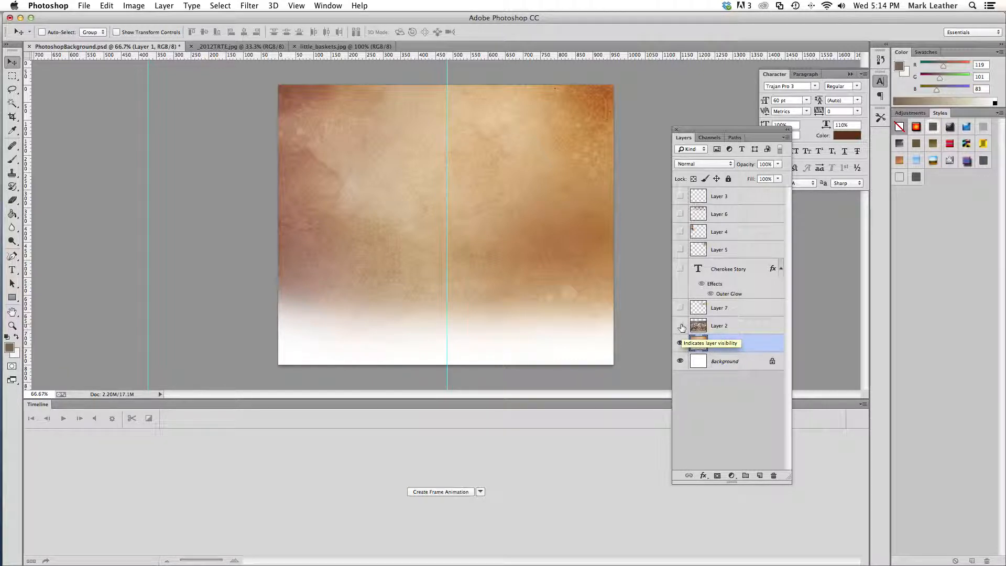
pyautogui.click(681, 326)
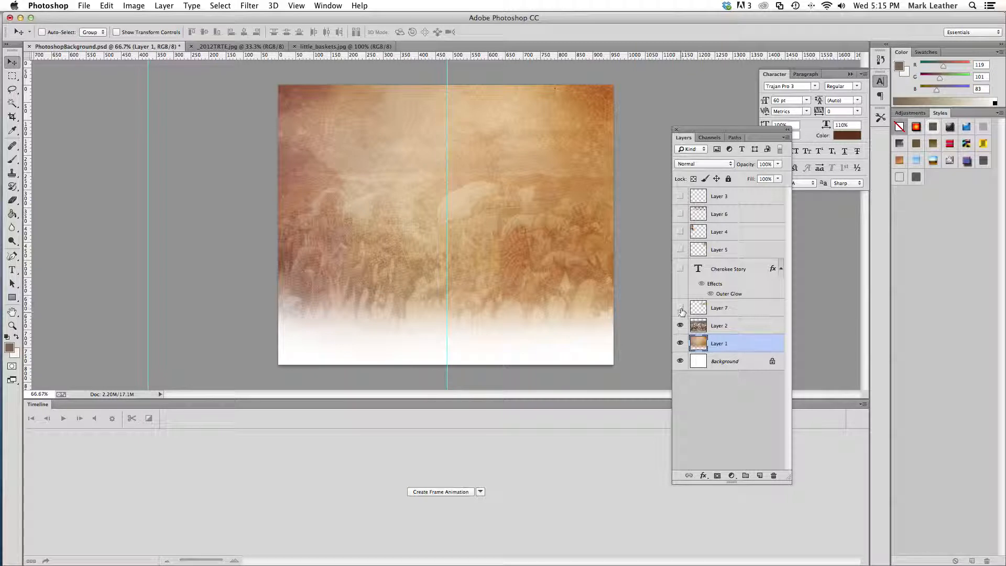
pyautogui.click(680, 308)
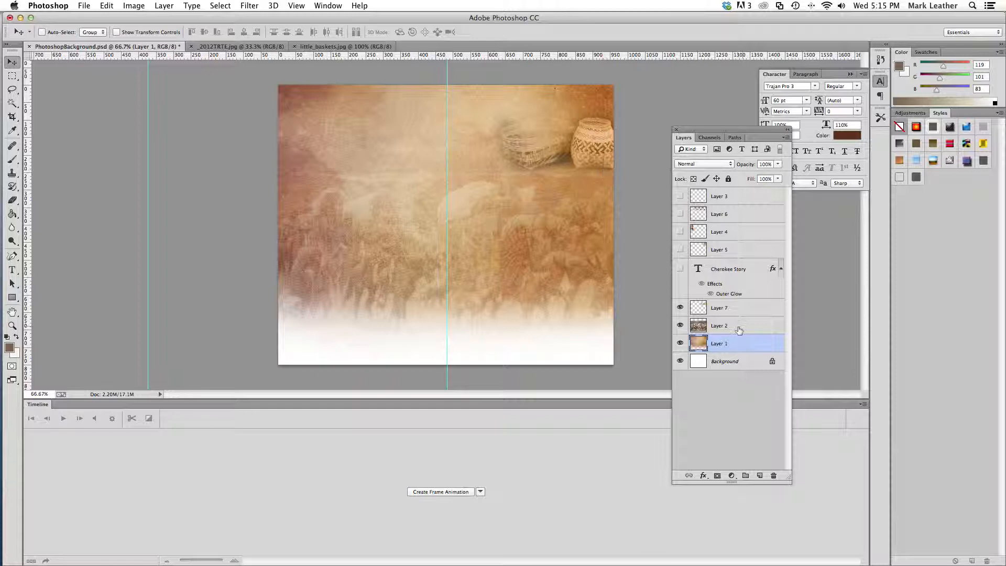
pyautogui.click(680, 269)
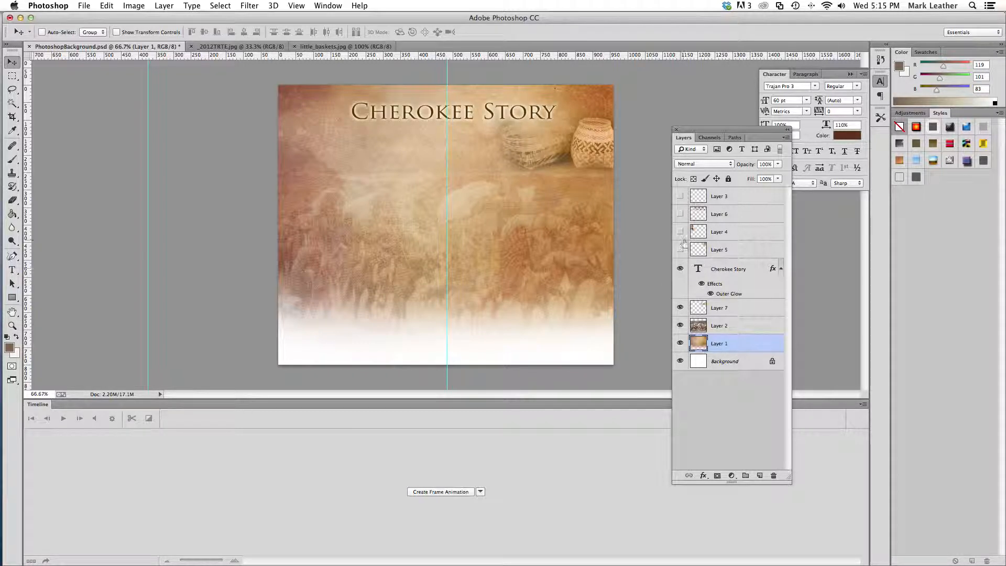
pyautogui.click(680, 248)
pyautogui.click(681, 232)
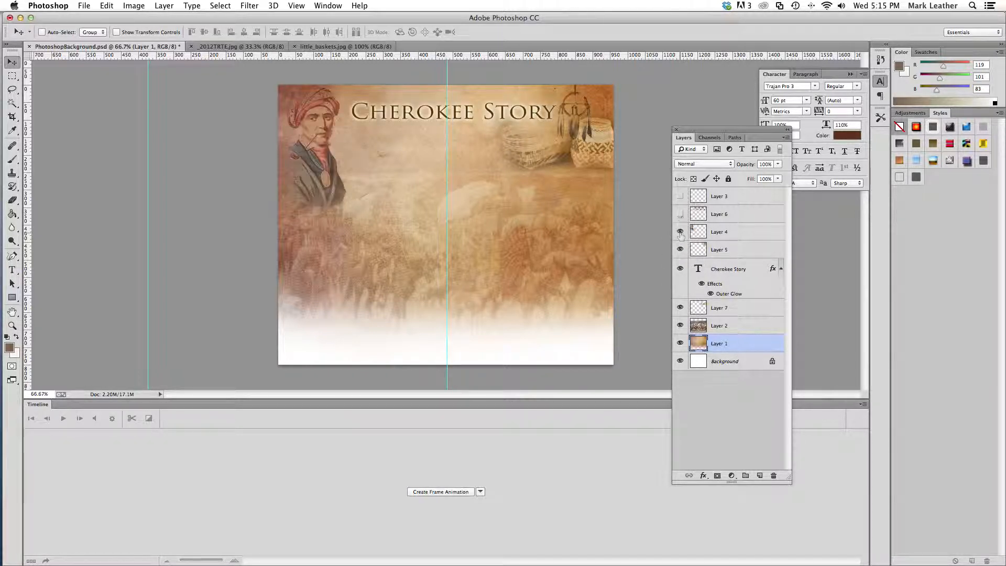
pyautogui.click(681, 213)
pyautogui.click(681, 196)
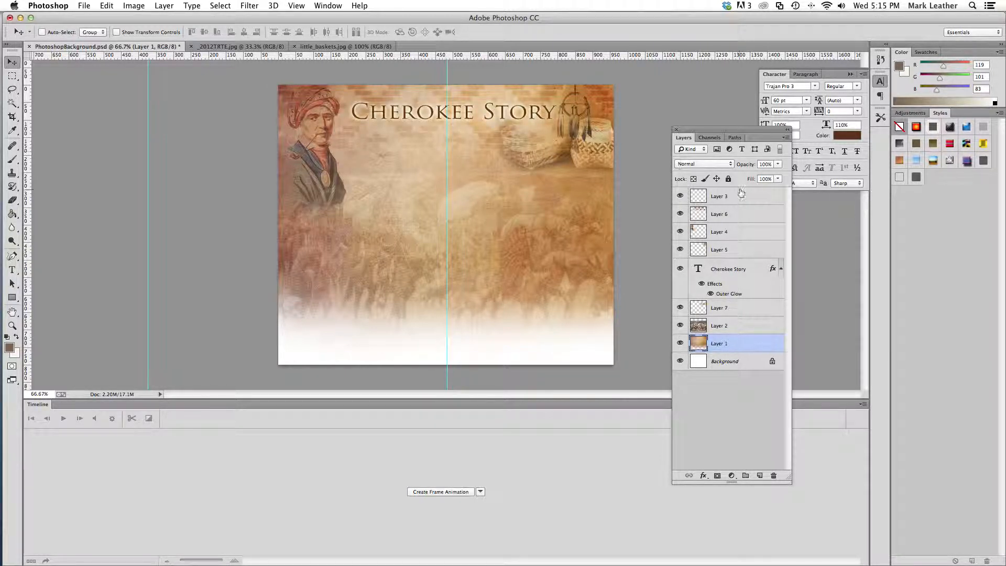
# Move the layer list closer to the canvas and hide Layer 7, the Cherokee Story text, and Layers 5, 4, 6 and 3
pyautogui.moveTo(723, 131); pyautogui.dragTo(664, 79)
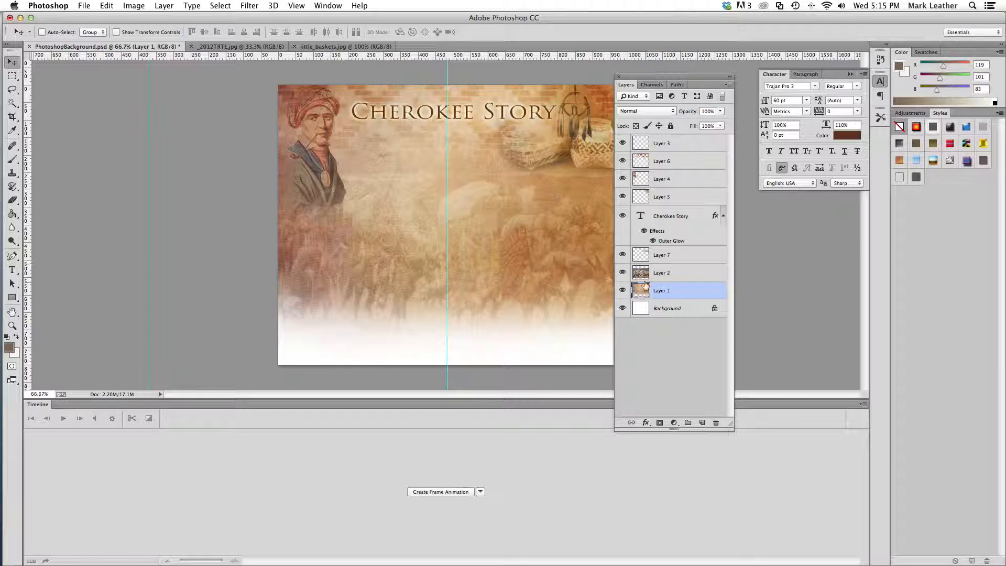
pyautogui.click(623, 255)
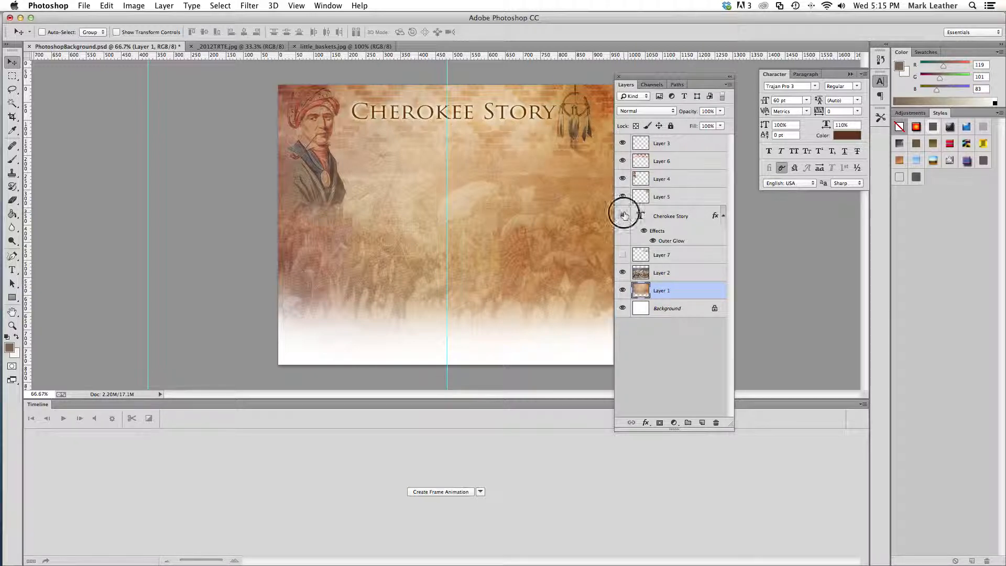
pyautogui.click(622, 215)
pyautogui.click(622, 196)
pyautogui.click(623, 179)
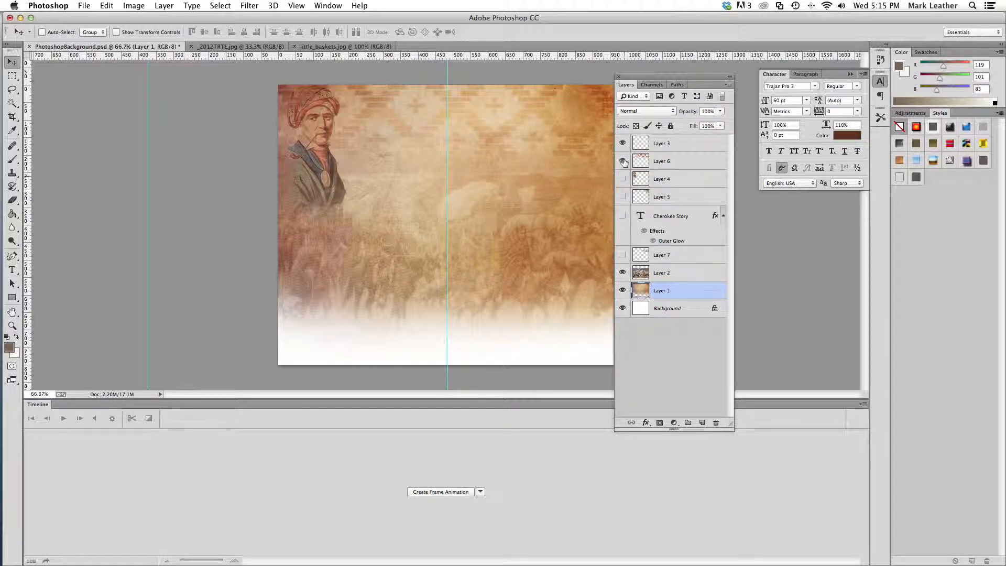
pyautogui.click(622, 161)
pyautogui.click(622, 143)
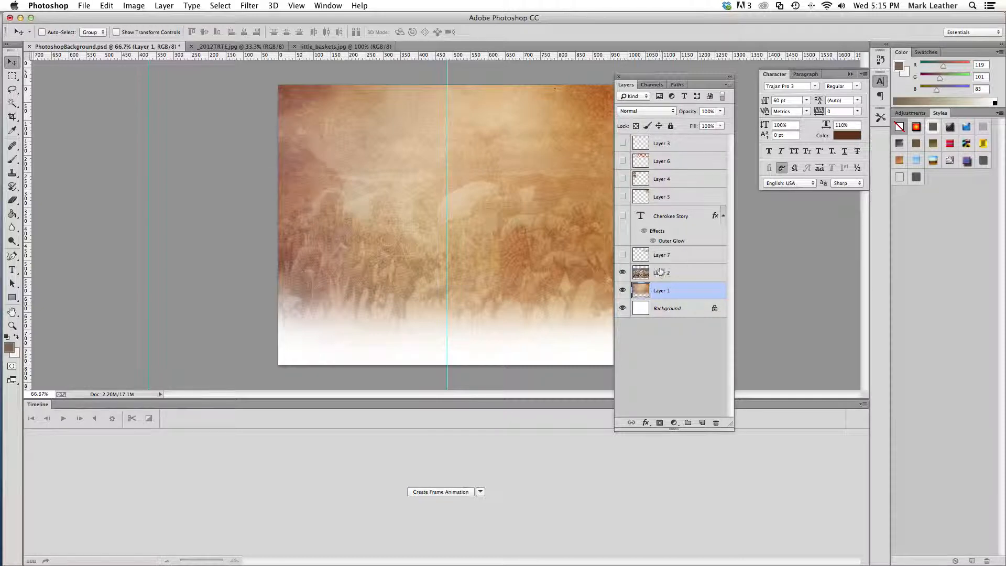
# Select Layer 2 and toggle the visibility of Layers 2 and 1 to compare their contributions to the background
pyautogui.click(640, 279)
pyautogui.click(623, 272)
pyautogui.click(624, 273)
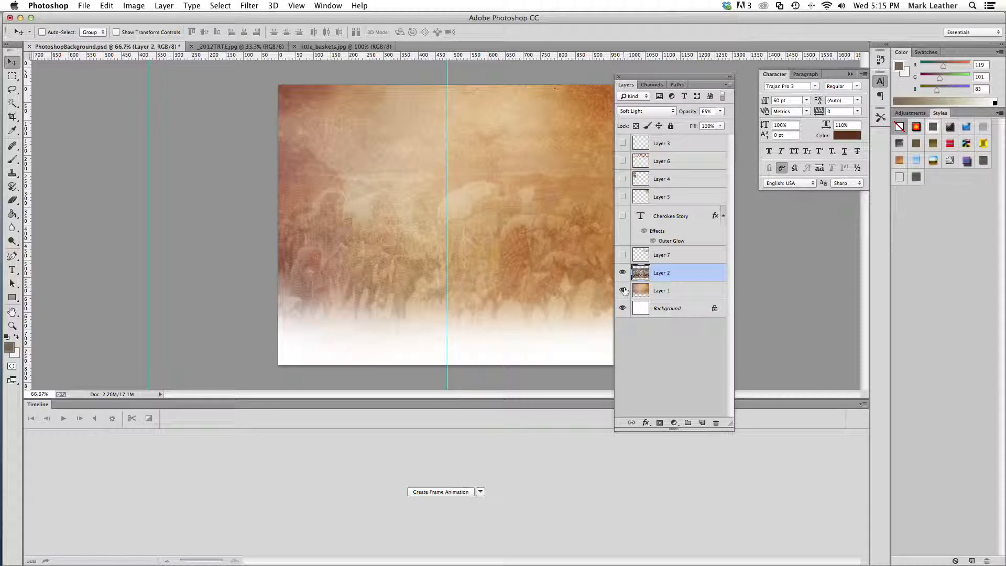
pyautogui.click(623, 291)
pyautogui.click(623, 273)
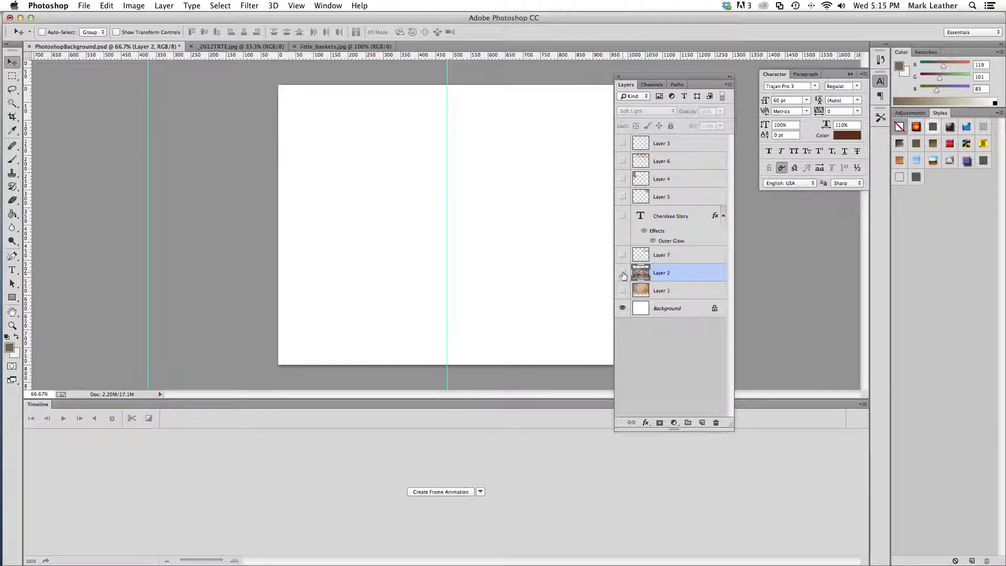
pyautogui.click(623, 273)
pyautogui.click(623, 291)
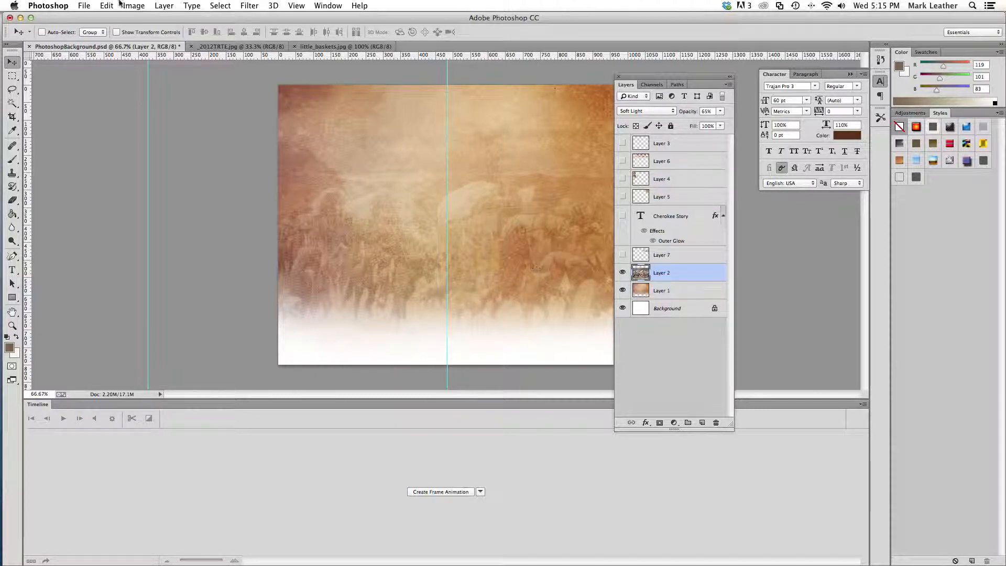
# Open the image TrailTears_LandTrail.jpg from the trail folder
pyautogui.click(86, 6)
pyautogui.click(90, 29)
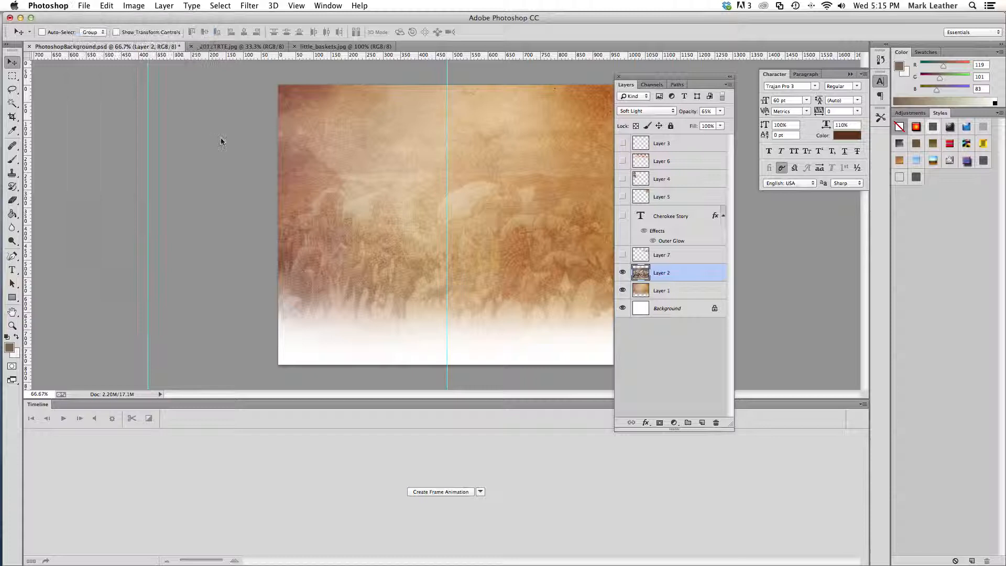
pyautogui.click(455, 69)
pyautogui.click(583, 78)
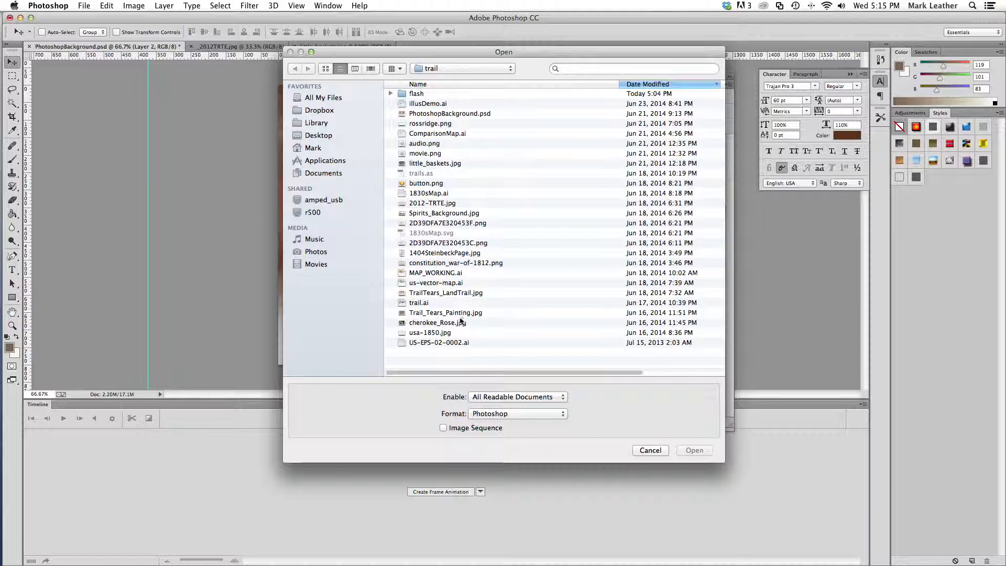
pyautogui.click(457, 296)
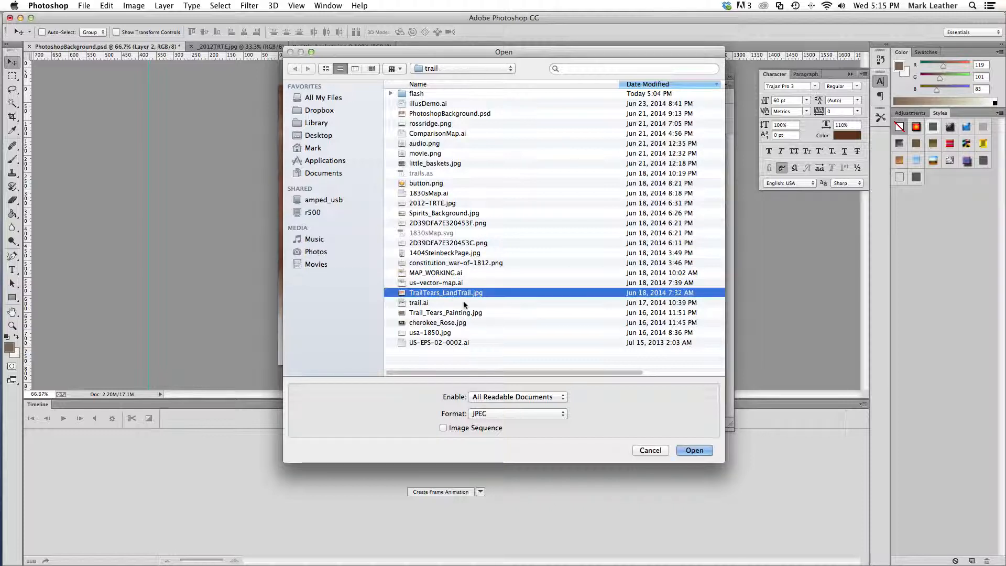
pyautogui.click(693, 451)
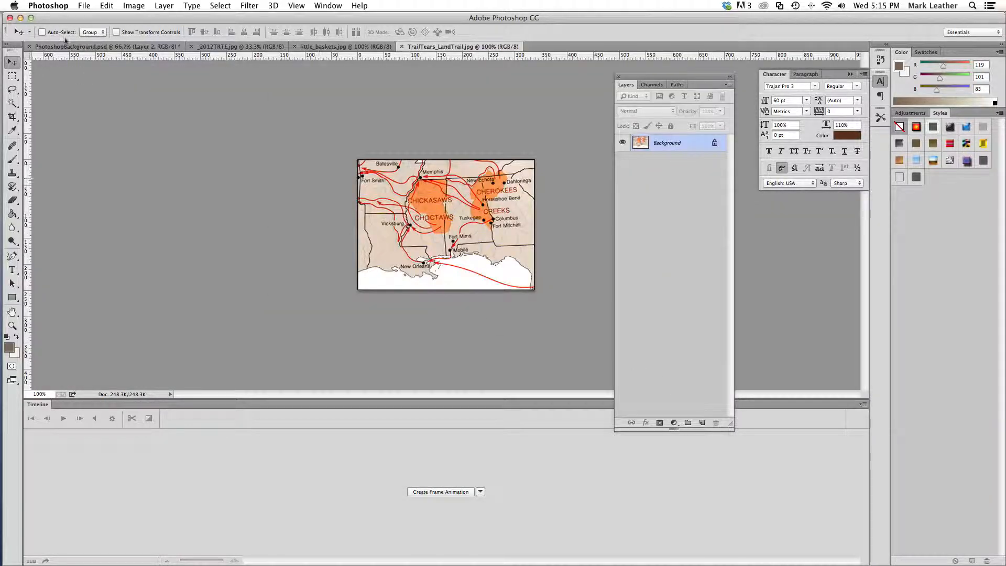
# Open the image Trail_Tears_Painting.jpg from the trail folder
pyautogui.click(78, 5)
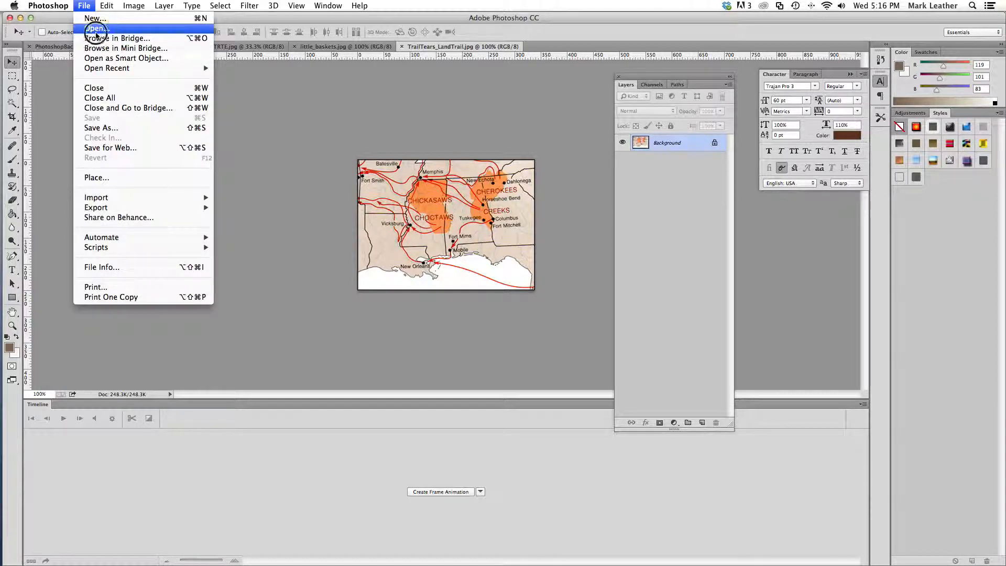
pyautogui.click(448, 326)
pyautogui.press('super+o')
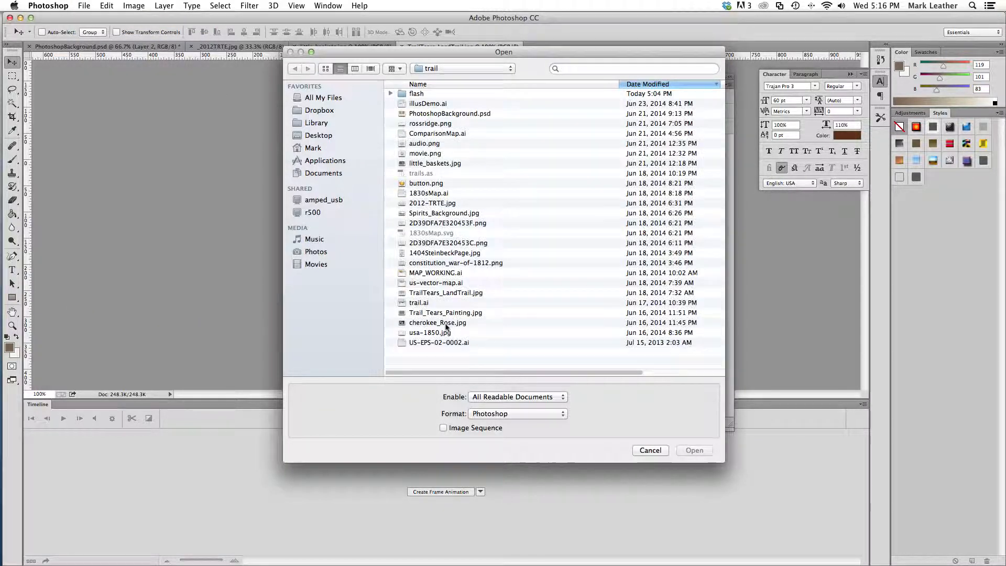
pyautogui.click(446, 313)
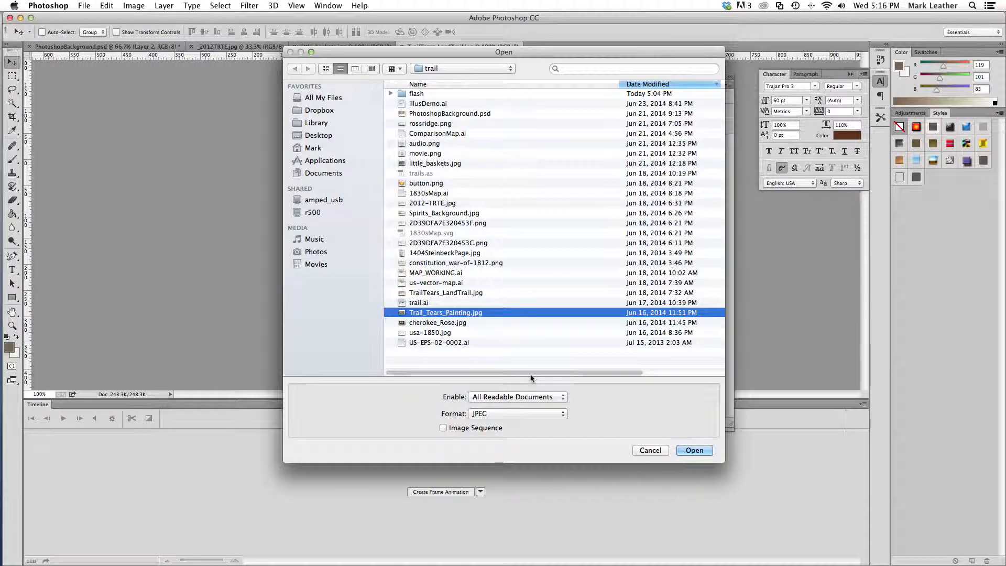
pyautogui.click(704, 456)
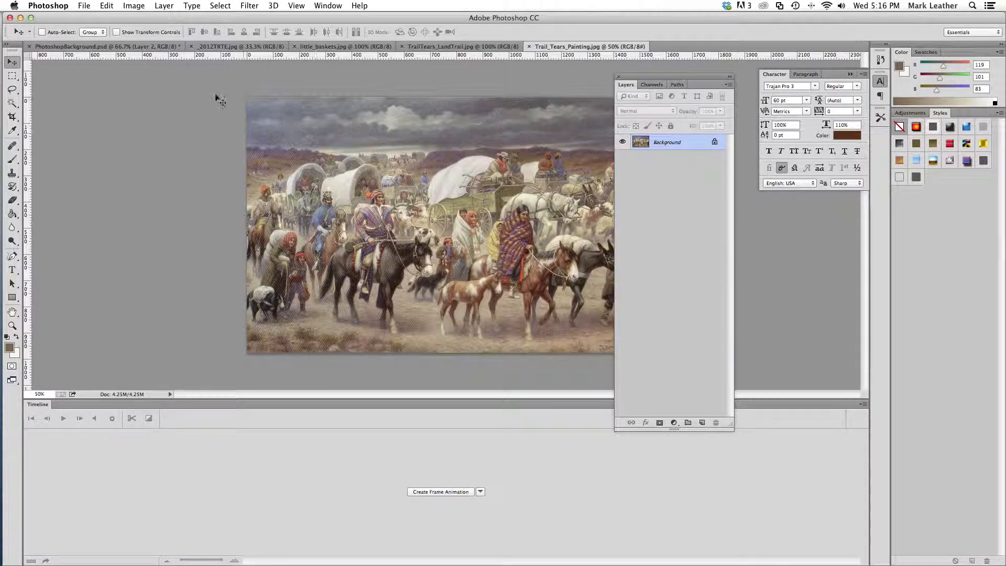
# Copy the entire Trail of Tears painting and paste it into PhotoshopBackground.psd as a new layer above Layer 2
pyautogui.click(219, 5)
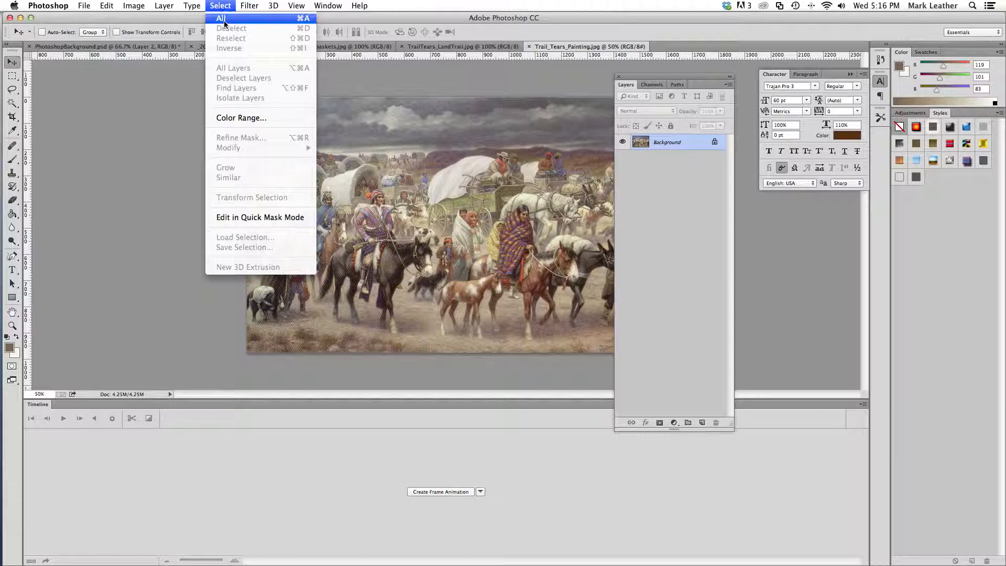
pyautogui.click(223, 20)
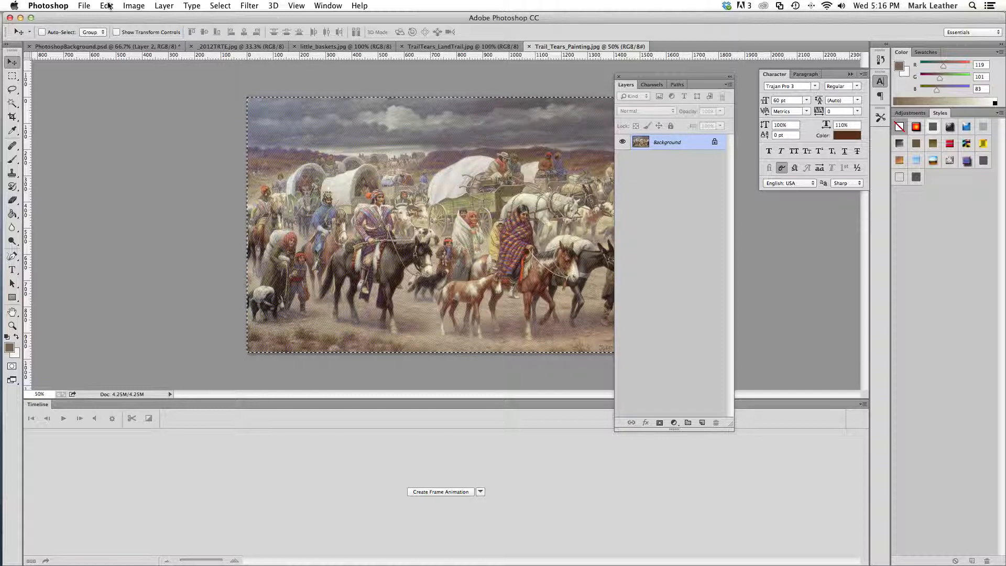
pyautogui.click(107, 5)
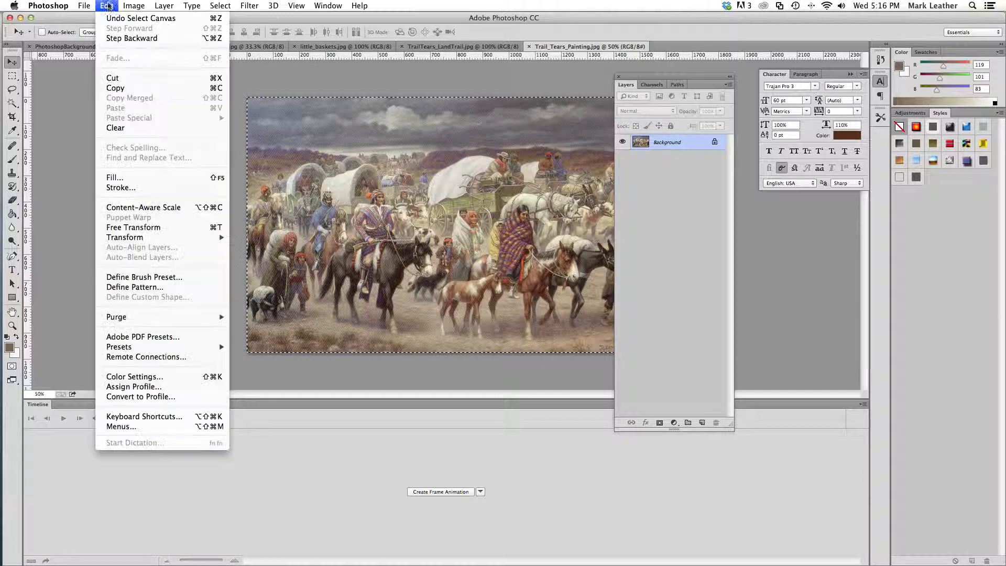
pyautogui.click(128, 89)
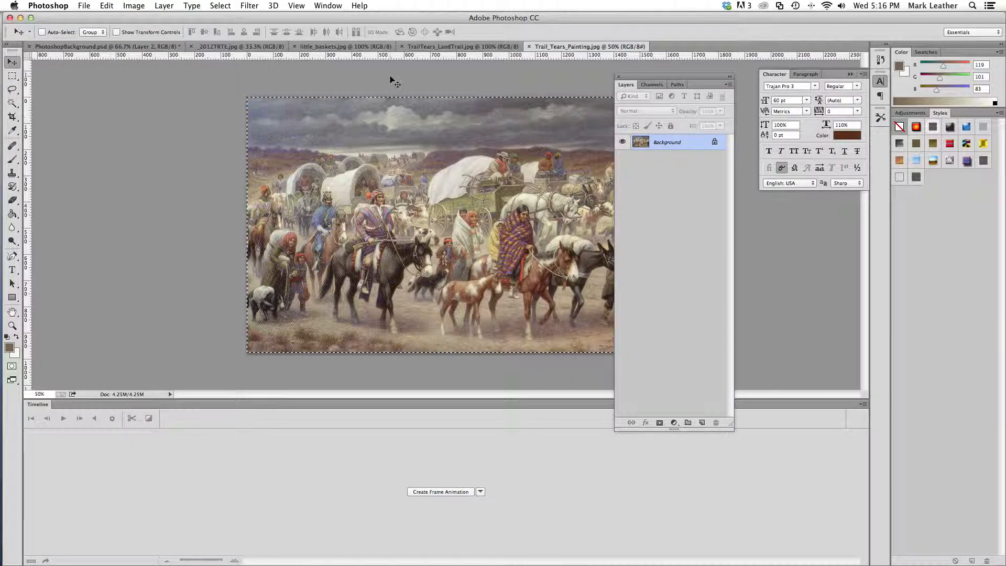
pyautogui.click(140, 46)
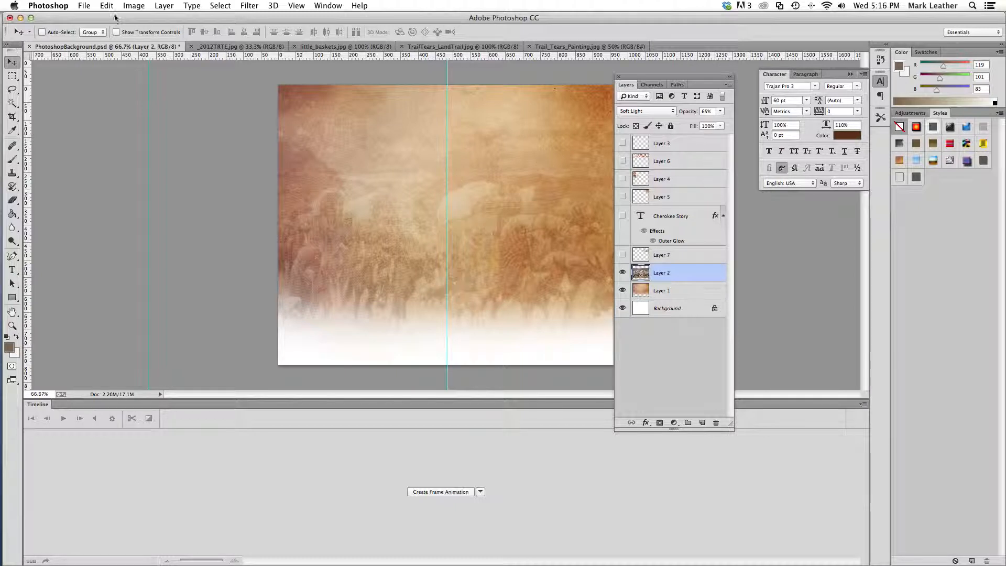
pyautogui.click(106, 5)
pyautogui.moveTo(138, 115)
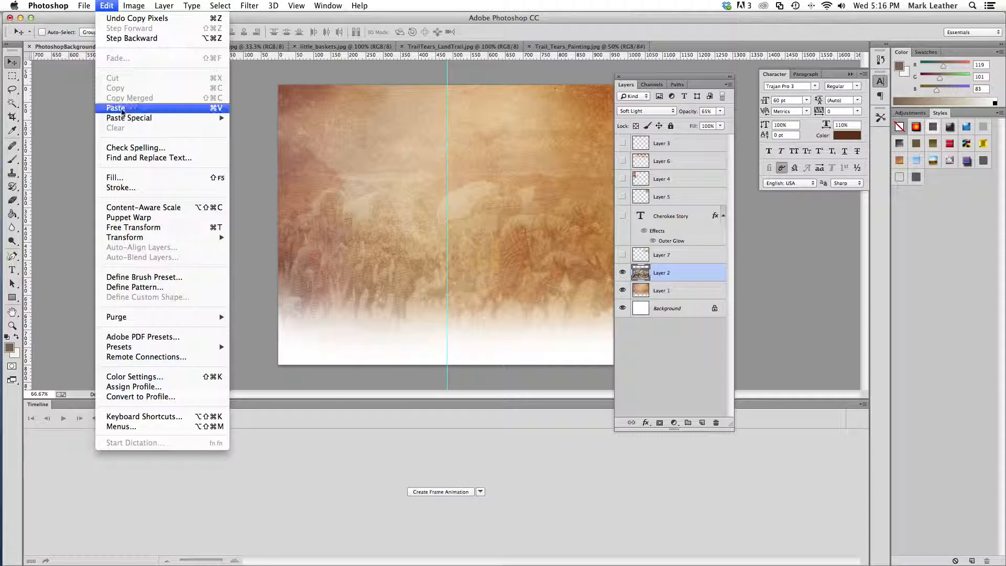
pyautogui.click(121, 108)
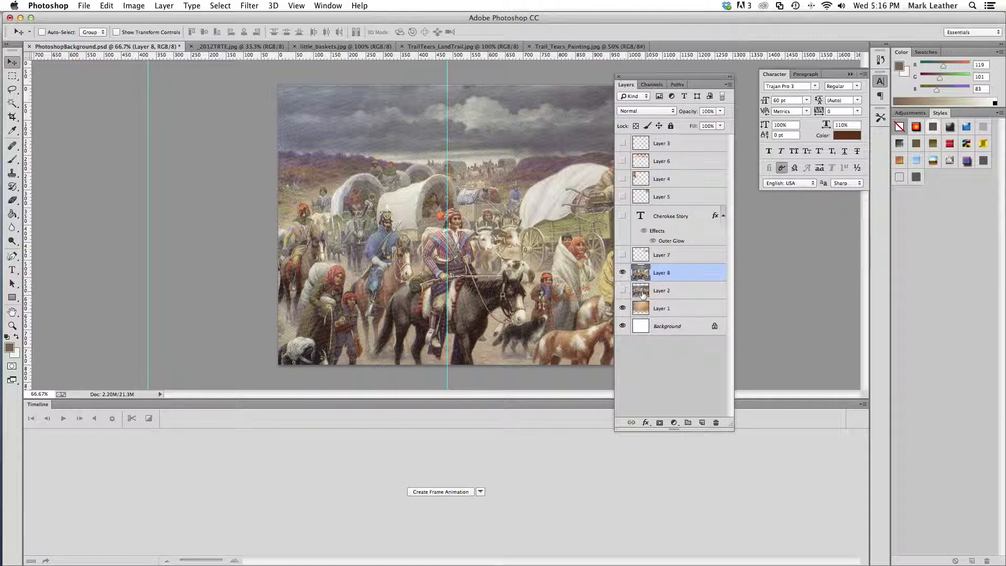
# Hide Layer 2 and move the layer list clear of the canvas
pyautogui.click(622, 290)
pyautogui.click(622, 291)
pyautogui.moveTo(716, 77); pyautogui.dragTo(758, 120)
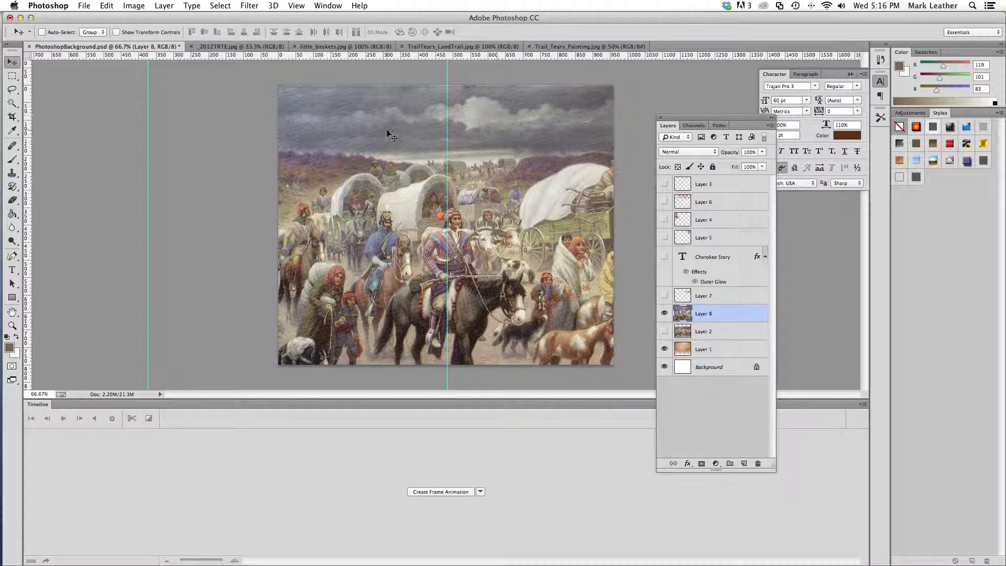
# Reposition the pasted painting and scale it to about 69% so it spans the canvas width along the bottom, and apply the transformation
pyautogui.moveTo(379, 230)
pyautogui.mouseDown()
pyautogui.moveTo(332, 265)
pyautogui.moveTo(337, 190)
pyautogui.moveTo(391, 181)
pyautogui.moveTo(390, 194)
pyautogui.mouseUp()
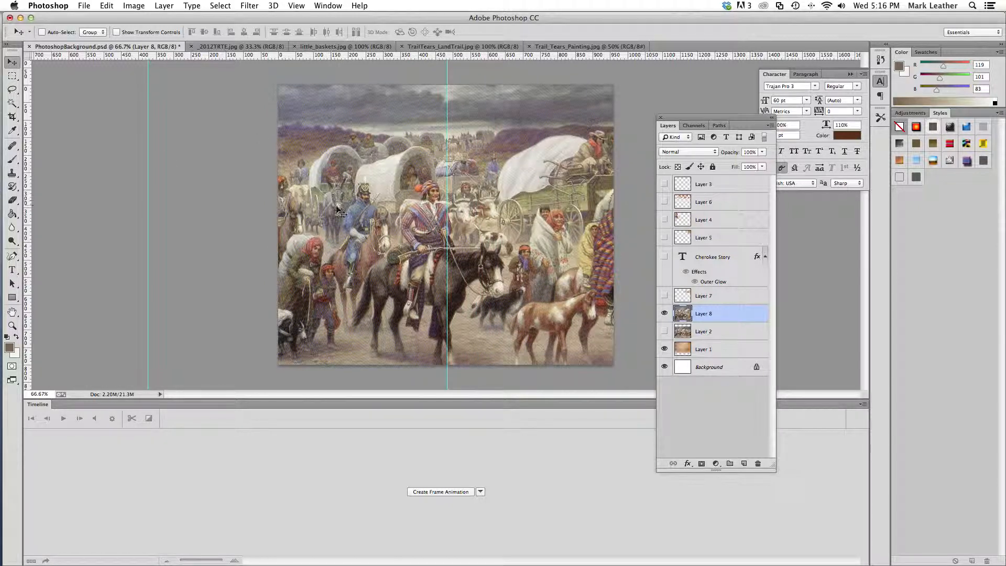
pyautogui.moveTo(519, 256)
pyautogui.mouseDown()
pyautogui.moveTo(366, 274)
pyautogui.moveTo(335, 252)
pyautogui.moveTo(378, 253)
pyautogui.mouseUp()
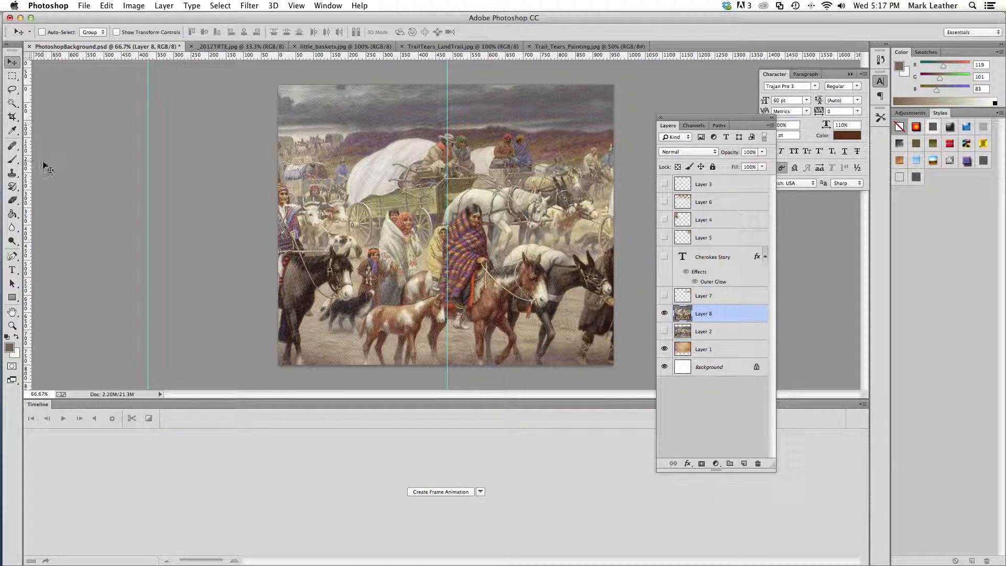
pyautogui.click(104, 5)
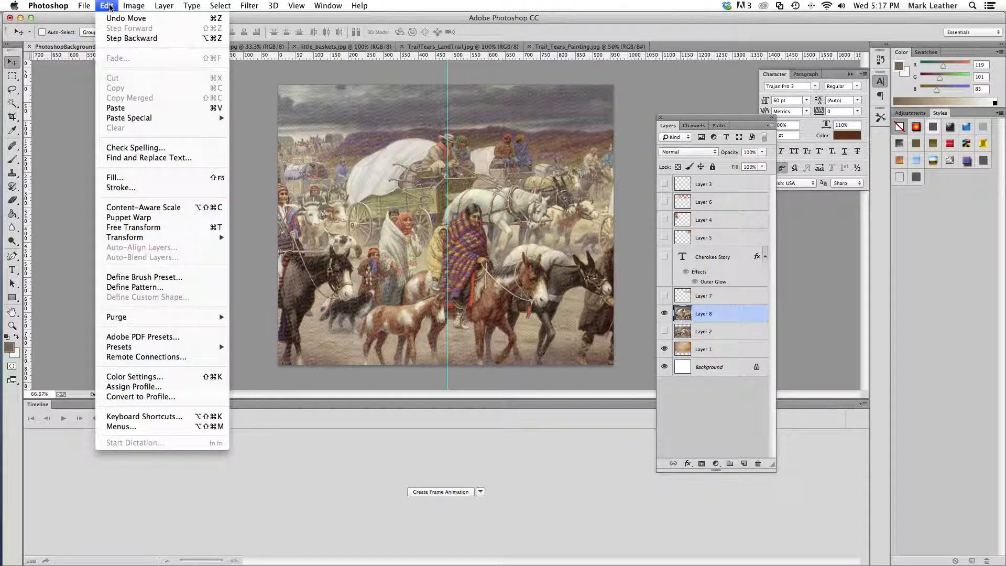
pyautogui.click(137, 231)
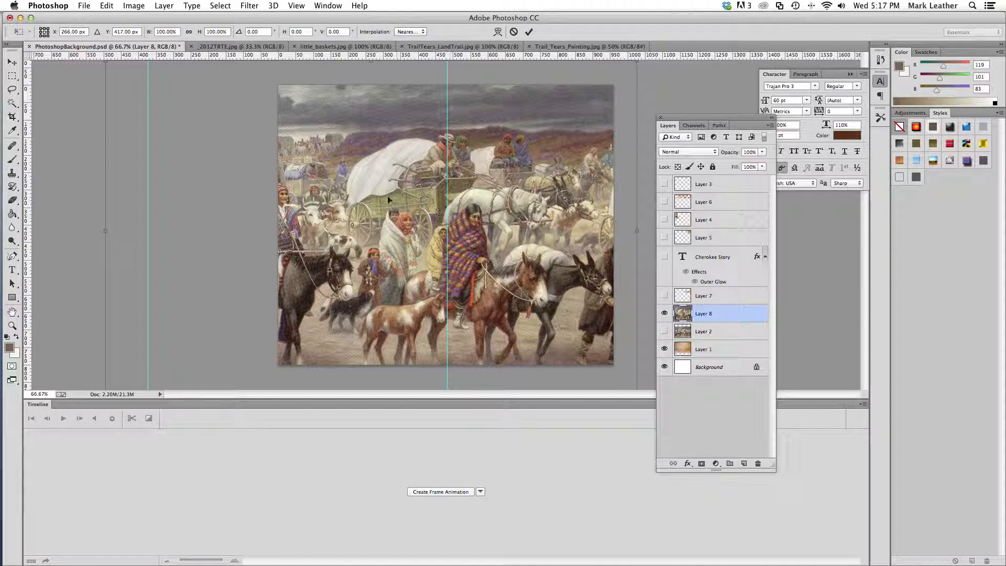
pyautogui.moveTo(181, 90); pyautogui.dragTo(262, 97)
pyautogui.click(190, 79)
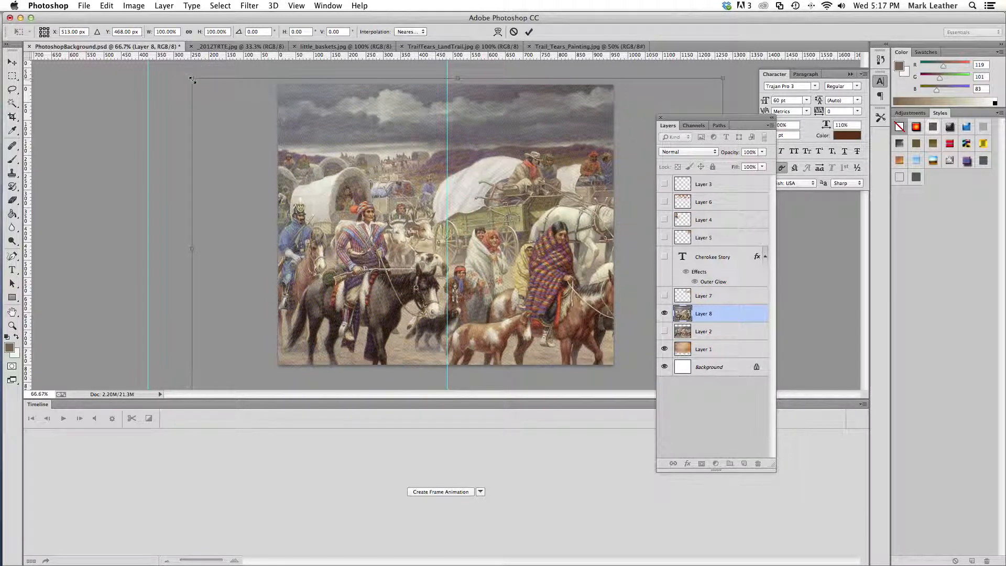
pyautogui.click(192, 78)
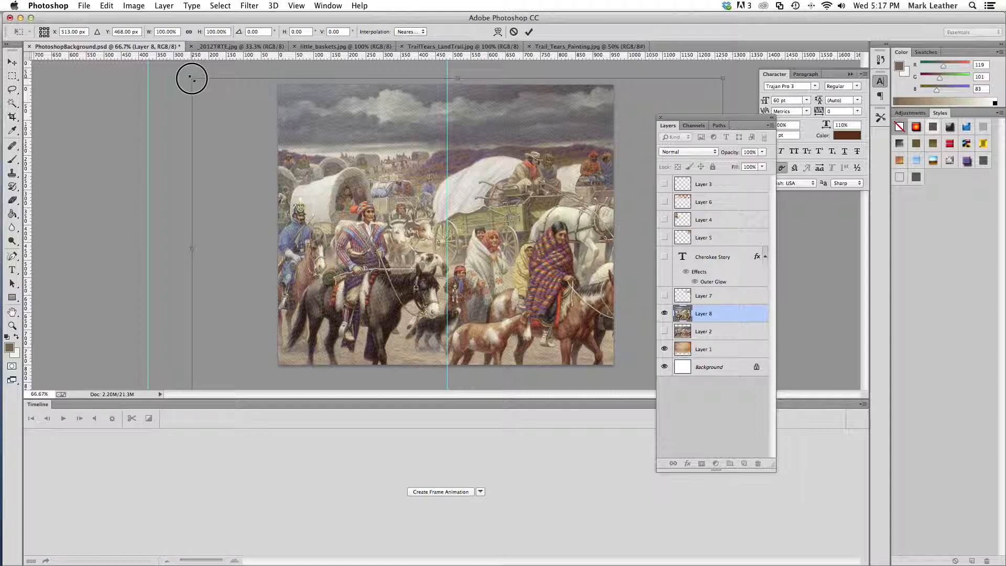
pyautogui.moveTo(191, 79); pyautogui.dragTo(340, 220)
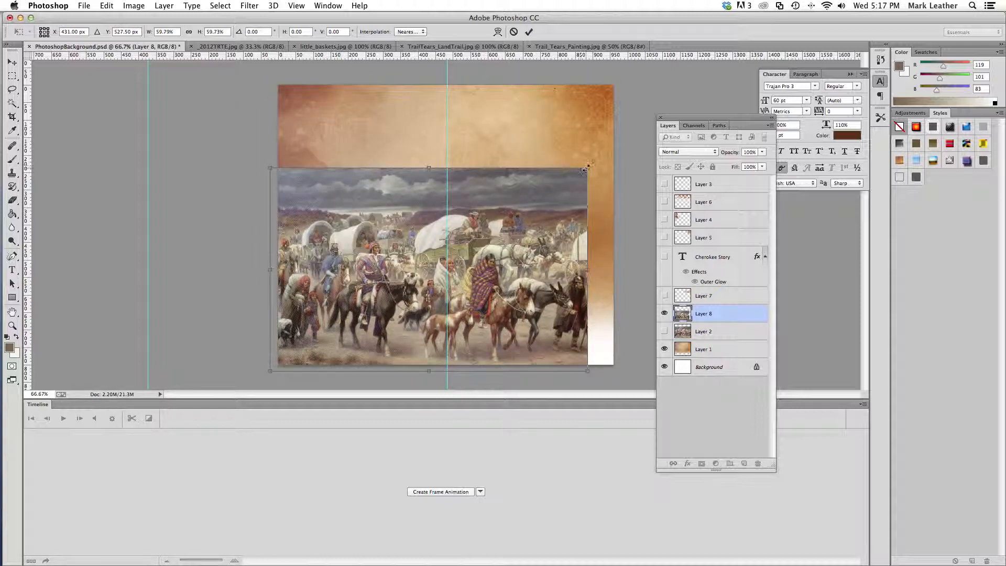
pyautogui.moveTo(591, 165); pyautogui.dragTo(634, 138)
pyautogui.press('m')
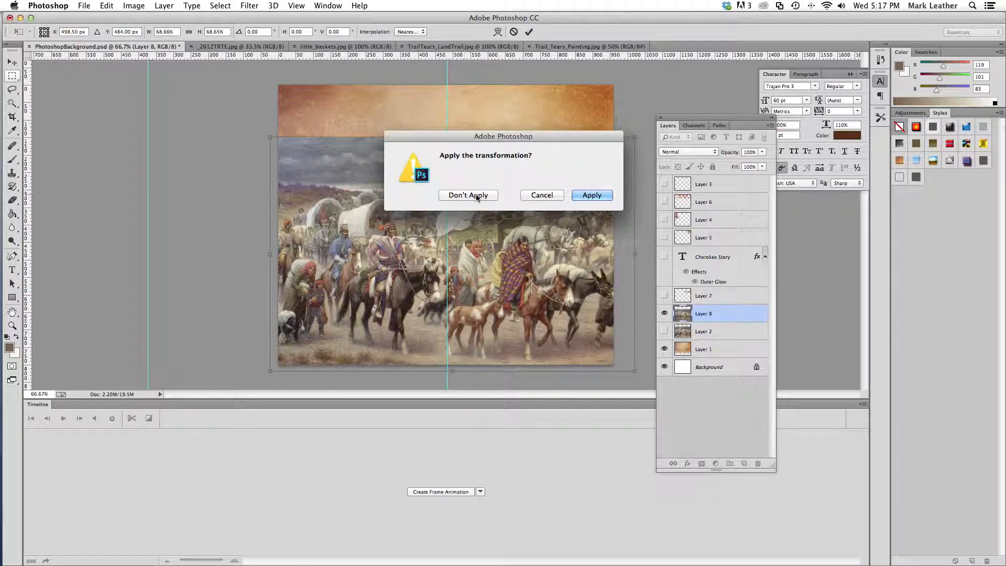
pyautogui.click(591, 195)
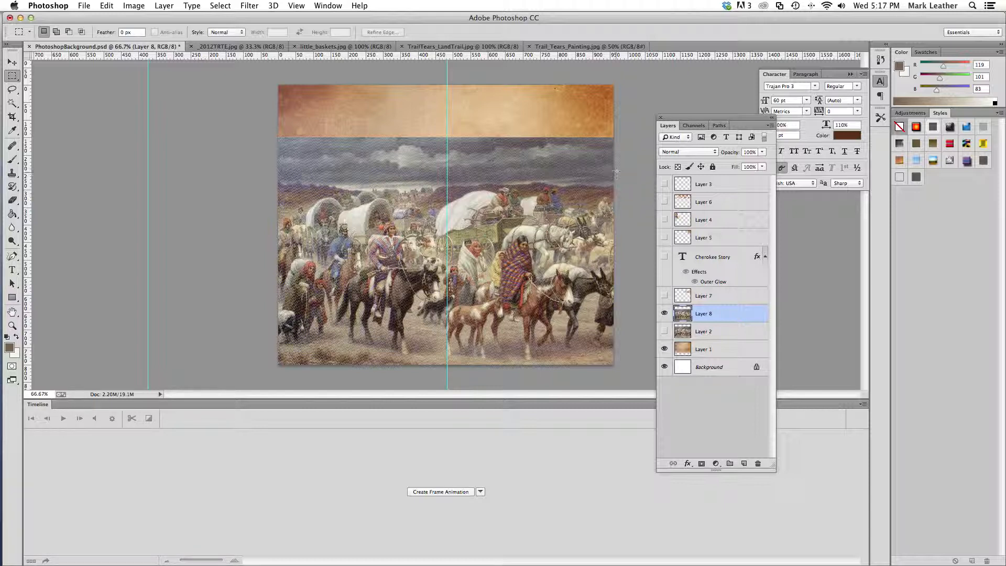
# Delete a full-width rectangular strip of dark sky from the top of the pasted painting and clear the selection
pyautogui.moveTo(265, 120); pyautogui.dragTo(624, 179)
pyautogui.click(13, 77)
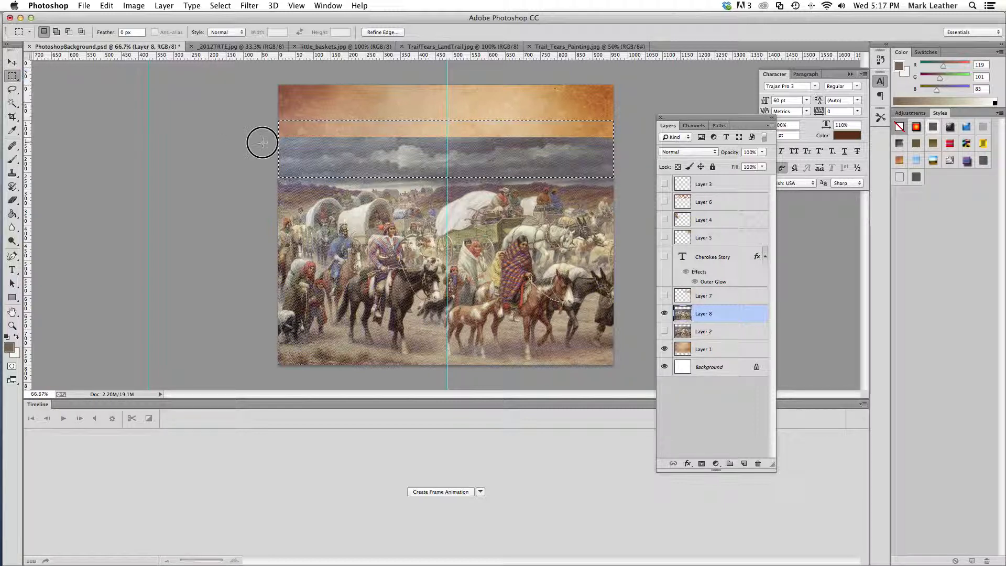
pyautogui.moveTo(274, 123); pyautogui.dragTo(620, 175)
pyautogui.press('Delete')
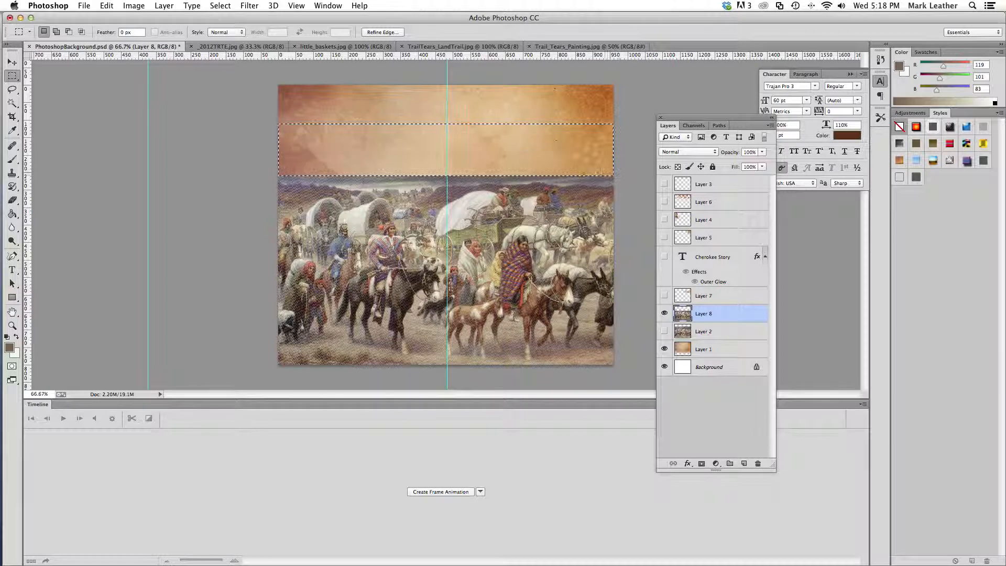
pyautogui.press('super+d')
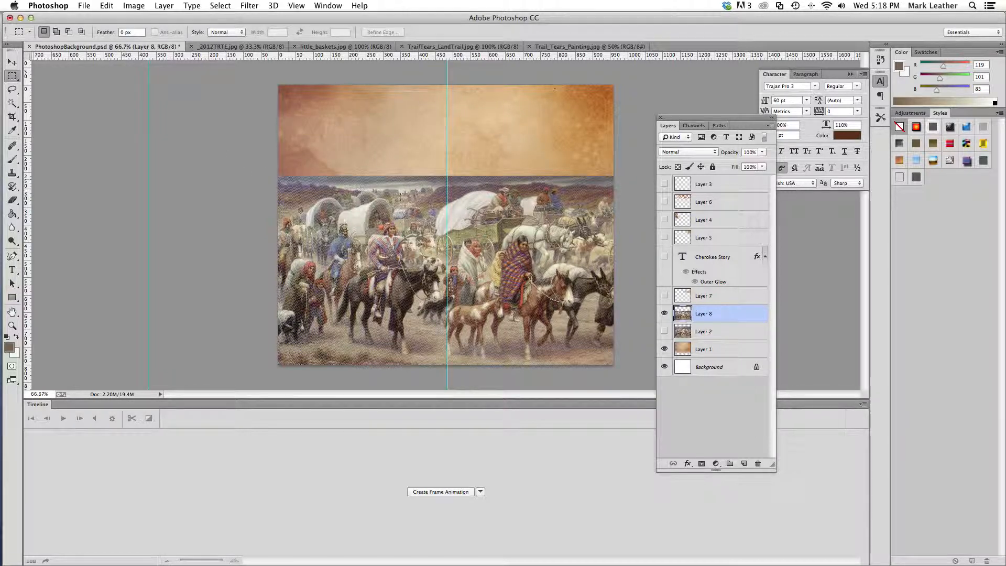
pyautogui.click(12, 103)
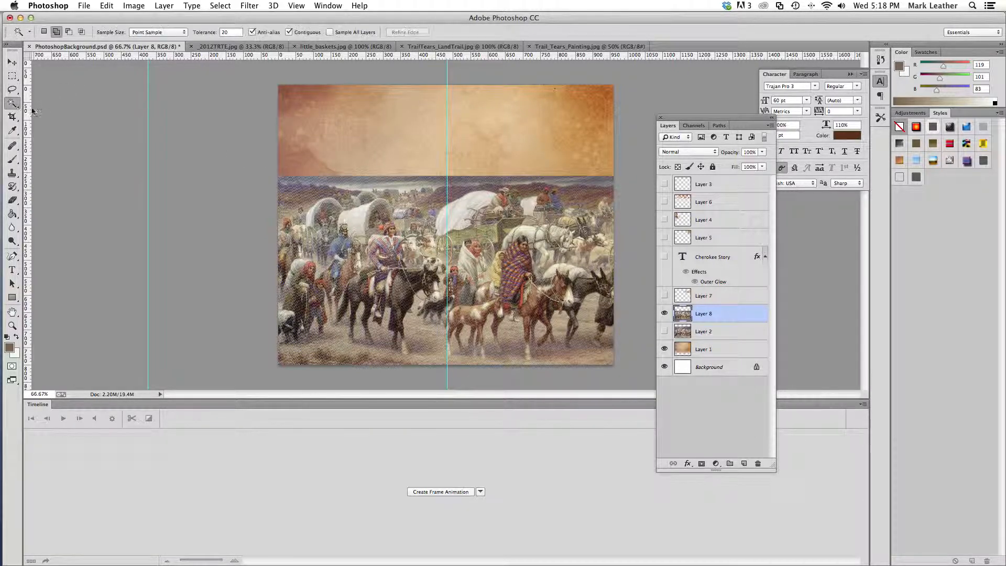
pyautogui.click(183, 34)
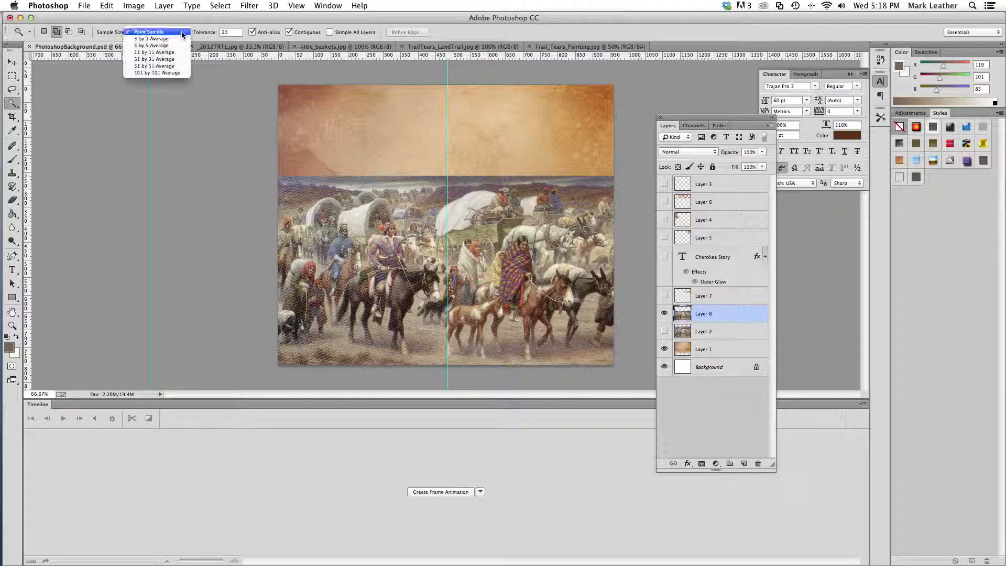
pyautogui.click(183, 34)
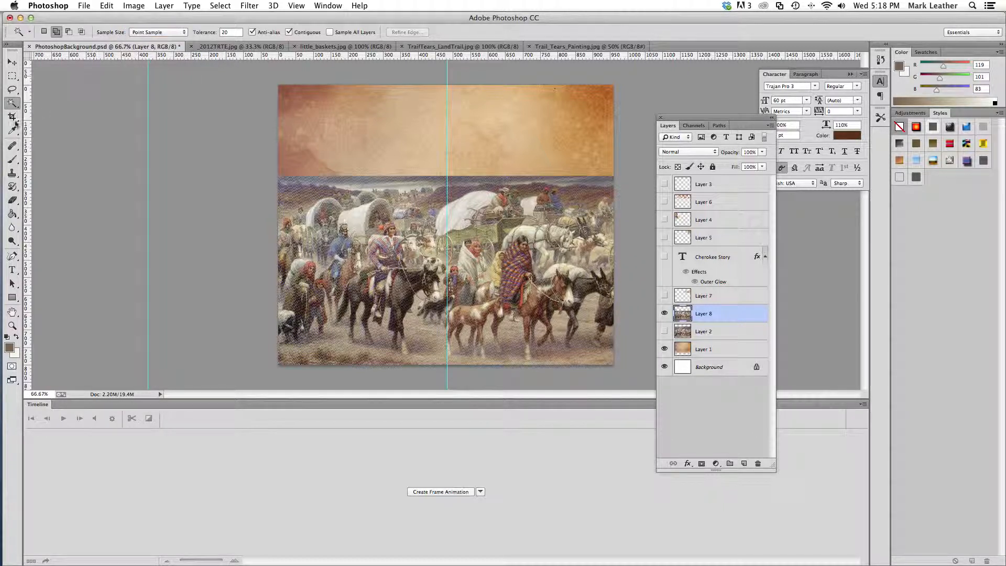
# Select the remaining strip of sky above the hills across the full width of the painting with the Quick Selection tool
pyautogui.click(11, 105)
pyautogui.moveTo(11, 106)
pyautogui.mouseDown()
pyautogui.moveTo(58, 111)
pyautogui.moveTo(11, 105)
pyautogui.moveTo(74, 102)
pyautogui.mouseUp()
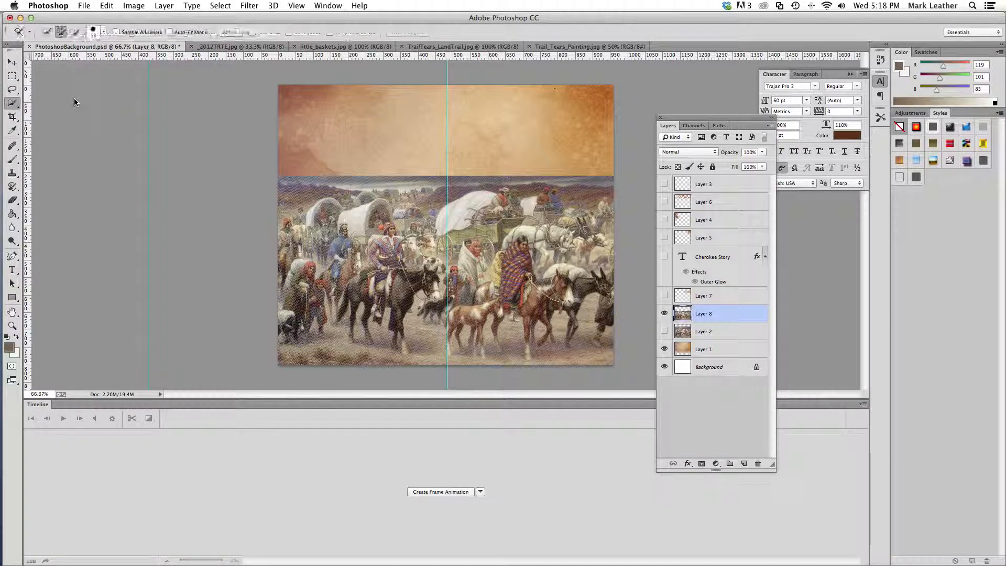
pyautogui.click(103, 34)
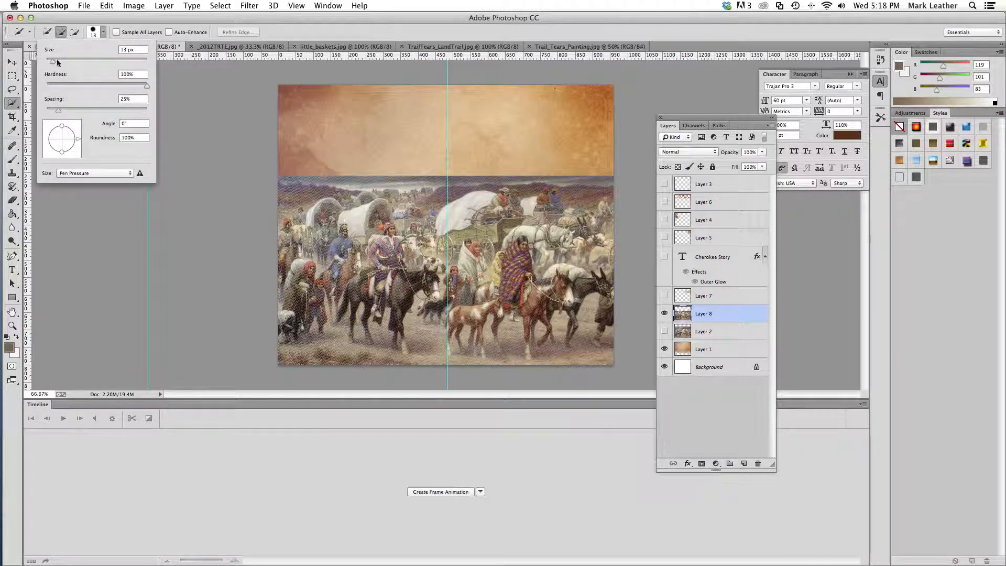
pyautogui.click(354, 184)
pyautogui.moveTo(354, 184); pyautogui.dragTo(336, 182)
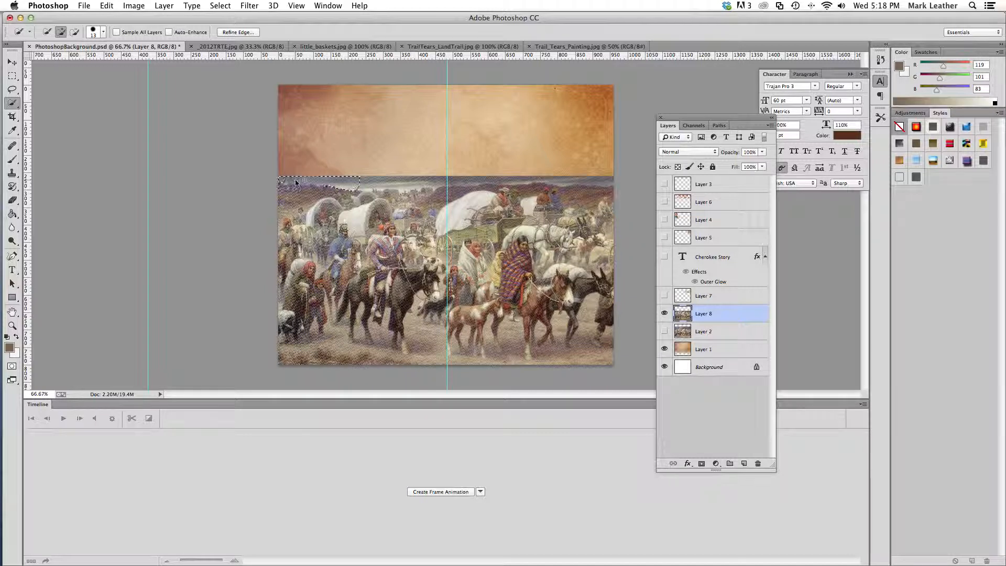
pyautogui.moveTo(369, 187); pyautogui.dragTo(447, 182)
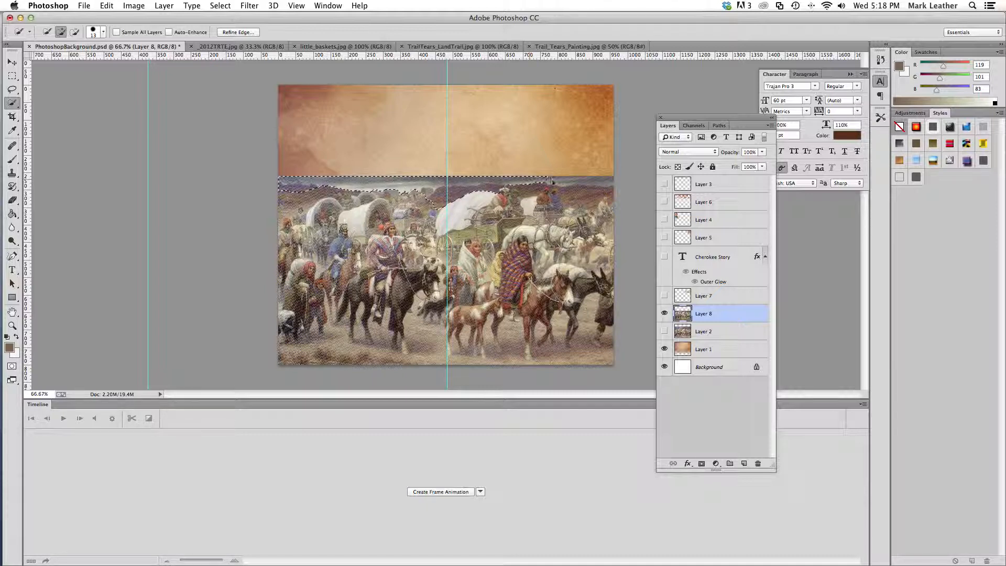
pyautogui.click(599, 180)
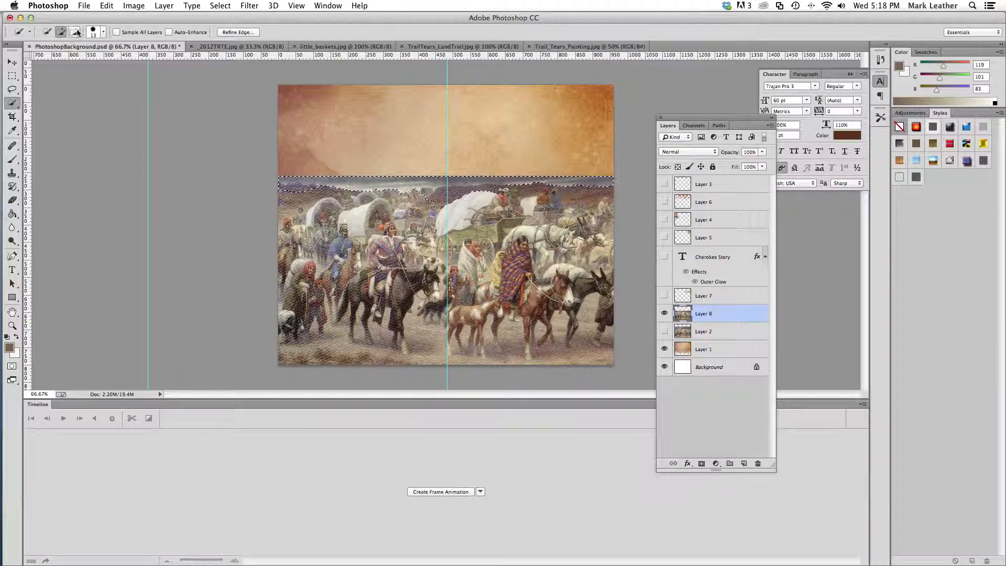
# Subtract the wagon cover and hilltops from the selection with a 7 px brush, and delete the selected sky before deselecting
pyautogui.click(75, 32)
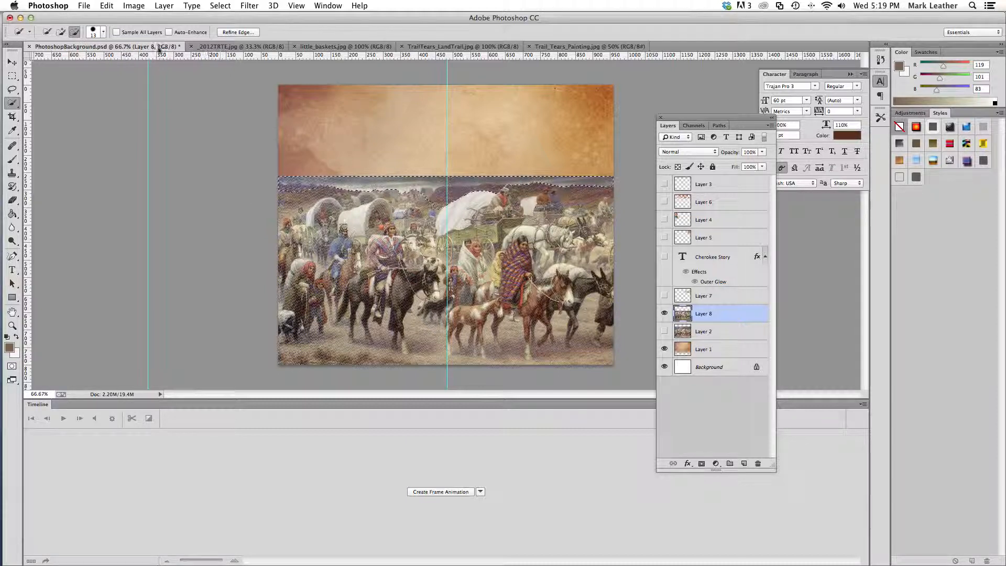
pyautogui.click(103, 32)
pyautogui.moveTo(52, 63); pyautogui.dragTo(50, 64)
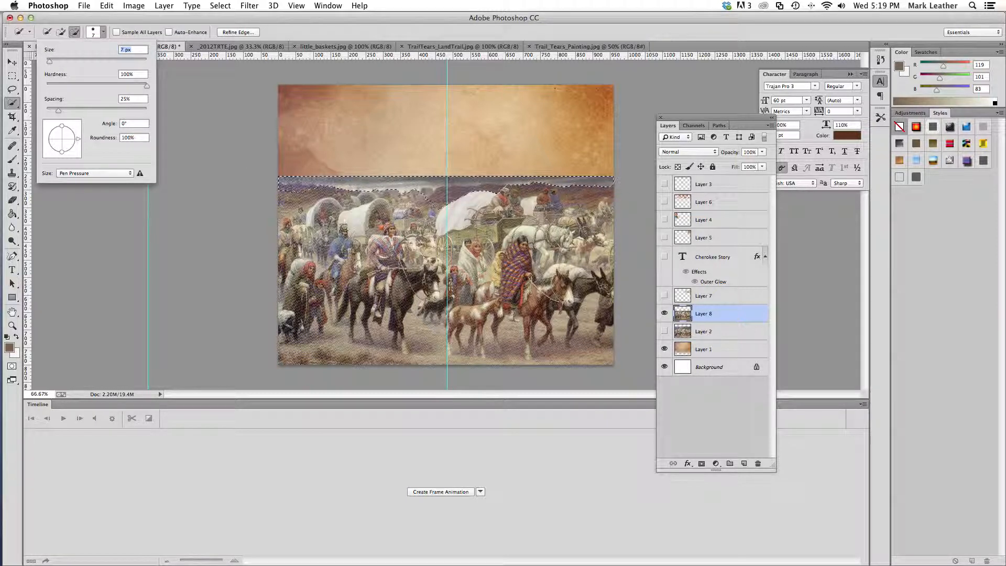
pyautogui.click(426, 197)
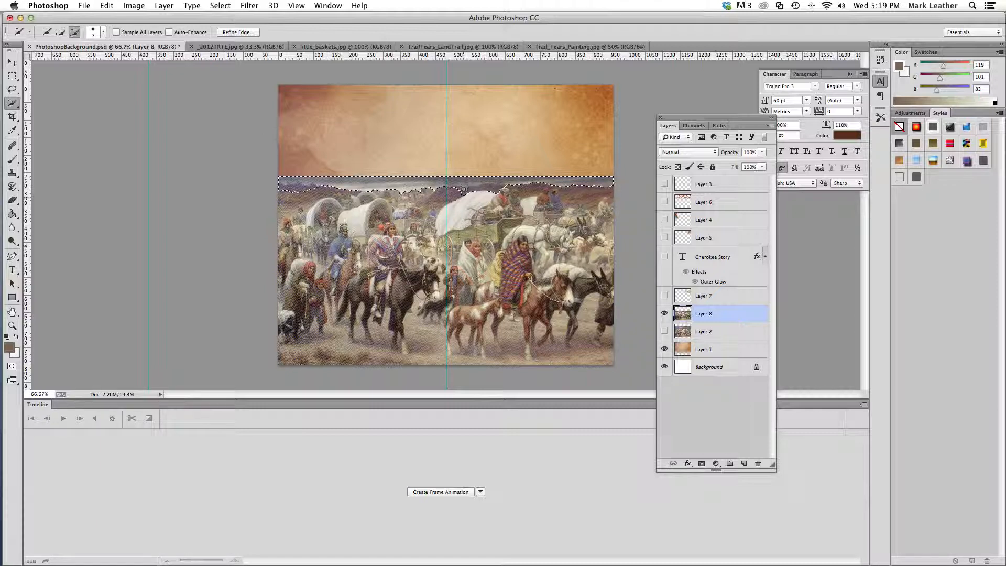
pyautogui.click(490, 193)
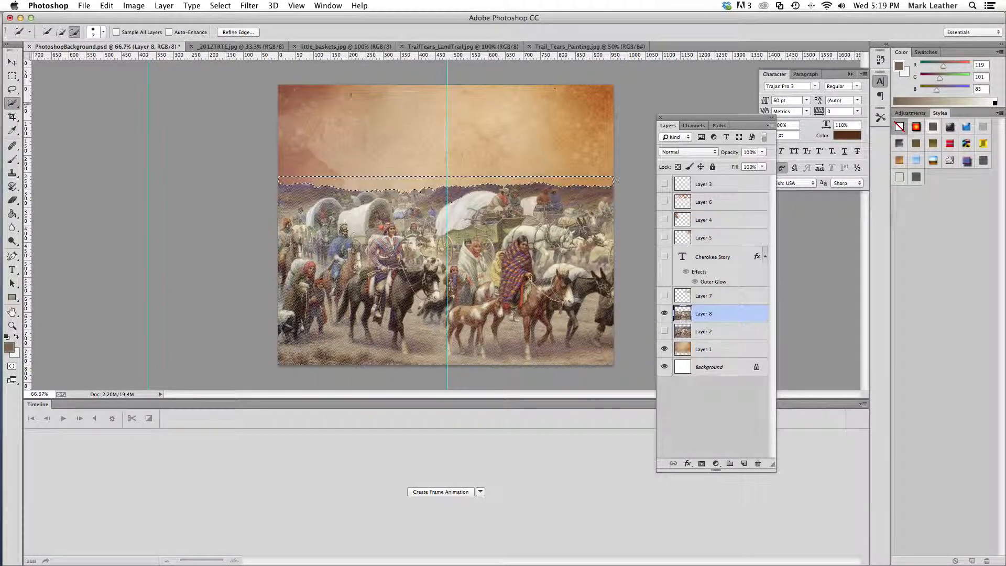
pyautogui.click(12, 76)
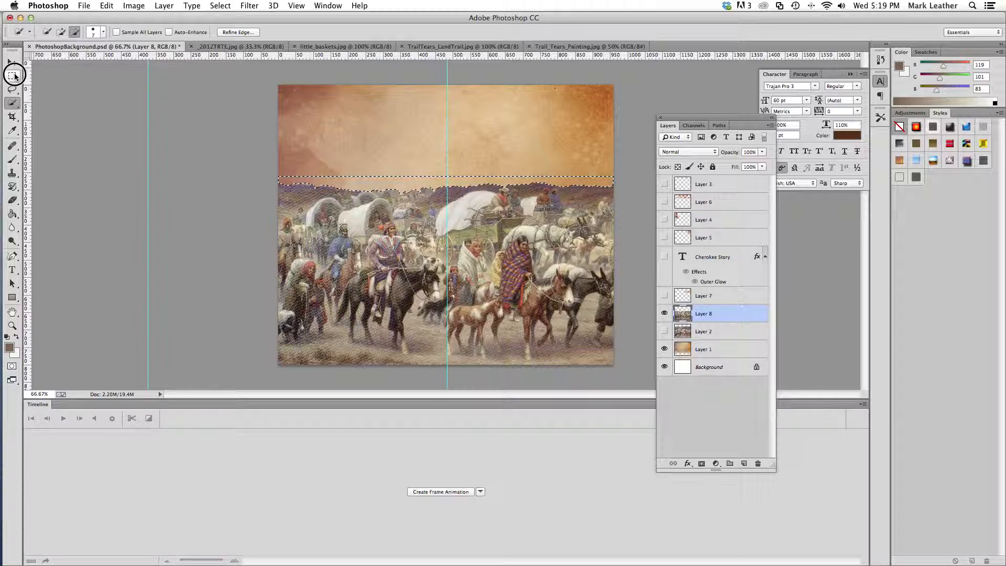
pyautogui.click(326, 130)
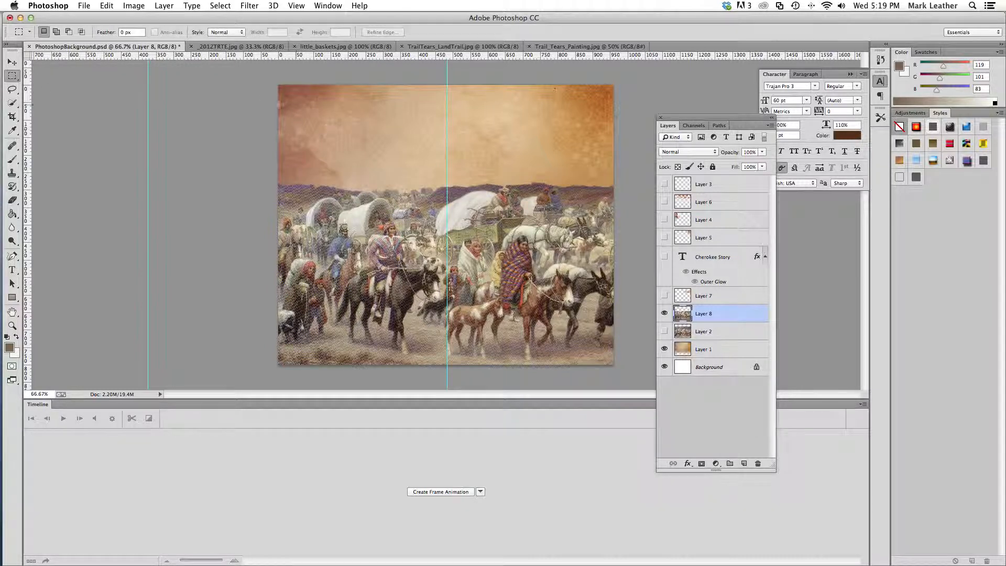
# Undo the deselection and the sky deletion to bring back the painting's sky strip with its selection
pyautogui.click(110, 6)
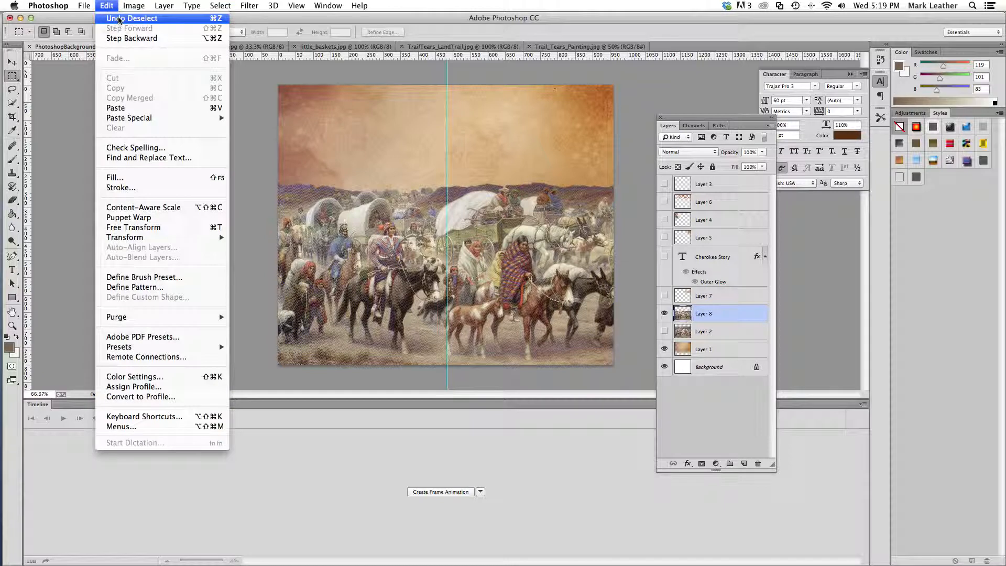
pyautogui.click(119, 19)
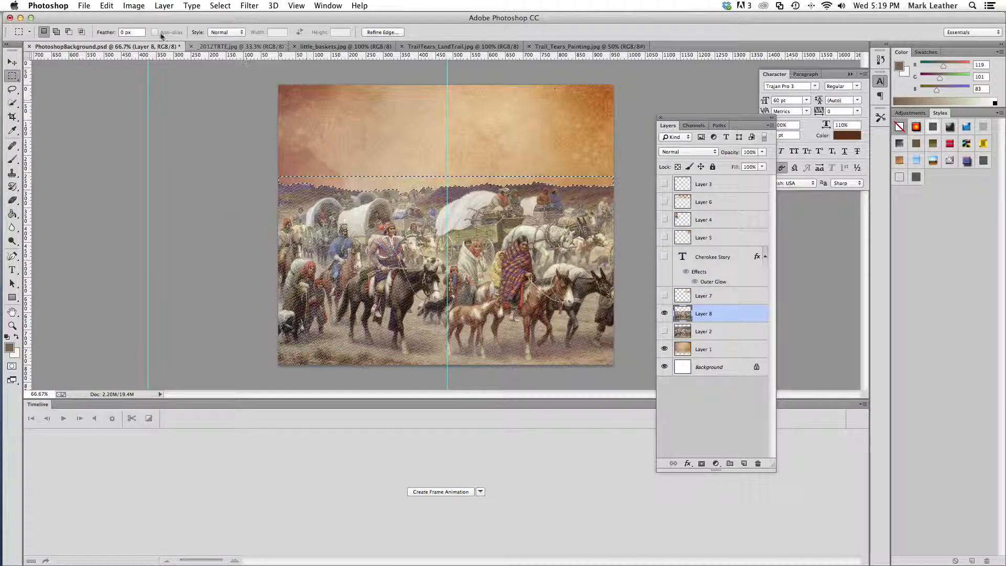
pyautogui.click(111, 5)
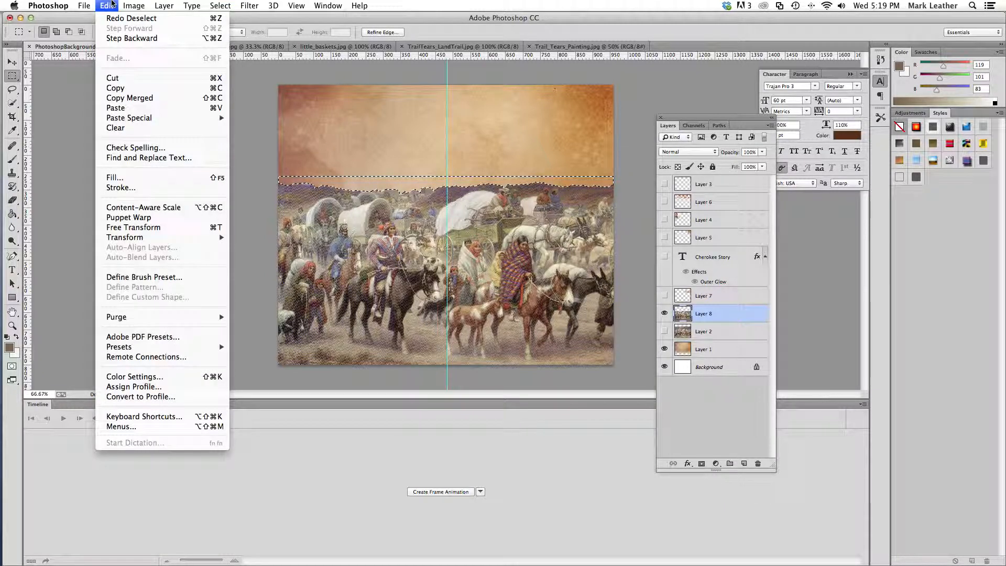
pyautogui.click(131, 39)
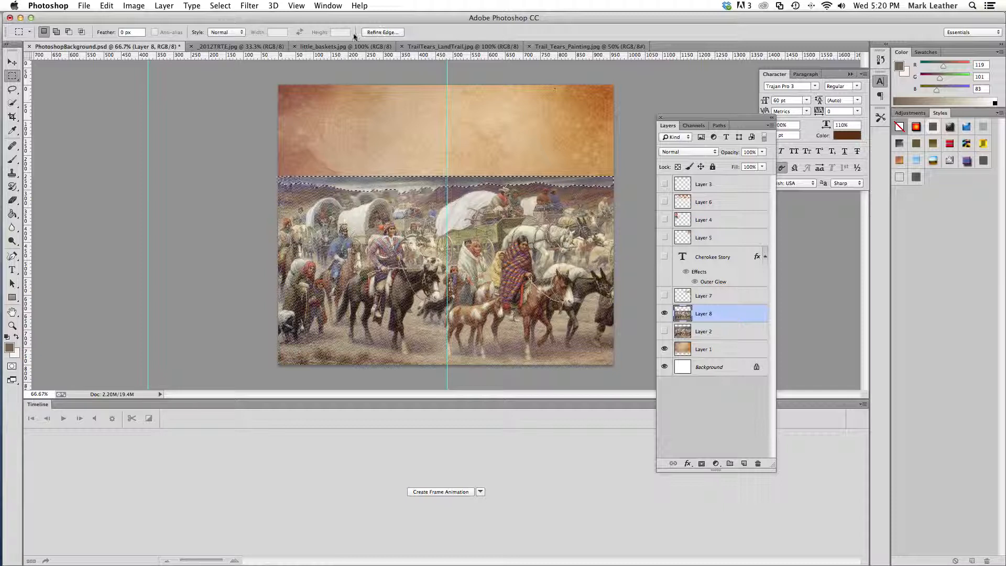
# Refine the edge of the sky selection with Smooth 1, Shift Edge +84% and a slight feather of under 3 px, and apply it
pyautogui.click(382, 32)
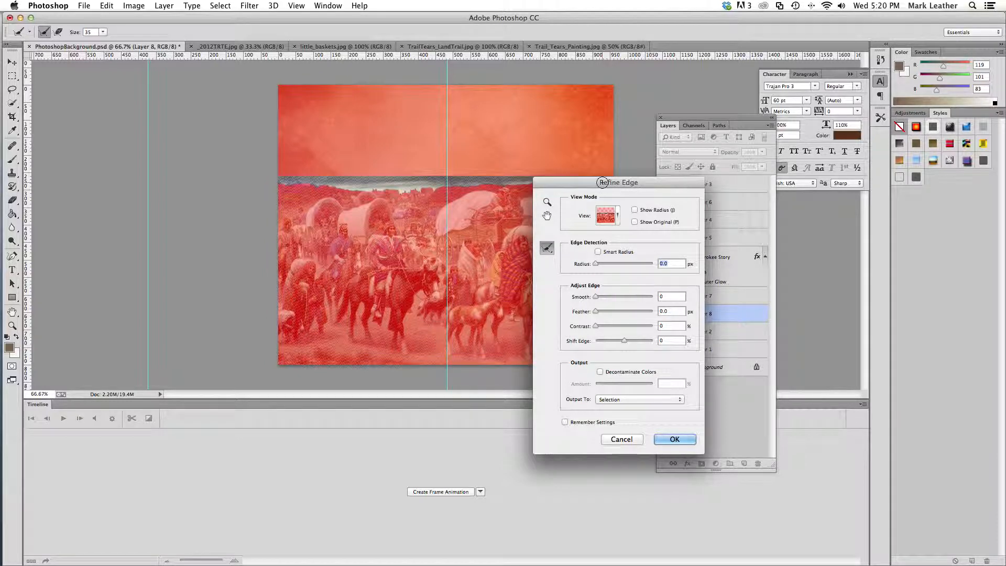
pyautogui.moveTo(602, 182); pyautogui.dragTo(683, 137)
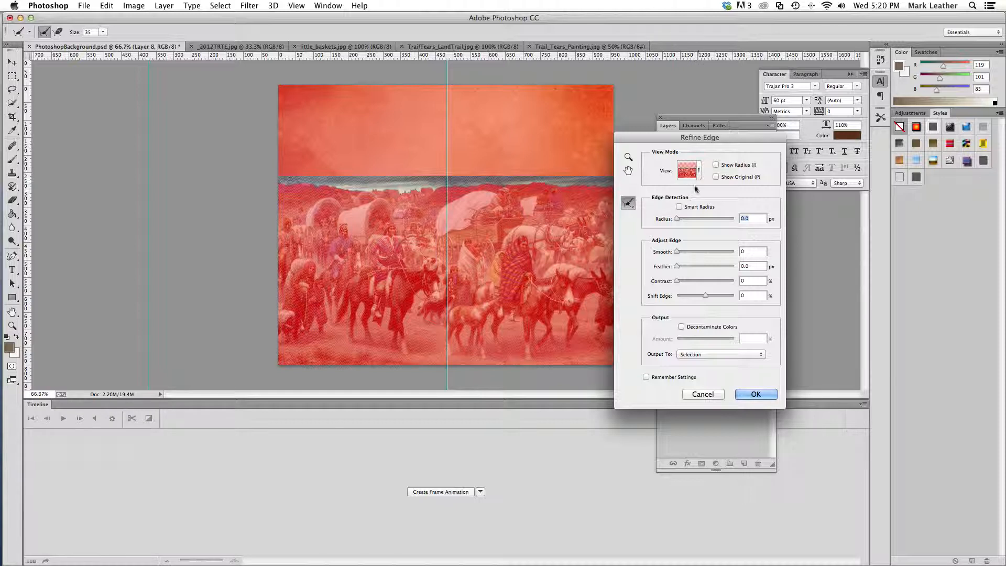
pyautogui.moveTo(677, 252); pyautogui.dragTo(678, 260)
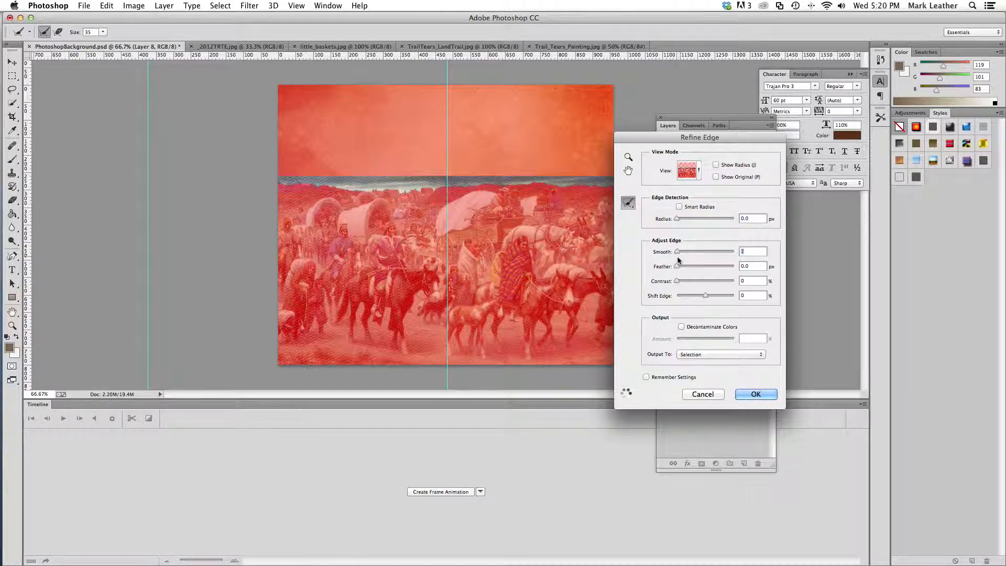
pyautogui.moveTo(705, 297); pyautogui.dragTo(684, 300)
pyautogui.click(727, 297)
pyautogui.click(732, 298)
pyautogui.click(730, 295)
pyautogui.moveTo(678, 267); pyautogui.dragTo(687, 270)
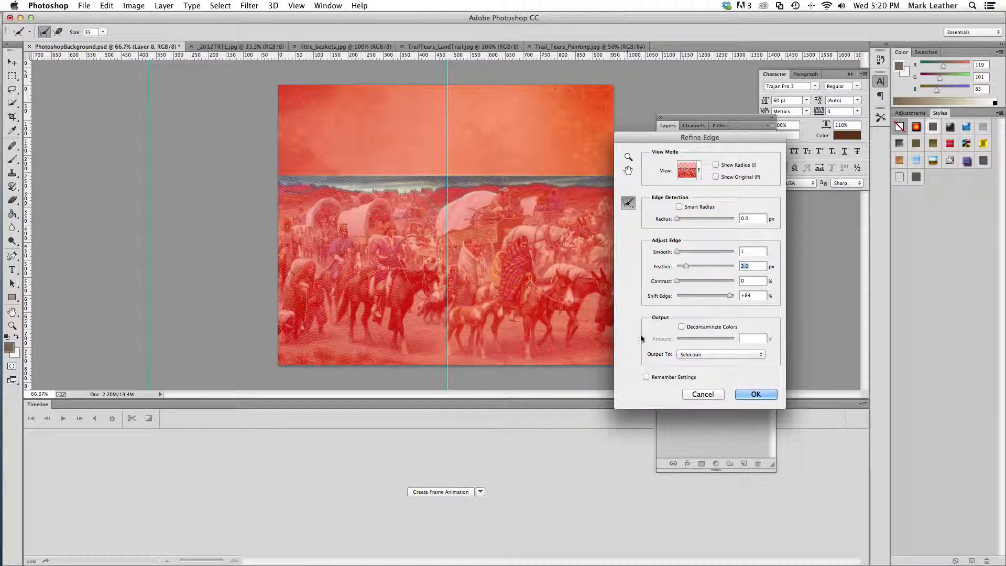
pyautogui.moveTo(686, 266); pyautogui.dragTo(681, 270)
pyautogui.click(758, 394)
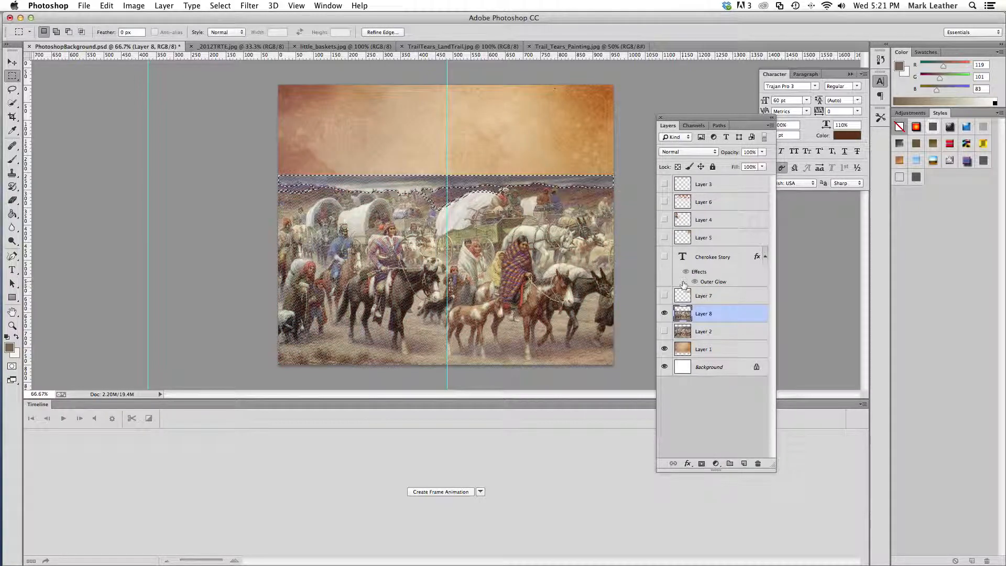
# Delete the sky inside the refined selection from the painting layer and clear the selection
pyautogui.press('Delete')
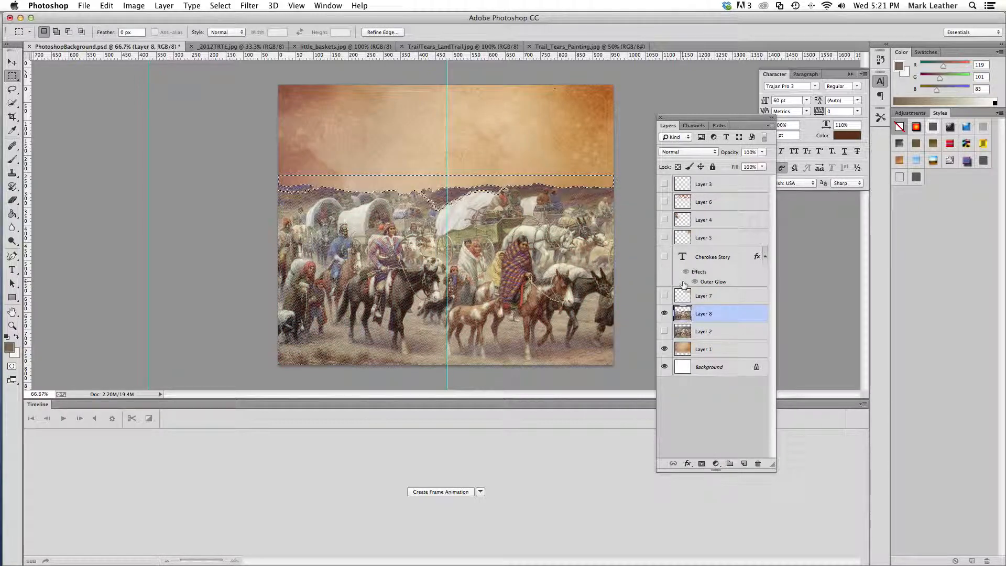
pyautogui.click(13, 76)
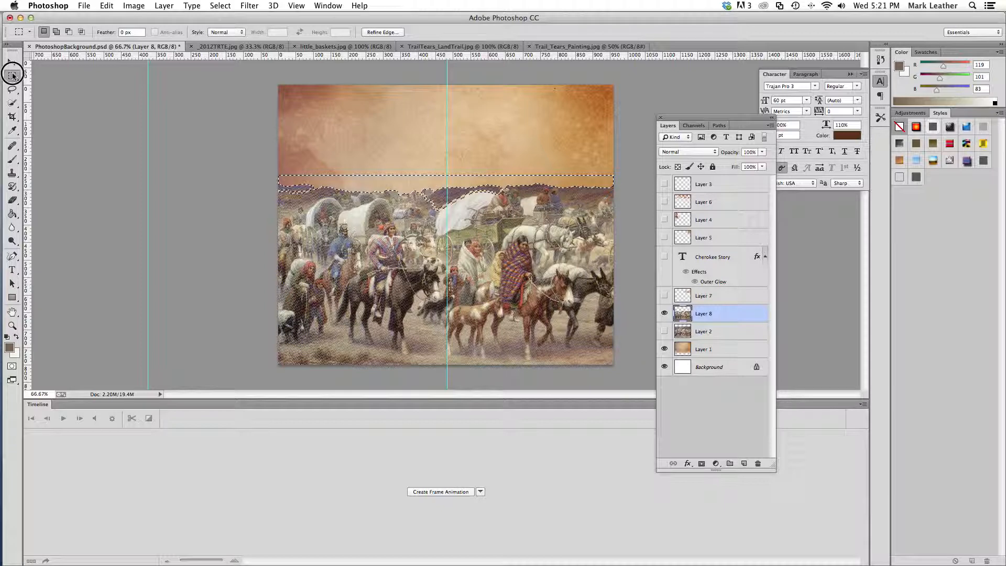
pyautogui.click(435, 216)
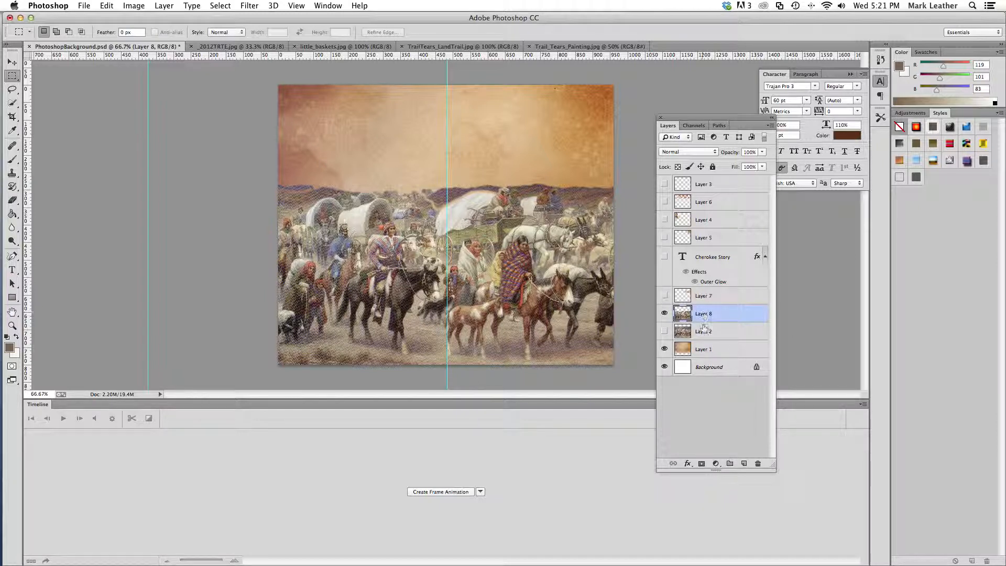
# Compare the trimmed painting on Layer 8 with the earlier version by briefly showing Layer 2, and hide Layer 2 again
pyautogui.click(707, 352)
pyautogui.click(708, 312)
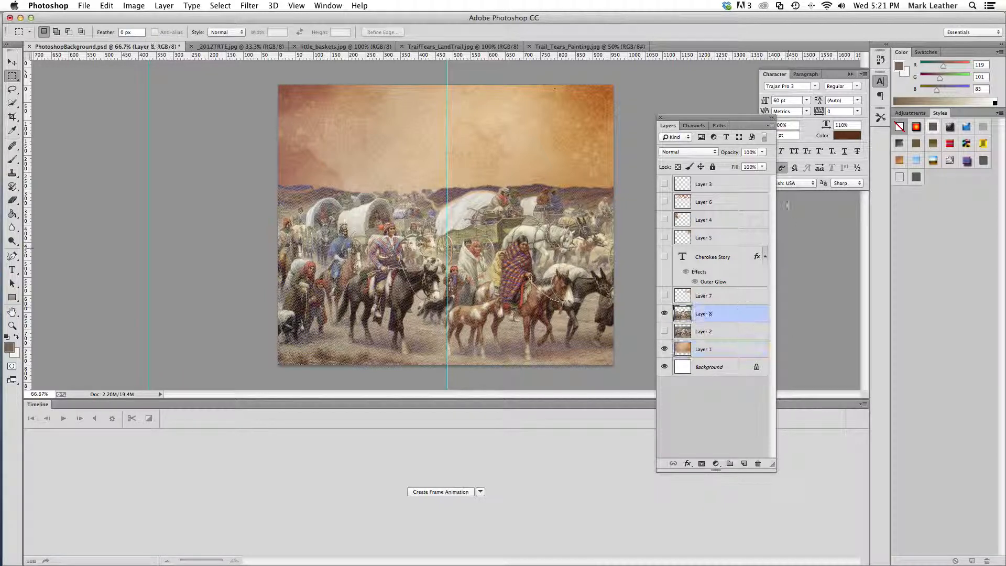
pyautogui.click(665, 331)
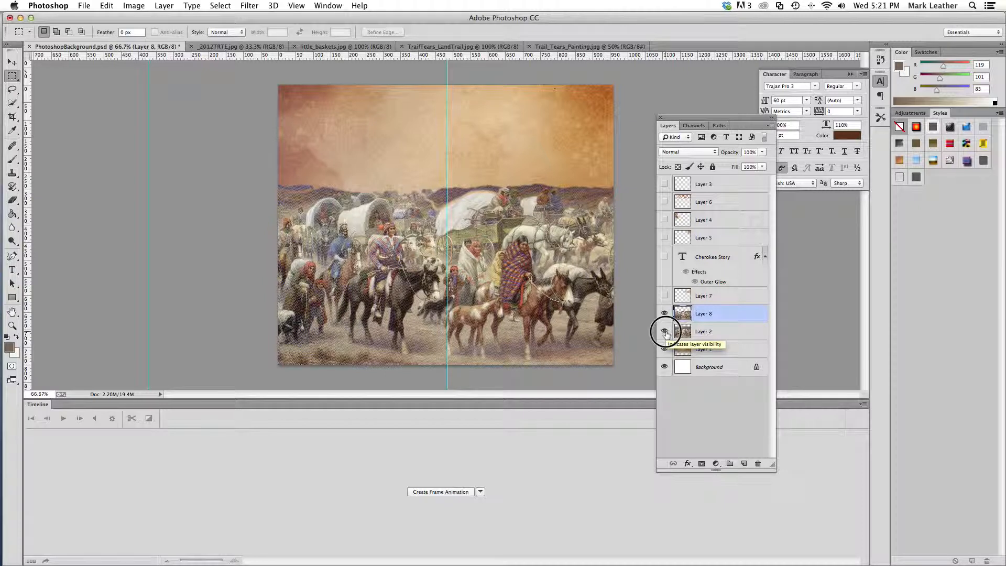
pyautogui.click(666, 331)
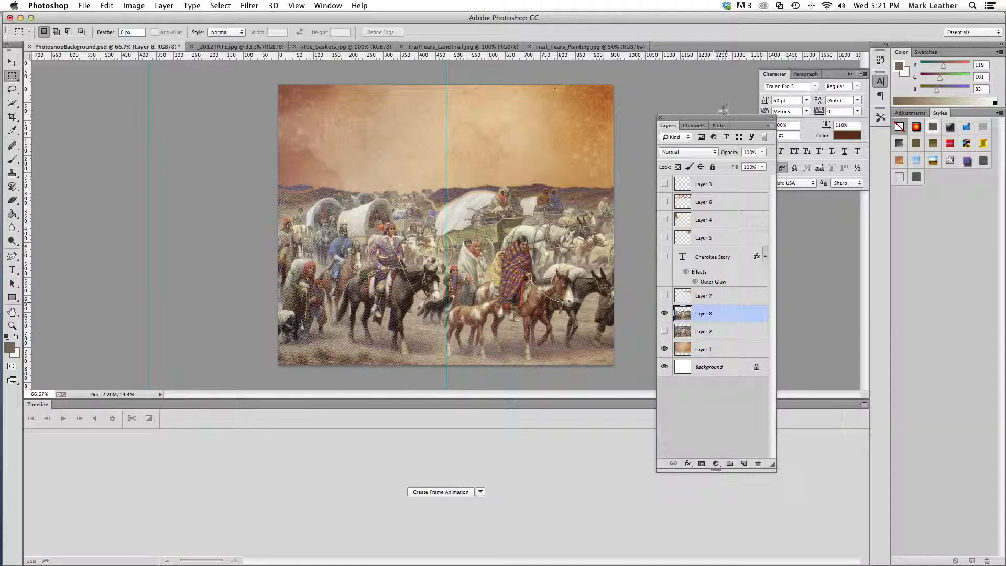
# Try the Darken, Multiply, Color Burn and Linear Burn blend modes on Layer 8, returning to Color Burn
pyautogui.click(714, 152)
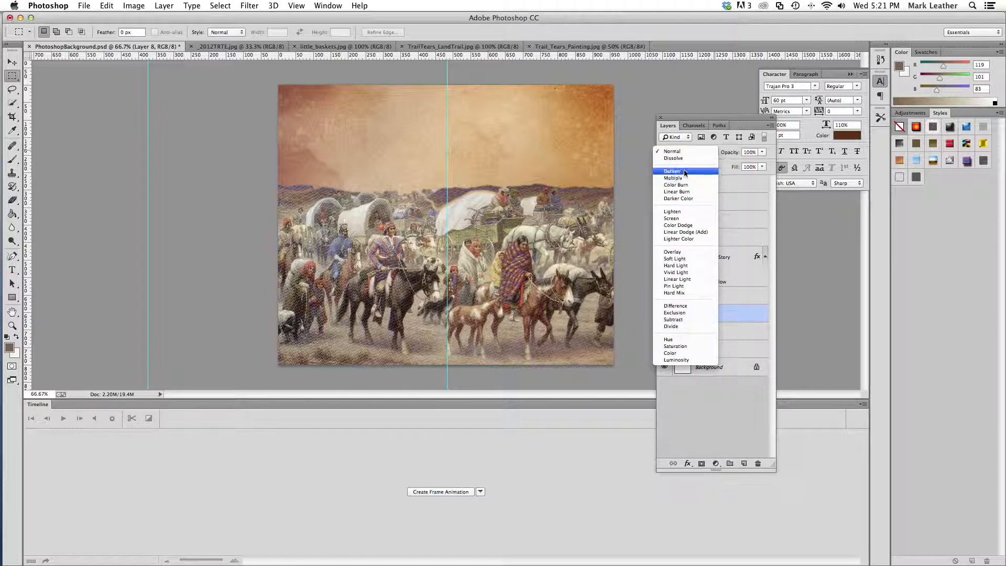
pyautogui.click(685, 173)
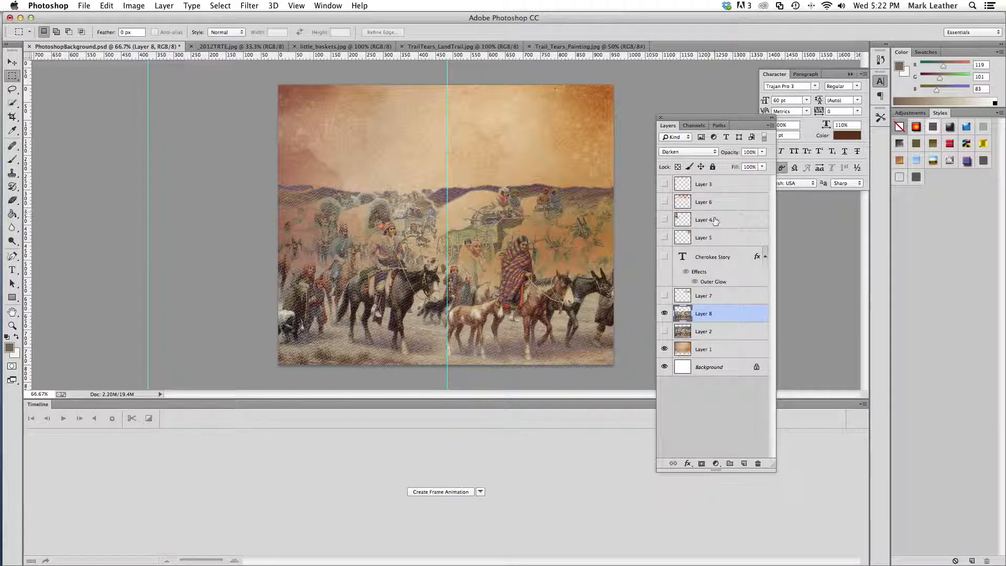
pyautogui.click(715, 153)
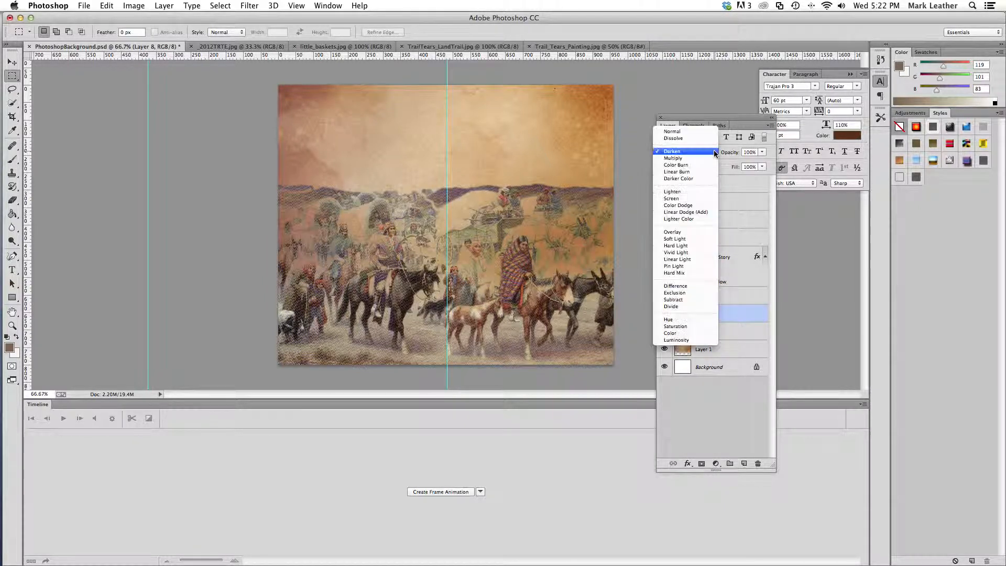
pyautogui.click(715, 157)
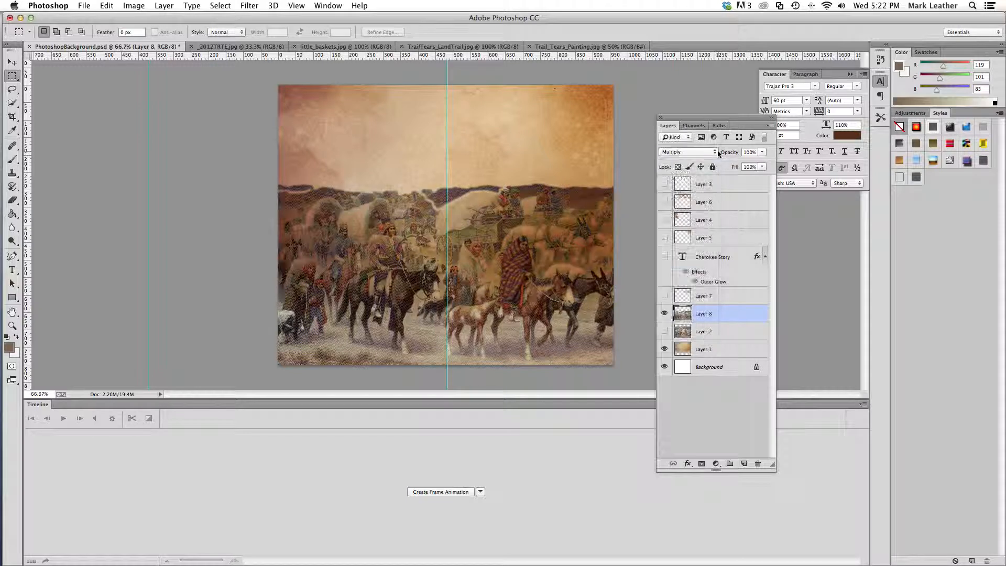
pyautogui.click(714, 153)
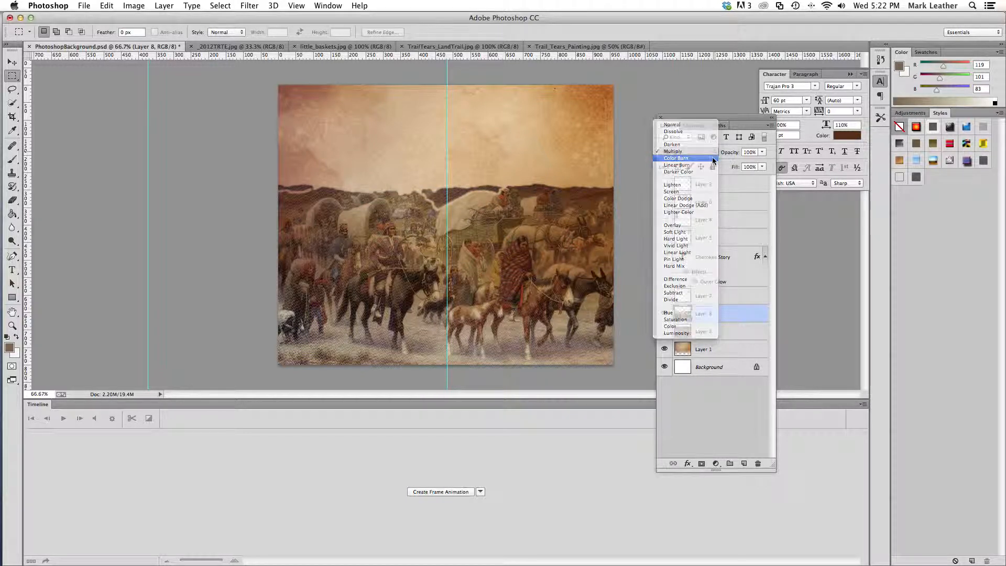
pyautogui.click(714, 159)
pyautogui.click(715, 152)
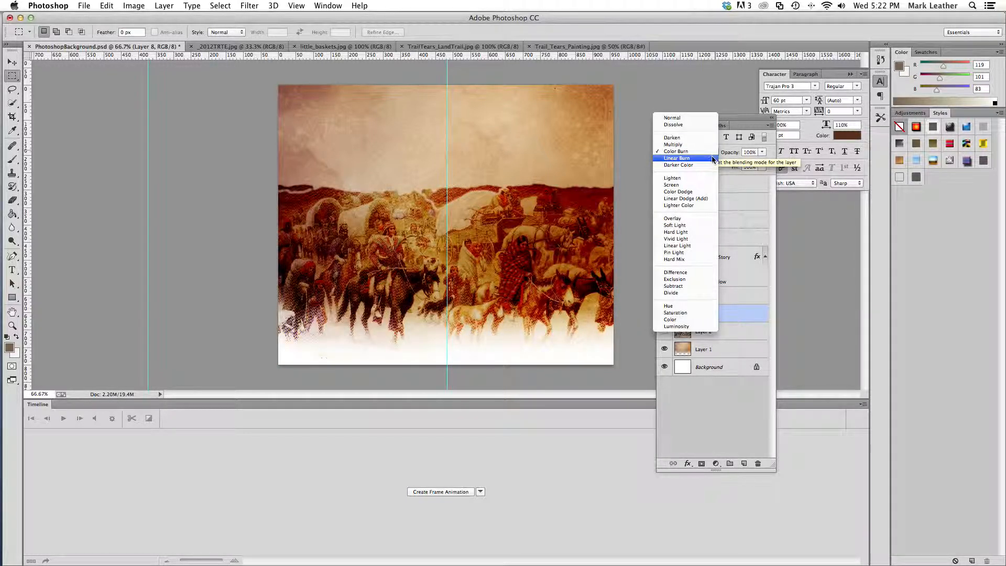
pyautogui.click(713, 158)
pyautogui.click(714, 153)
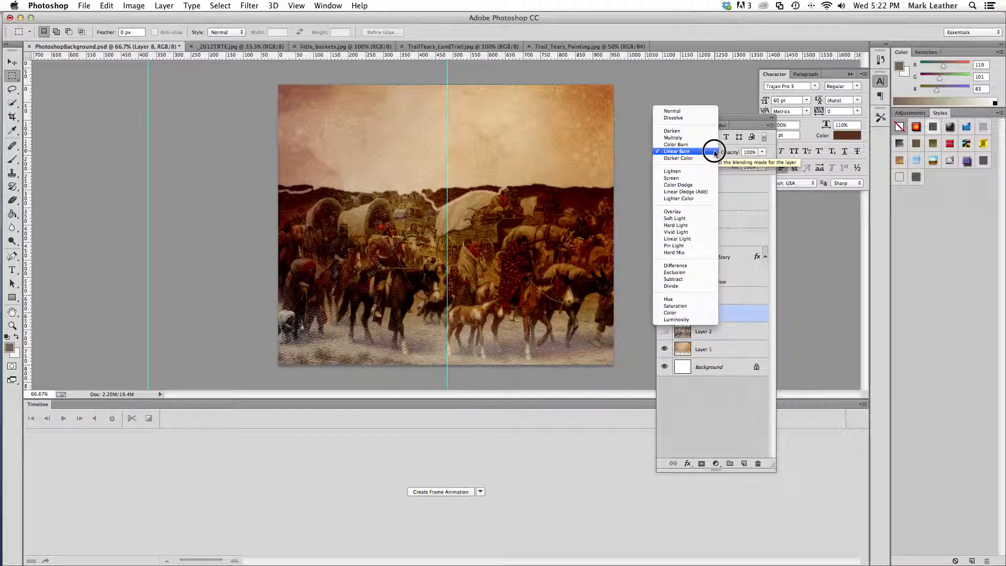
pyautogui.click(705, 144)
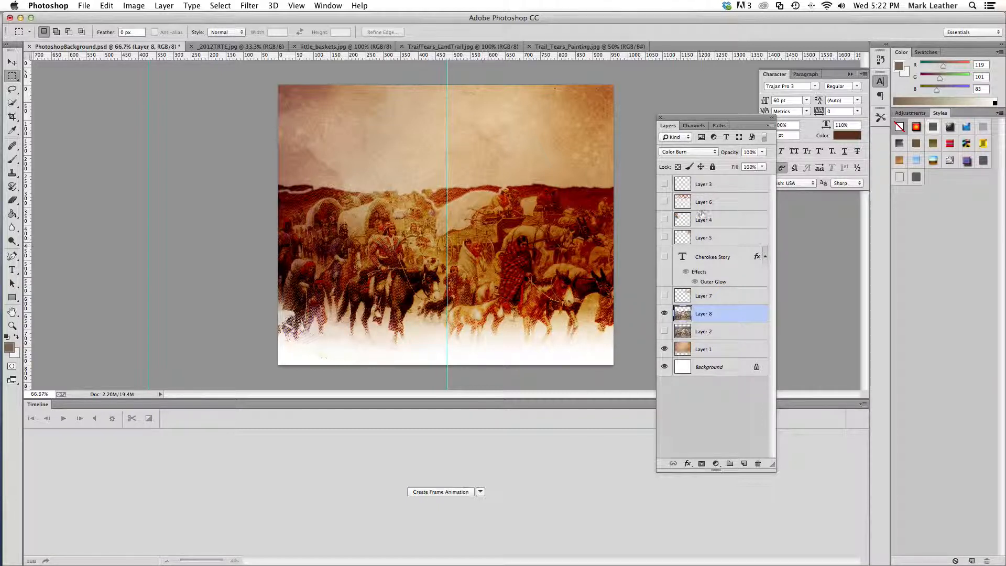
# Try the Darken, Lighten, Screen, Overlay and Soft Light blend modes on the painting layer
pyautogui.click(715, 152)
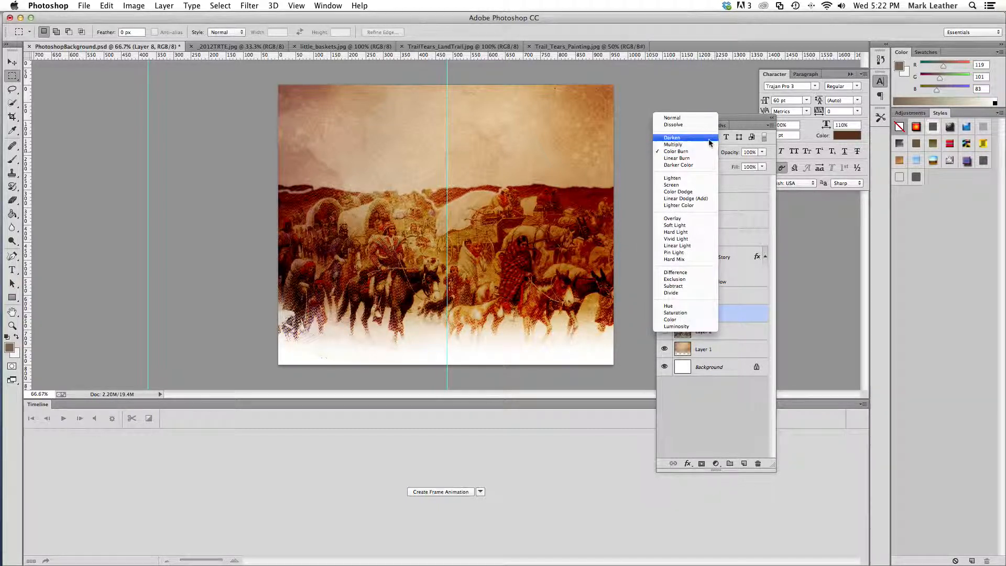
pyautogui.click(708, 139)
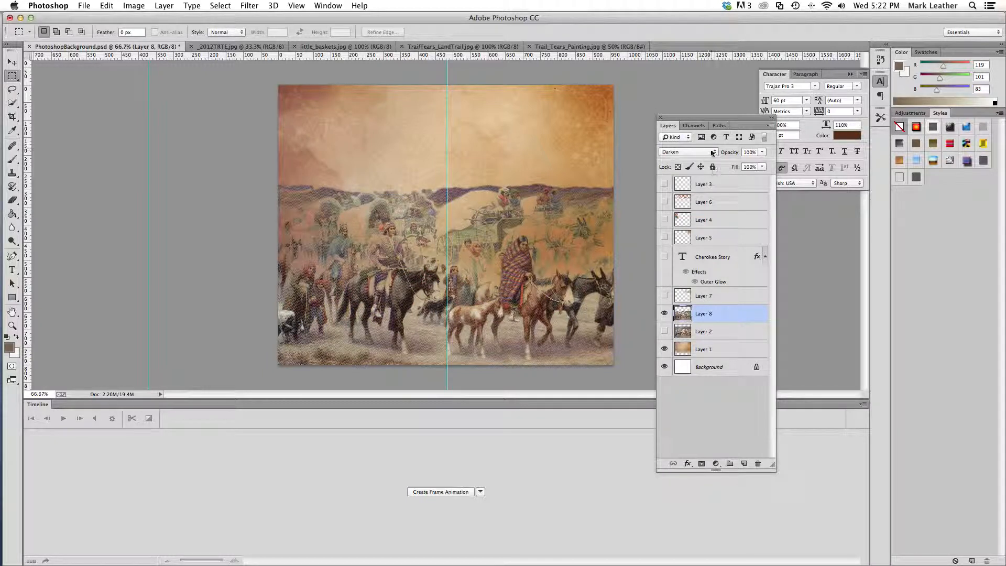
pyautogui.click(712, 153)
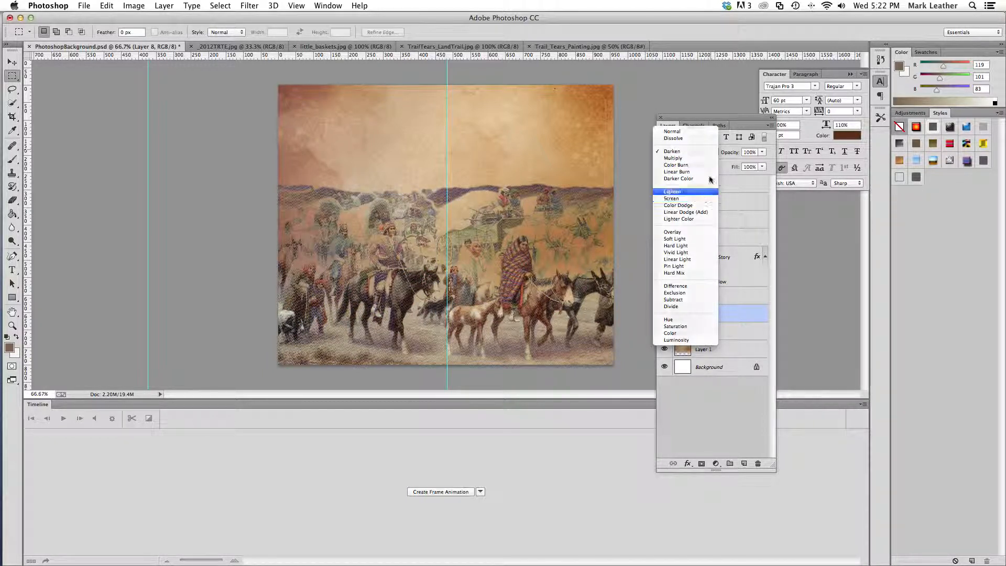
pyautogui.click(710, 192)
pyautogui.click(710, 152)
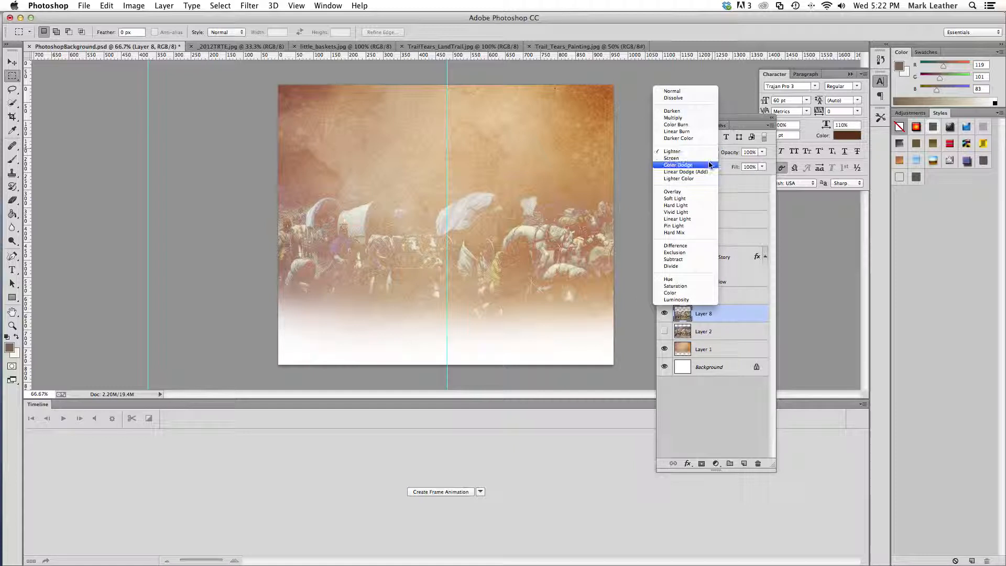
pyautogui.click(704, 158)
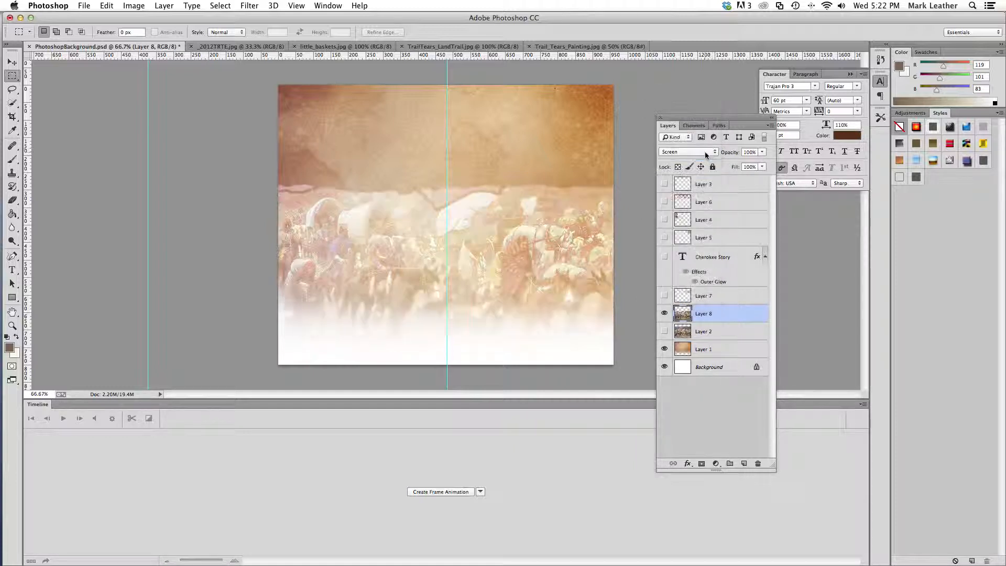
pyautogui.click(705, 152)
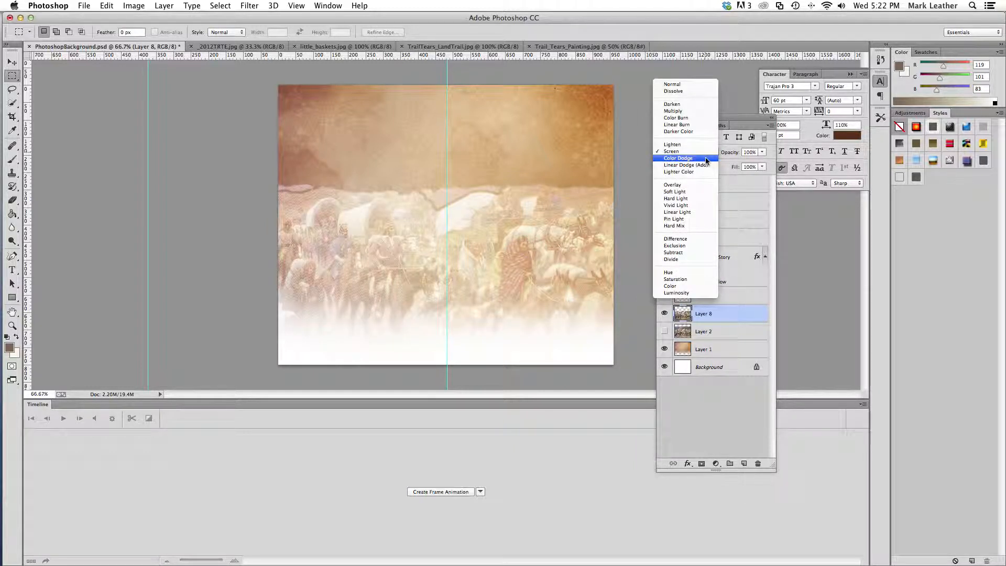
pyautogui.click(700, 185)
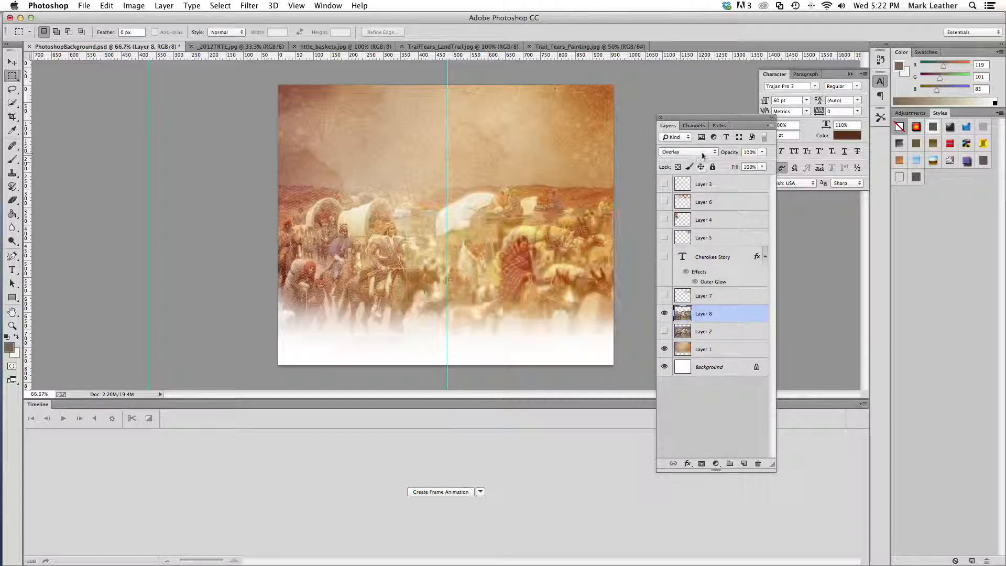
pyautogui.click(703, 152)
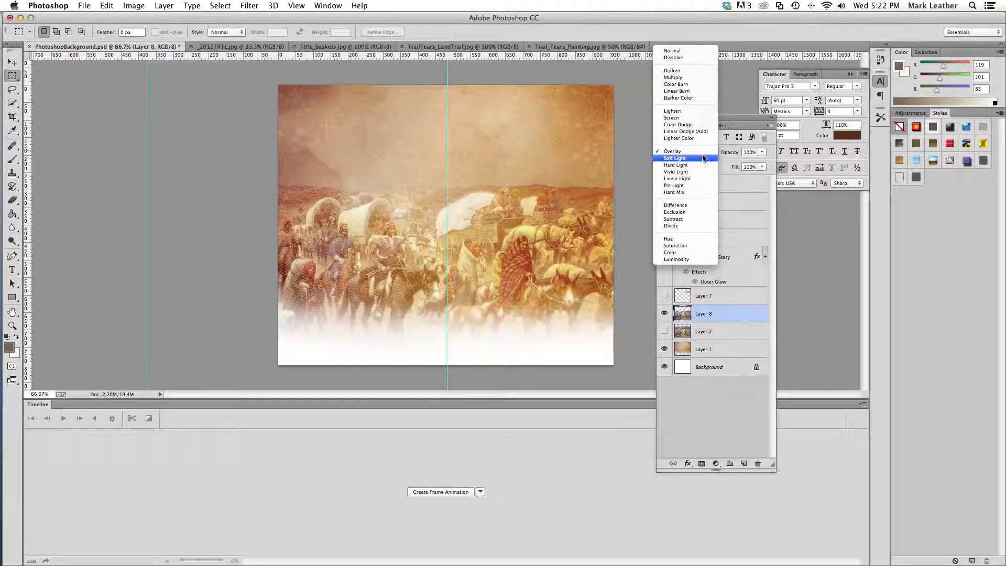
pyautogui.click(703, 158)
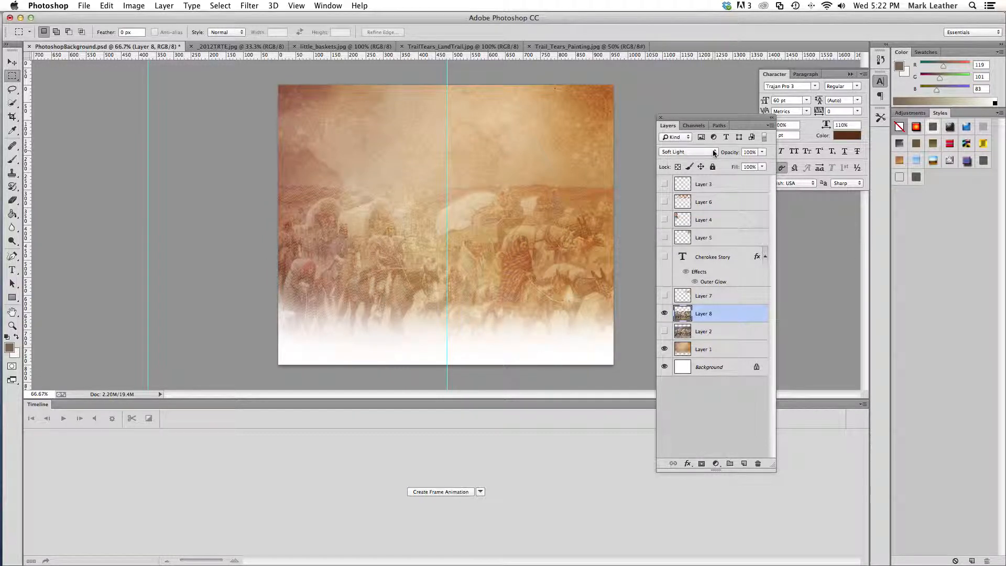
# Set the blend mode of Layer 8 to Luminosity
pyautogui.click(714, 152)
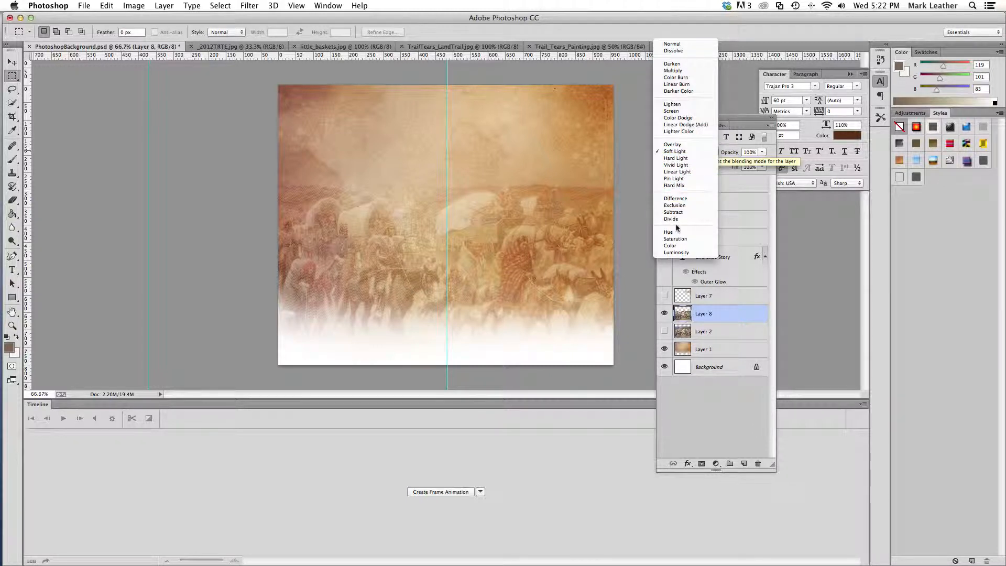
pyautogui.click(676, 252)
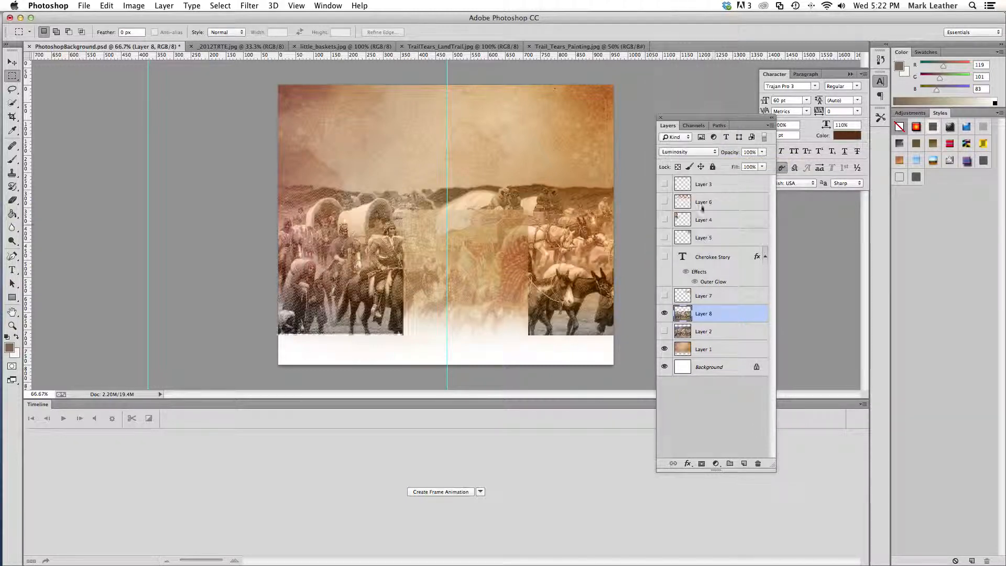
# Try the Color and Saturation blend modes on Layer 8
pyautogui.click(717, 153)
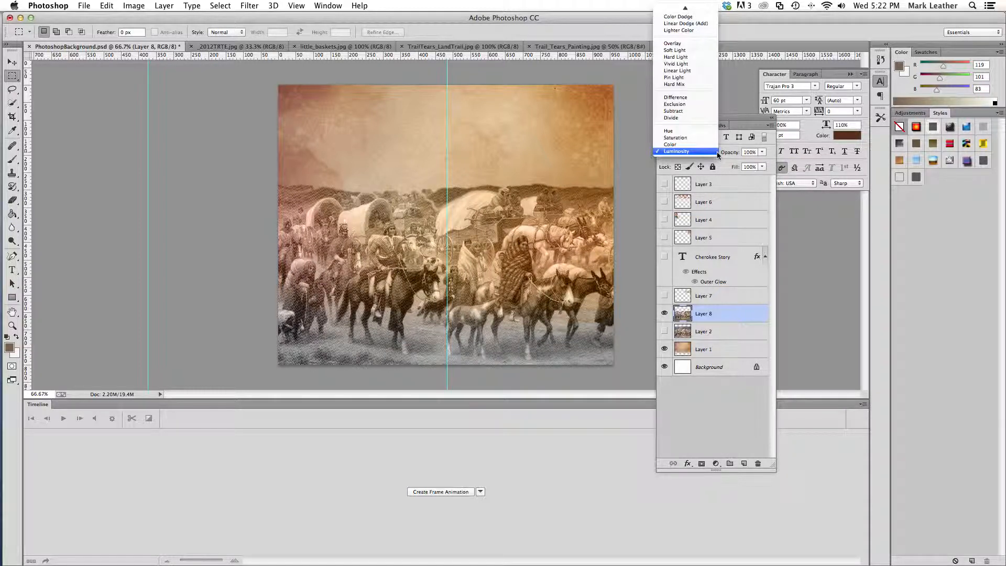
pyautogui.click(693, 145)
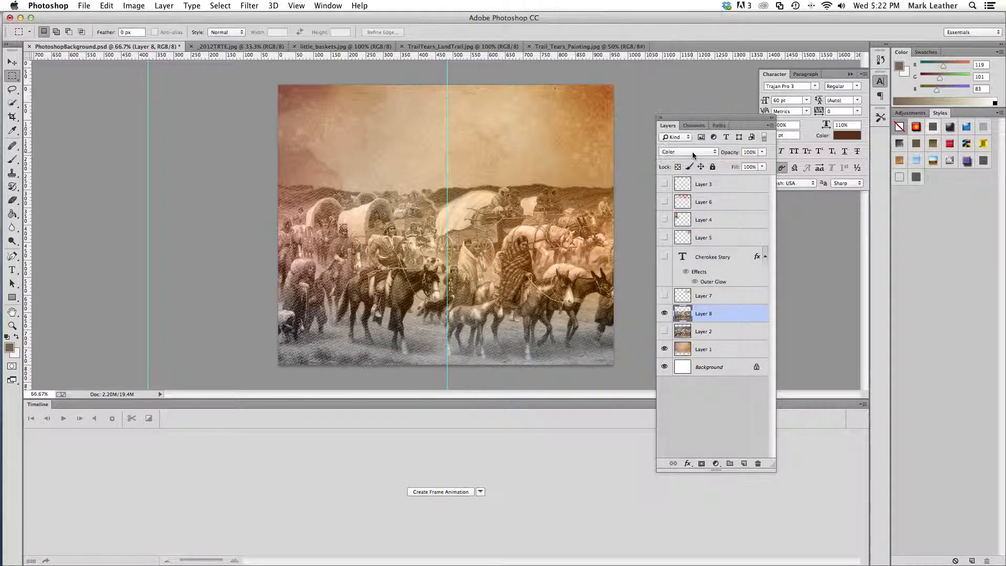
pyautogui.click(692, 152)
pyautogui.click(695, 146)
# Set Layer 8 to the Color Burn blend mode and lower its opacity to 29%
pyautogui.click(700, 152)
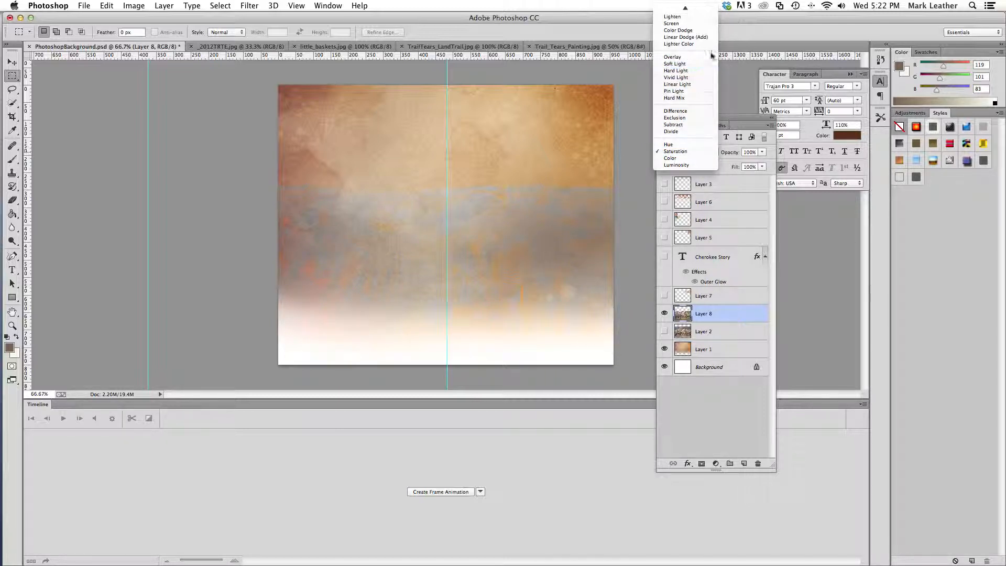
pyautogui.moveTo(701, 7)
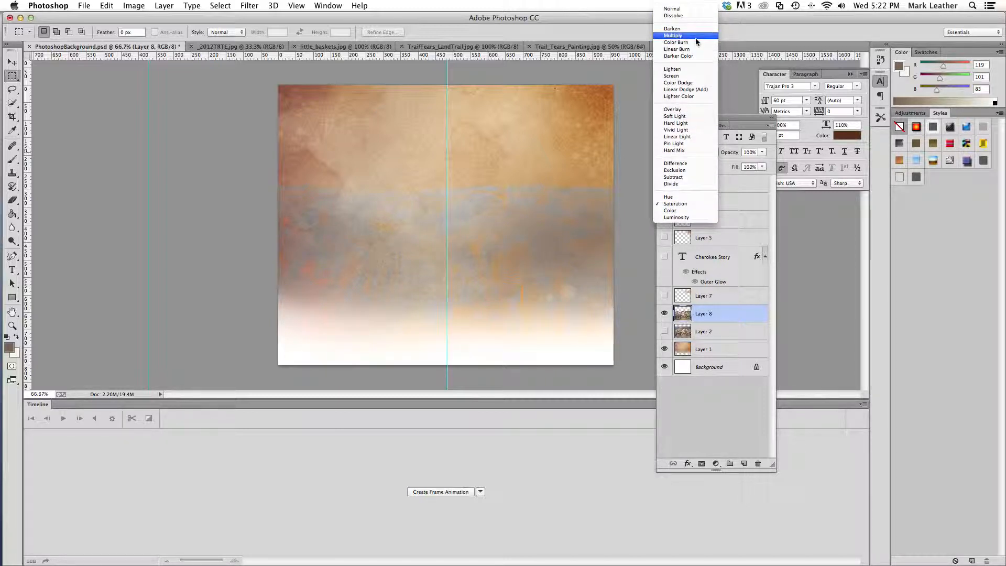
pyautogui.click(697, 42)
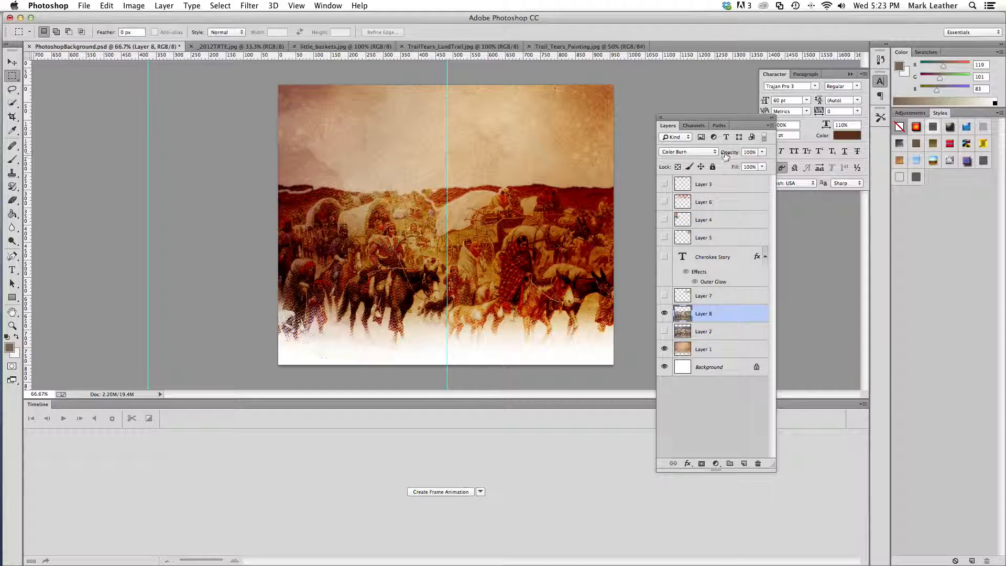
pyautogui.click(763, 152)
pyautogui.moveTo(763, 162); pyautogui.dragTo(726, 165)
pyautogui.moveTo(722, 166); pyautogui.dragTo(728, 164)
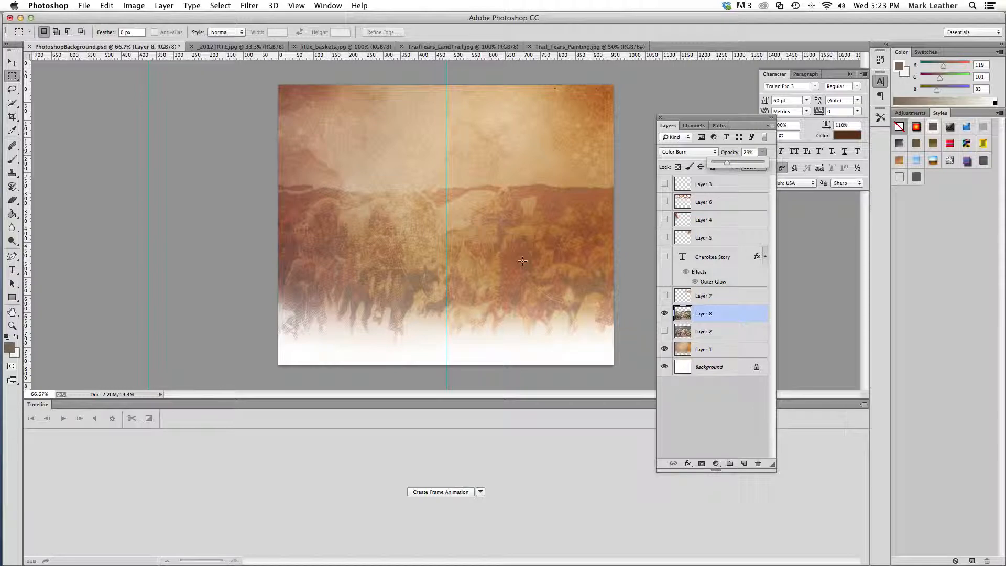
# Show the baskets on Layer 7 and bring up the little_baskets.jpg source image
pyautogui.click(665, 296)
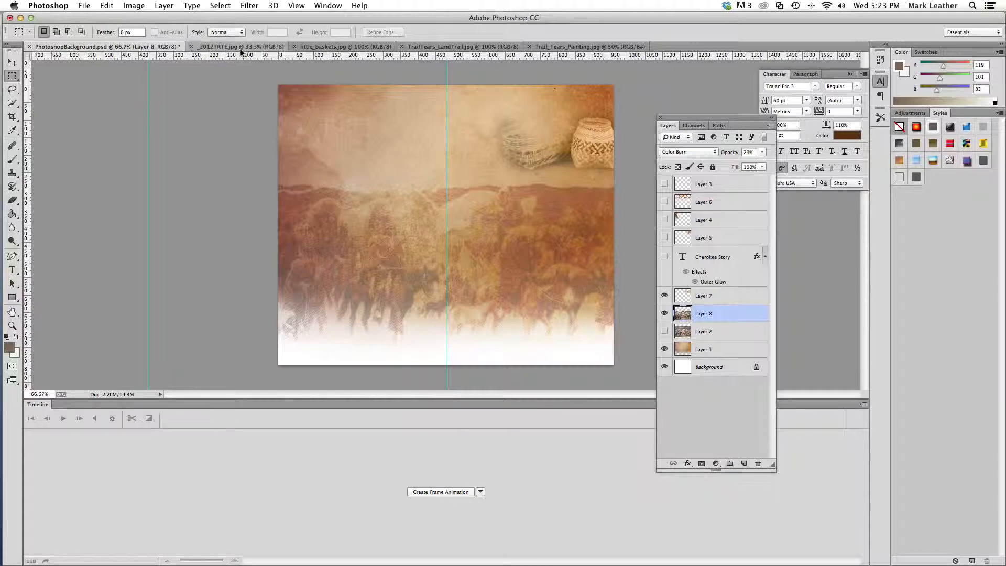
pyautogui.click(343, 47)
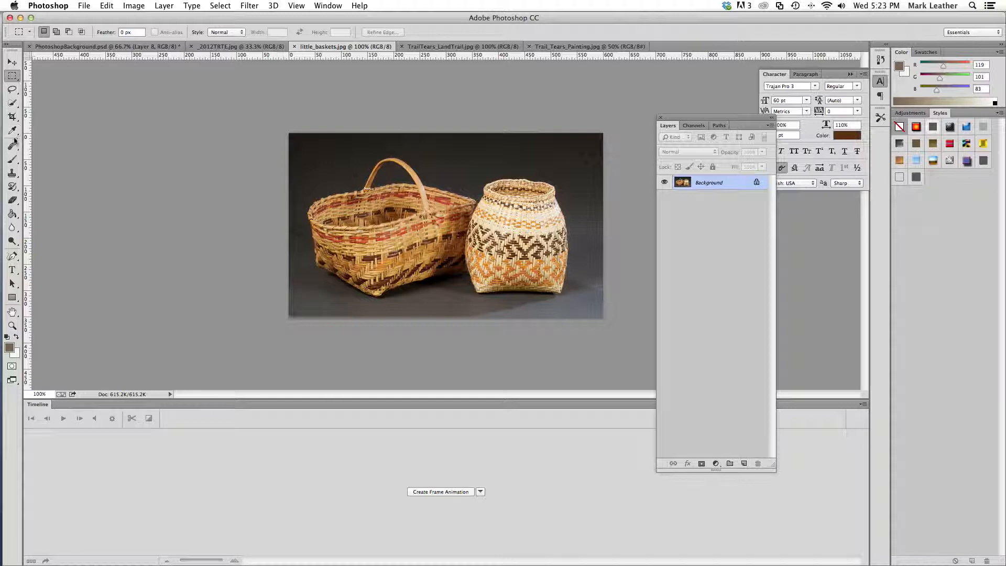
# Select the dark background above both baskets using the Quick Selection tool with a 16 px brush, adding across the full image width
pyautogui.click(12, 106)
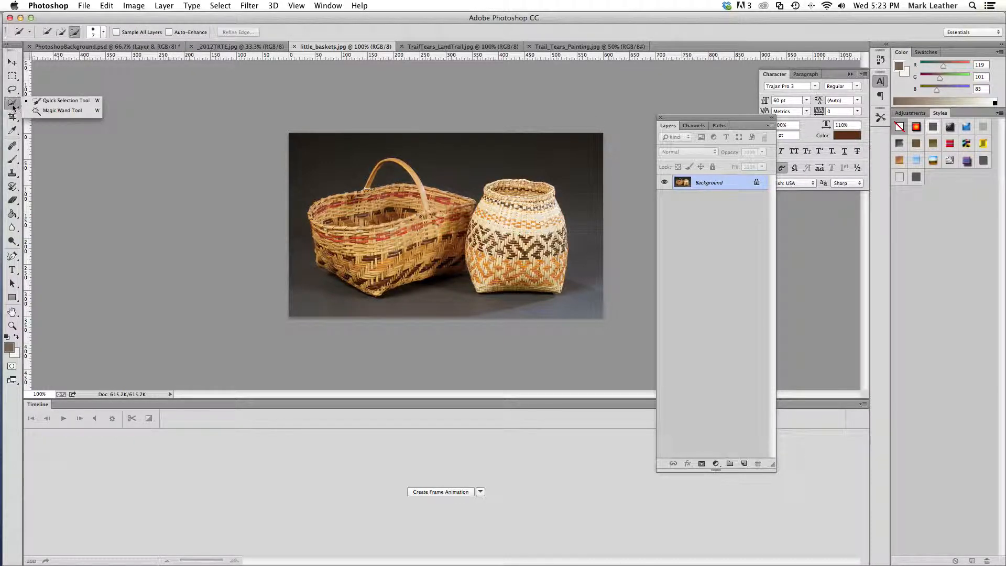
pyautogui.click(53, 102)
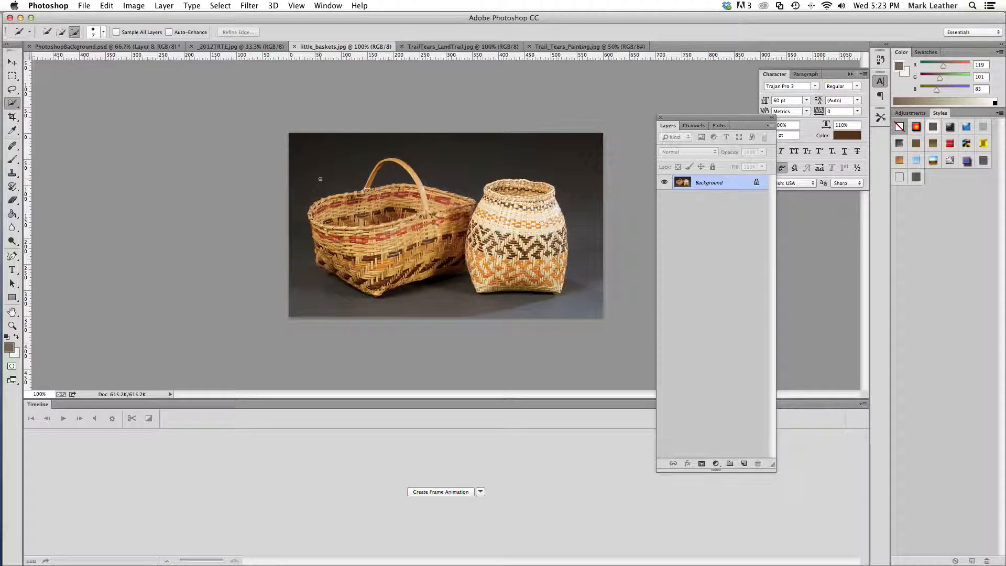
pyautogui.click(97, 34)
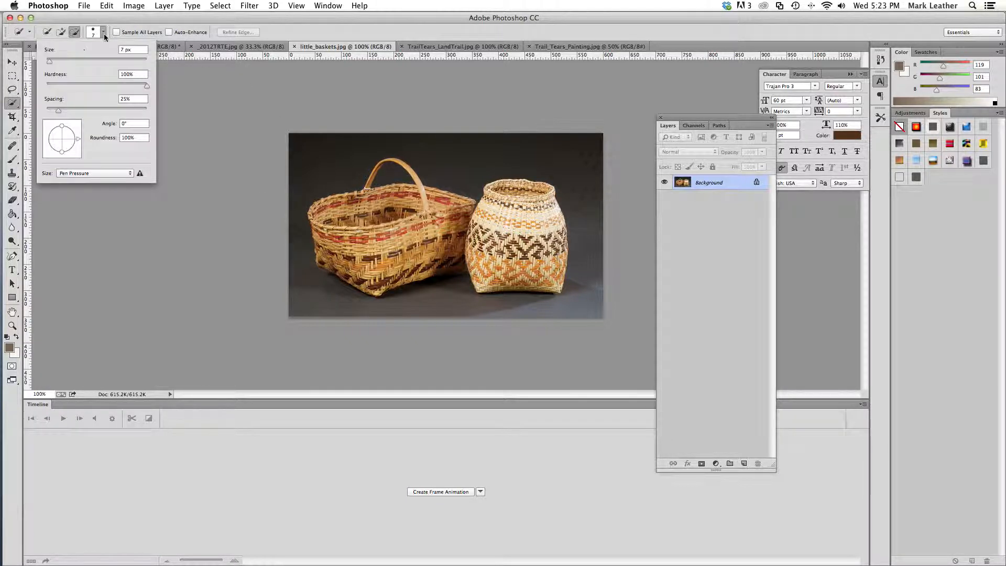
pyautogui.moveTo(50, 63); pyautogui.dragTo(54, 63)
pyautogui.moveTo(313, 192); pyautogui.dragTo(327, 166)
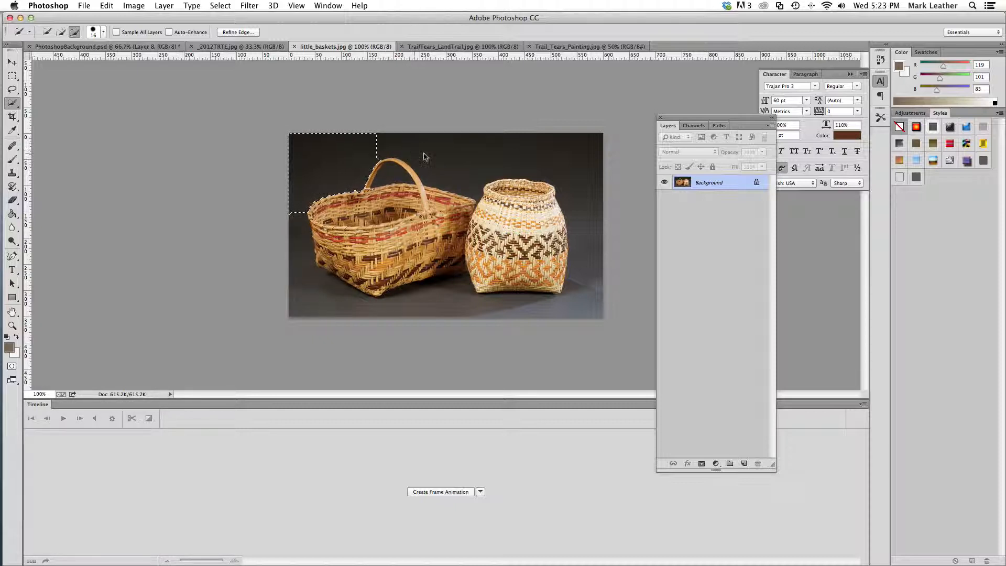
pyautogui.click(62, 32)
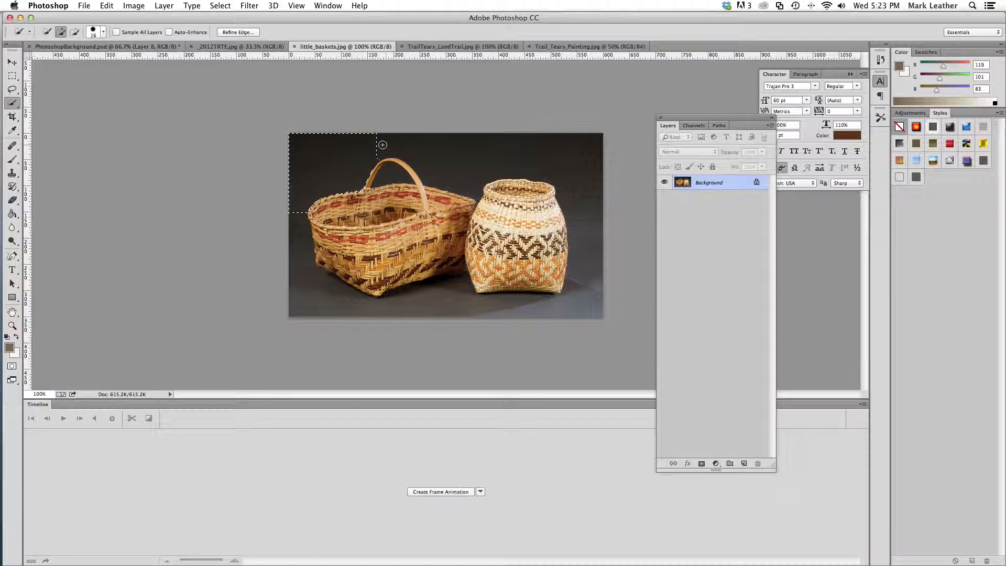
pyautogui.moveTo(394, 145); pyautogui.dragTo(580, 156)
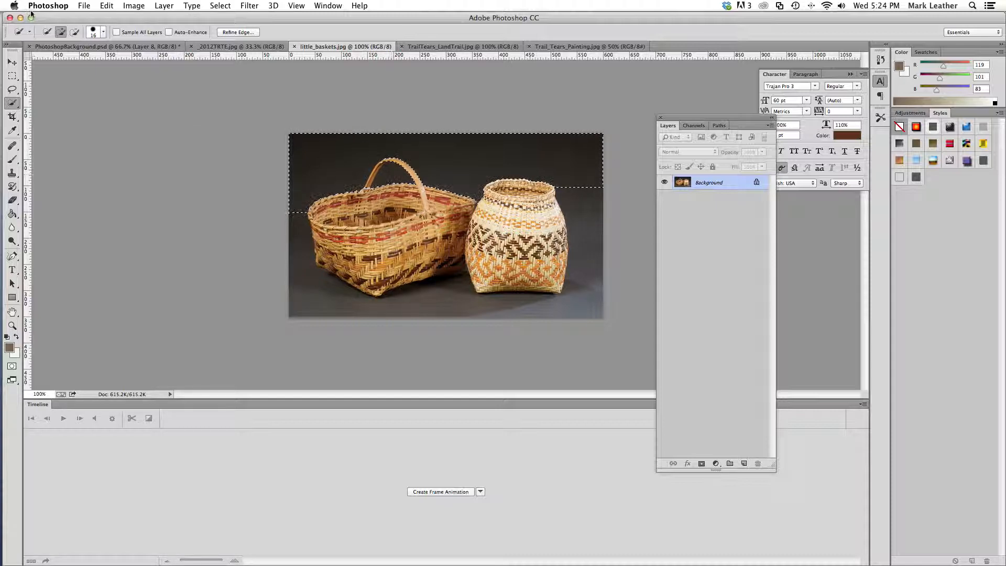
# Undo the unwanted Quick Selection strokes around the baskets
pyautogui.click(106, 6)
pyautogui.click(111, 16)
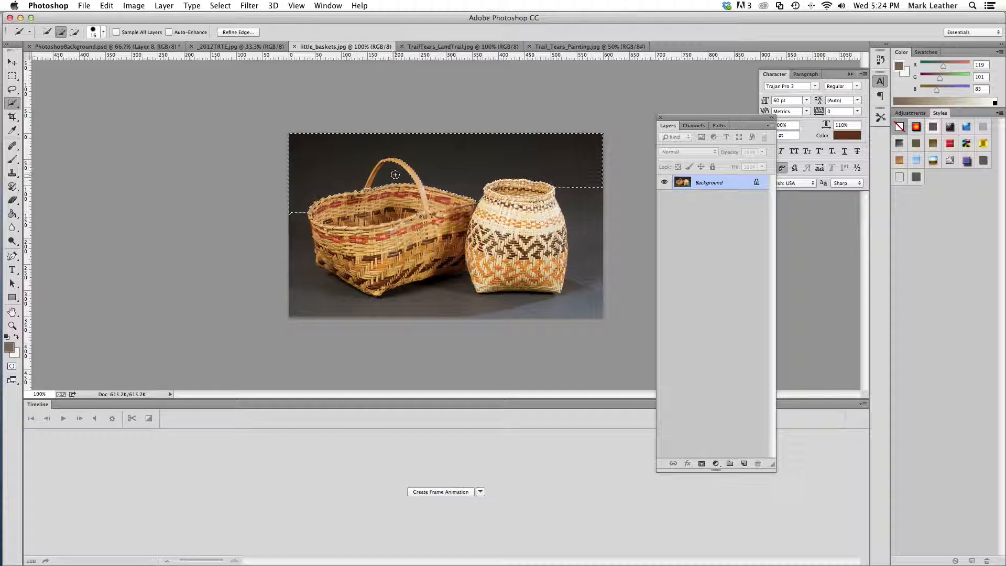
pyautogui.click(106, 6)
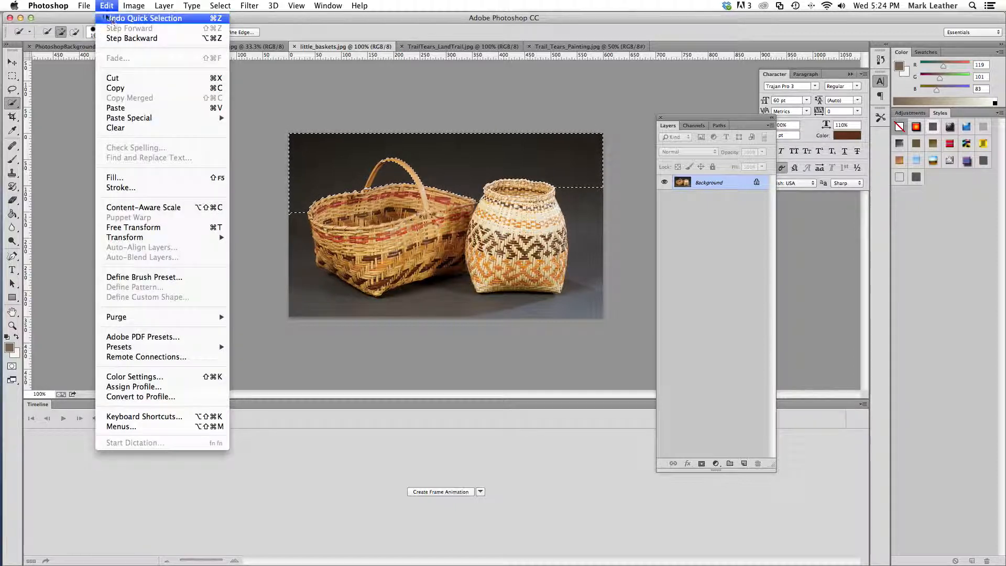
pyautogui.click(111, 17)
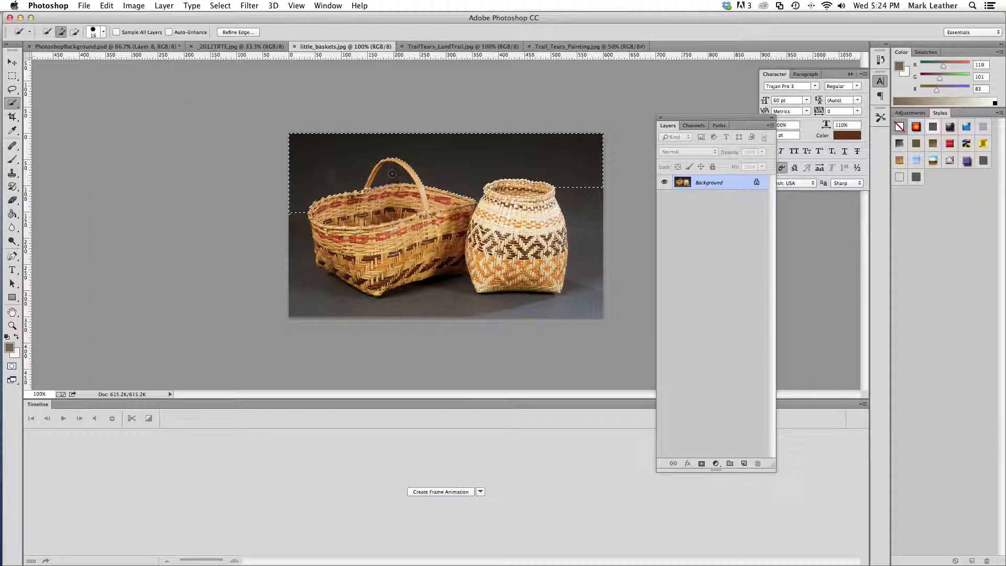
# Add the dark background beside the handled basket's outer side to the selection, working downward
pyautogui.click(298, 220)
pyautogui.click(299, 239)
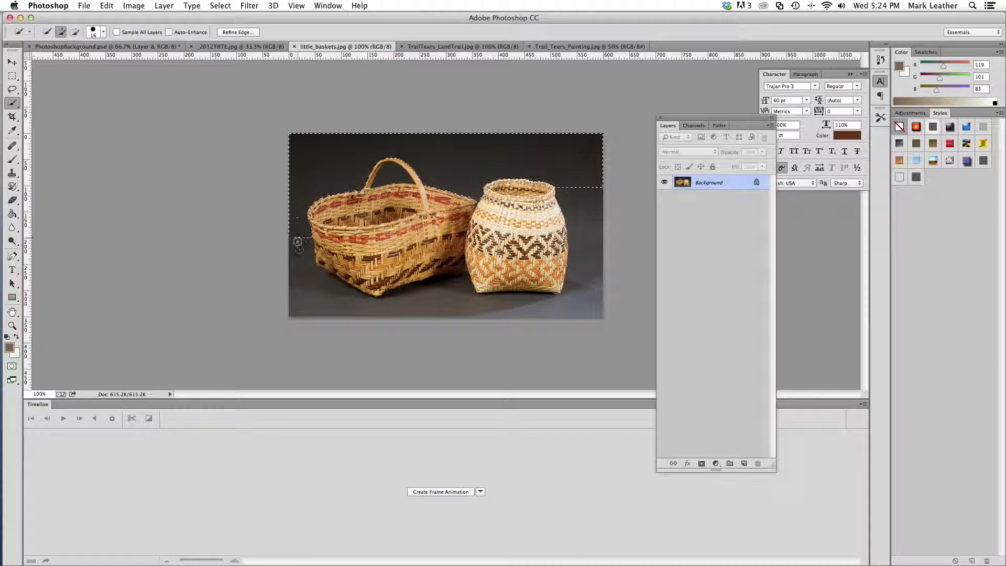
pyautogui.click(306, 276)
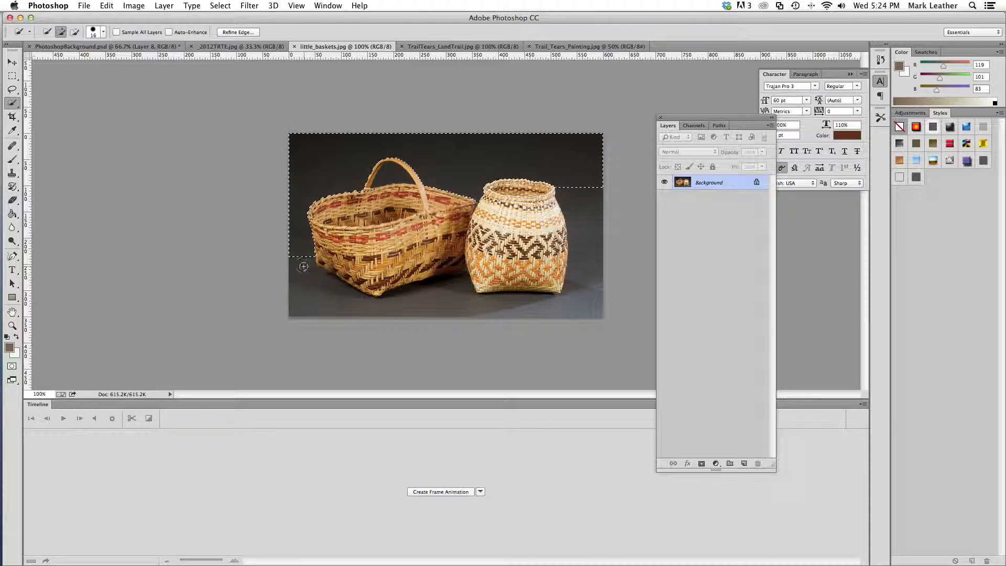
# Try expanding the background selection with the Similar command, and undo it
pyautogui.click(220, 6)
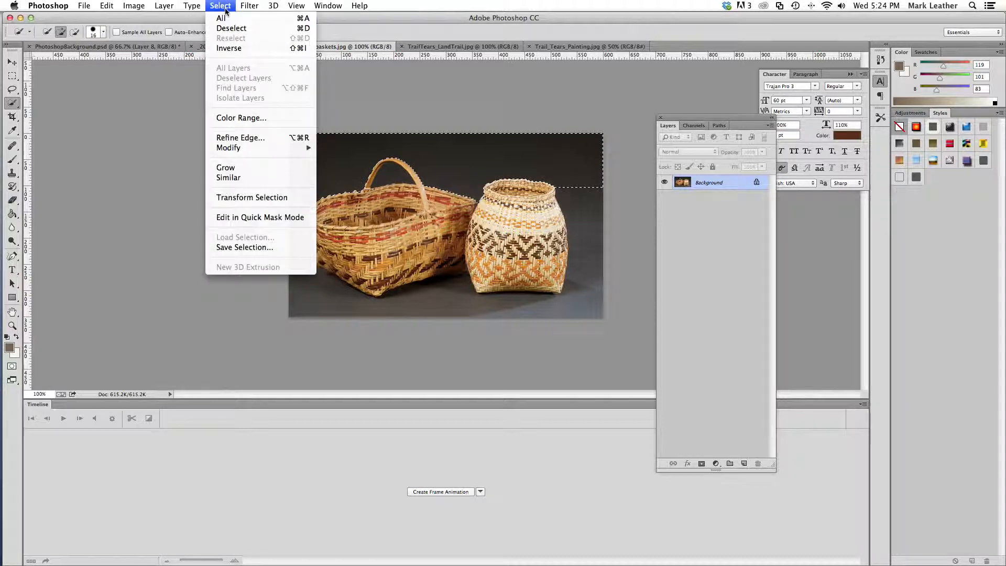
pyautogui.click(252, 177)
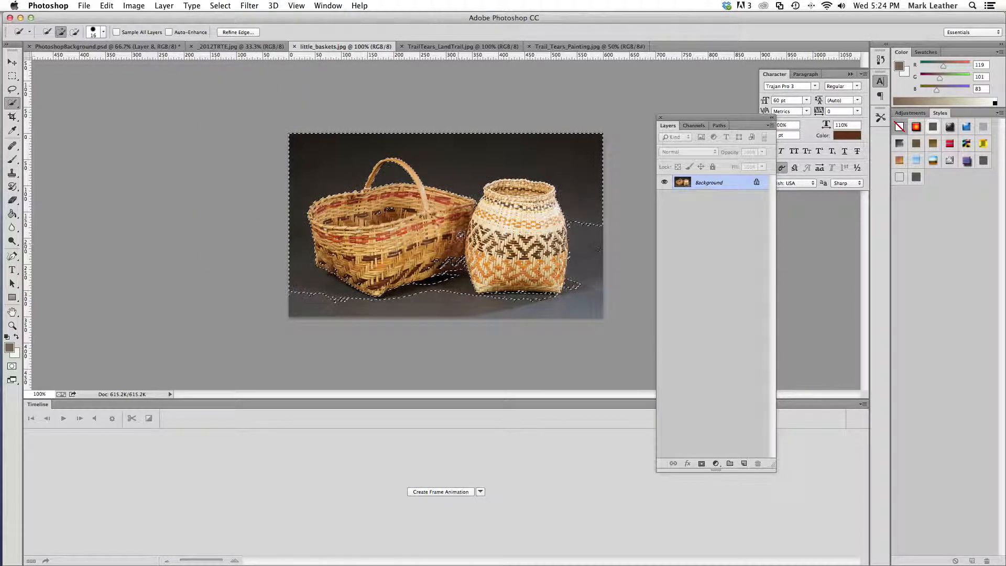
pyautogui.click(107, 6)
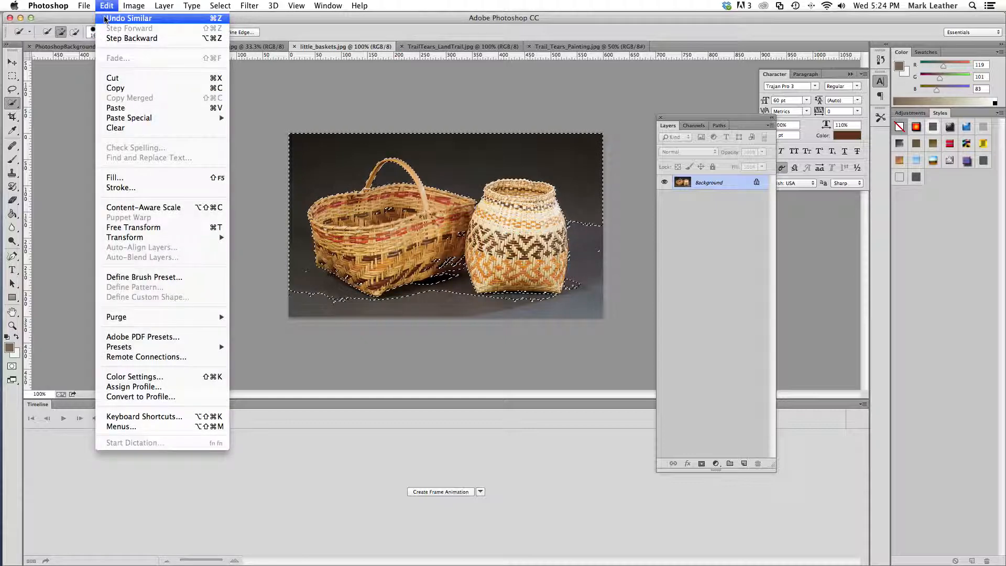
pyautogui.click(106, 19)
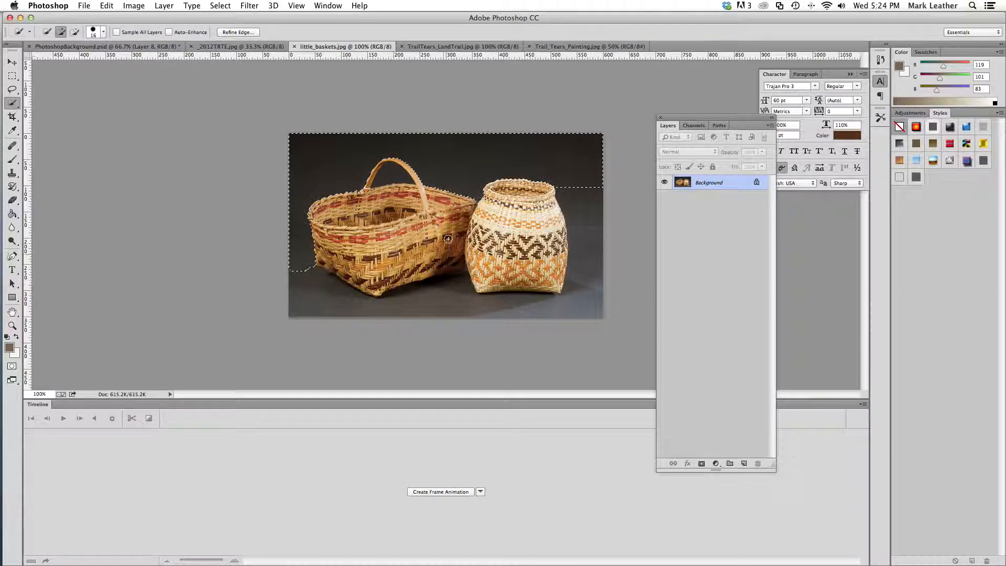
# Extend the selection into the background below the handled basket, and undo the last quick selection stroke
pyautogui.moveTo(303, 273)
pyautogui.mouseDown()
pyautogui.moveTo(316, 294)
pyautogui.moveTo(412, 310)
pyautogui.moveTo(427, 299)
pyautogui.moveTo(436, 309)
pyautogui.moveTo(448, 278)
pyautogui.mouseUp()
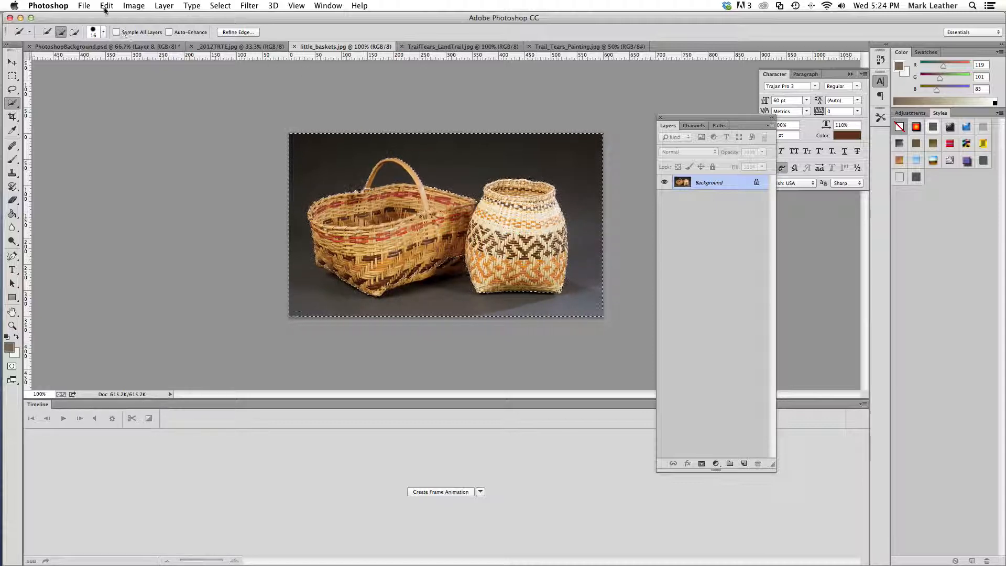
pyautogui.click(107, 5)
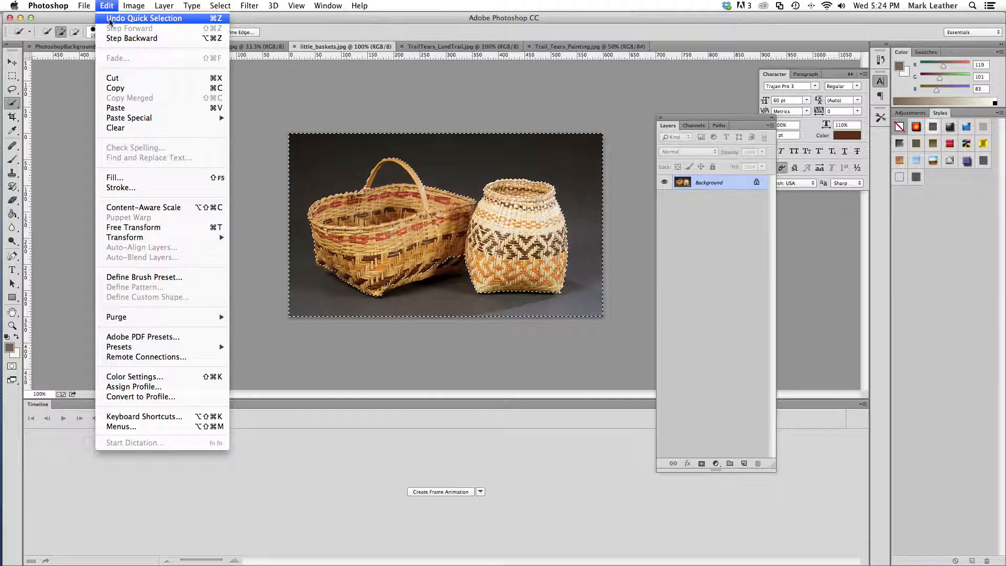
pyautogui.click(110, 19)
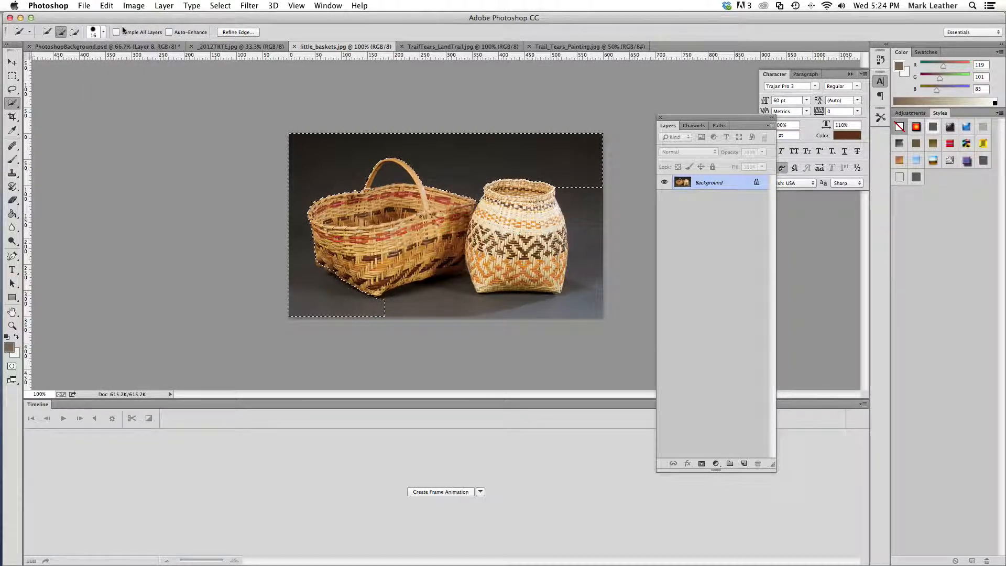
# Reduce the Quick Selection brush to 5 px and add the remaining background below and beside the baskets
pyautogui.click(103, 32)
pyautogui.moveTo(50, 59); pyautogui.dragTo(49, 63)
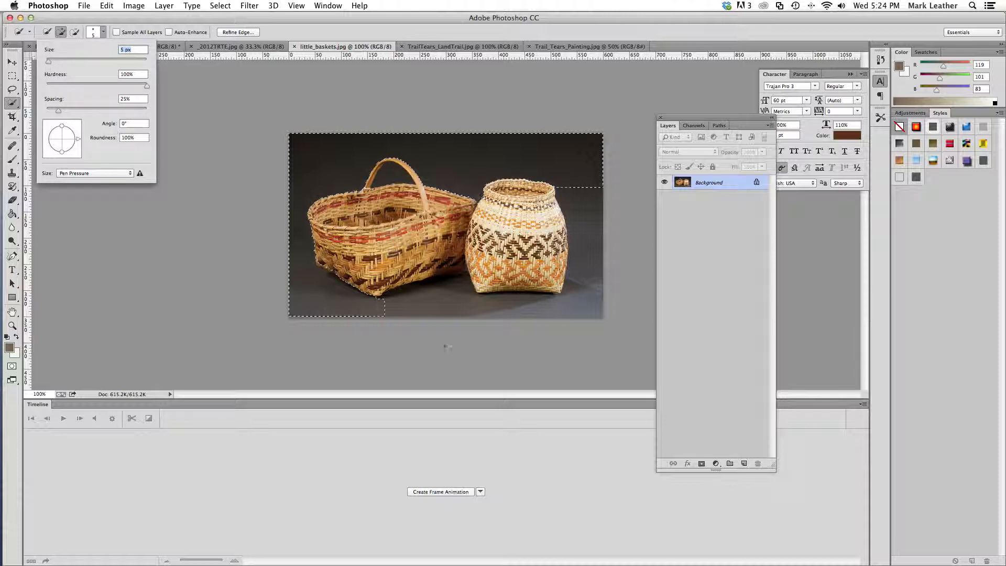
pyautogui.click(397, 310)
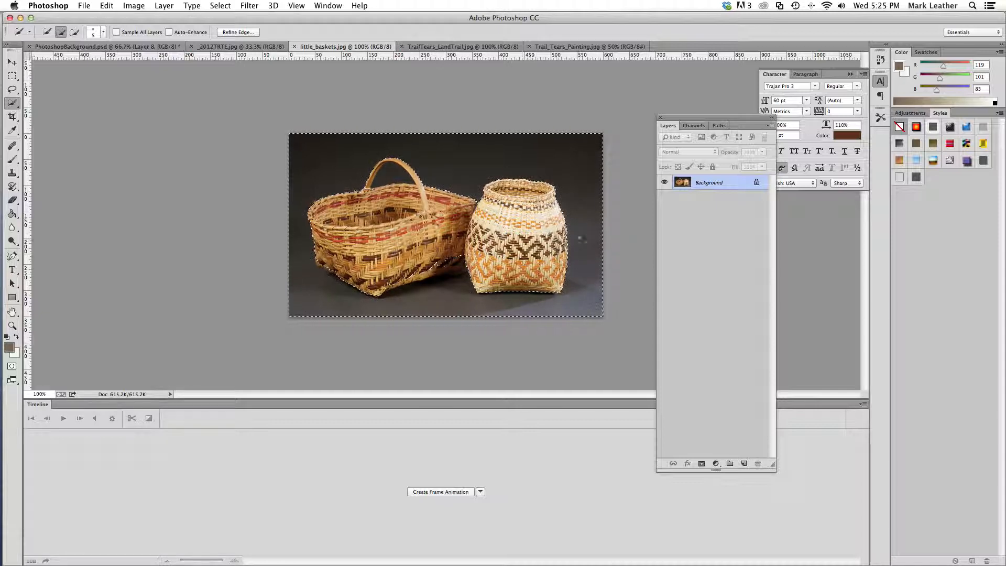
pyautogui.click(215, 5)
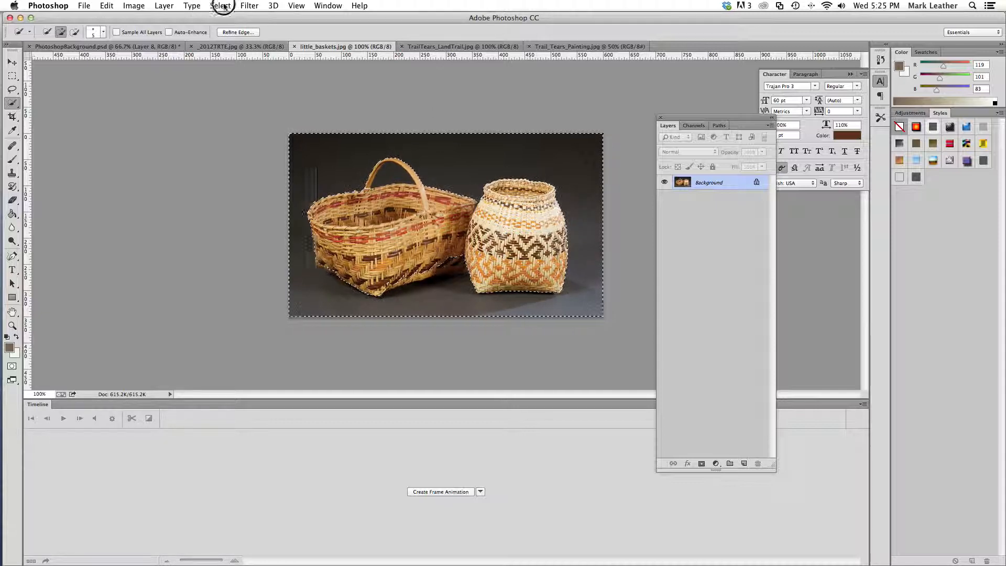
pyautogui.click(216, 5)
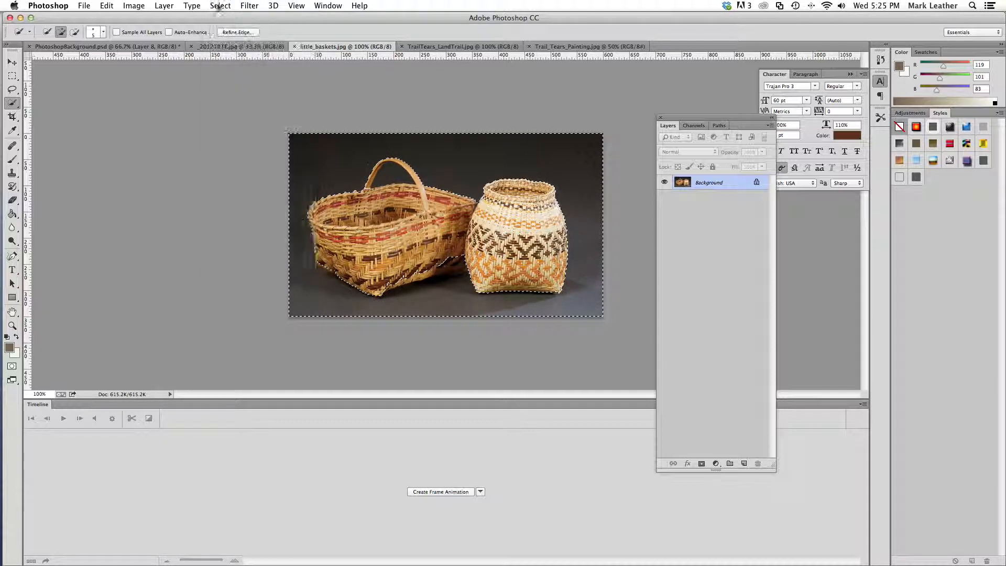
# Subtract the lower edge of the handled basket, up to where it meets the round basket, from the background selection
pyautogui.click(75, 31)
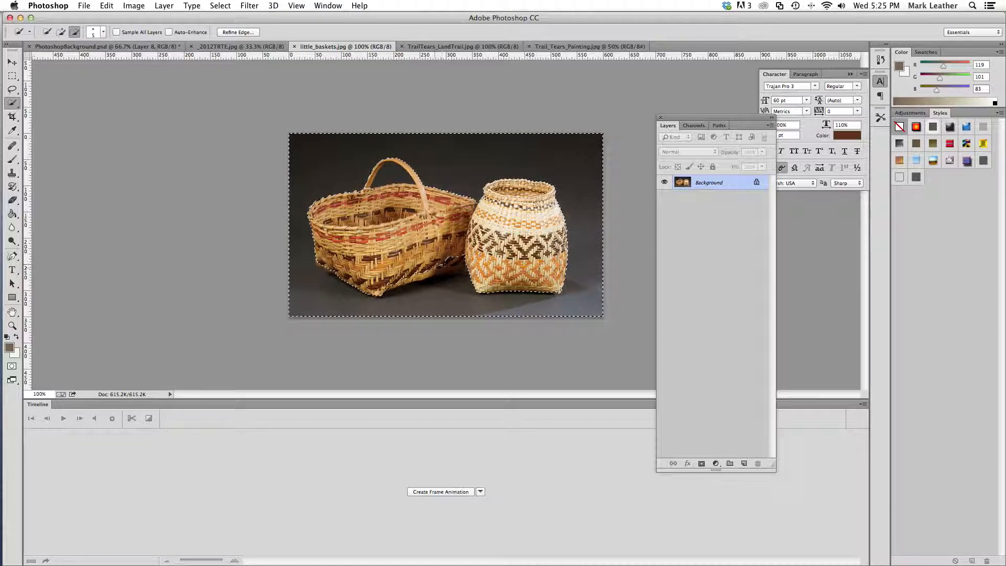
pyautogui.moveTo(435, 267); pyautogui.dragTo(450, 266)
pyautogui.click(457, 262)
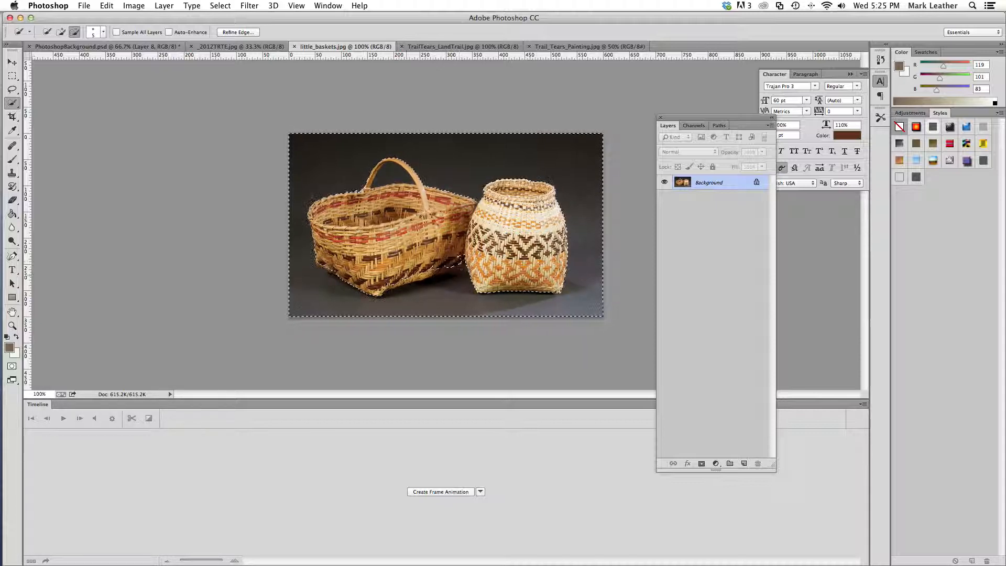
pyautogui.moveTo(407, 283); pyautogui.dragTo(438, 270)
pyautogui.click(390, 285)
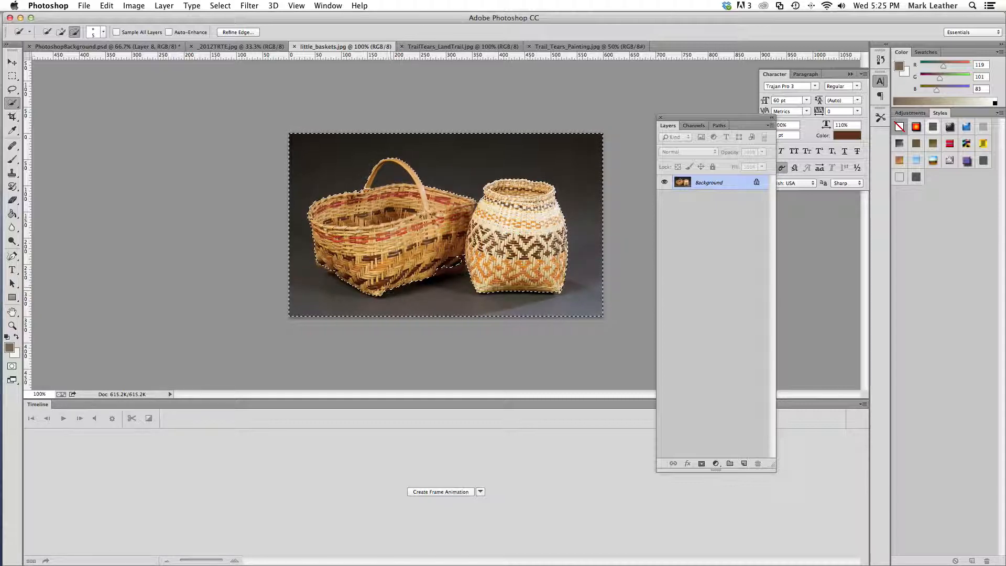
pyautogui.moveTo(457, 265); pyautogui.dragTo(461, 260)
pyautogui.click(296, 6)
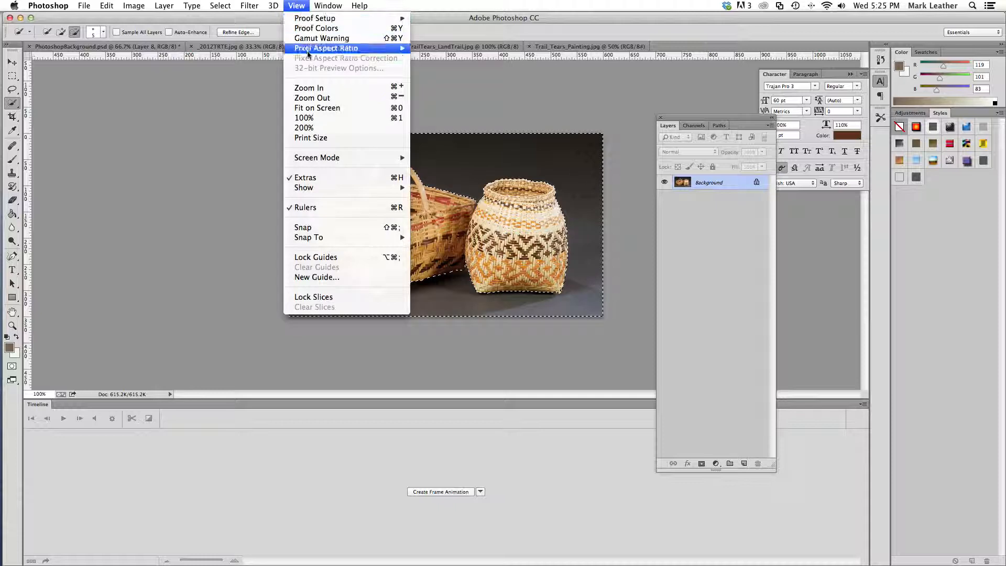
pyautogui.click(310, 88)
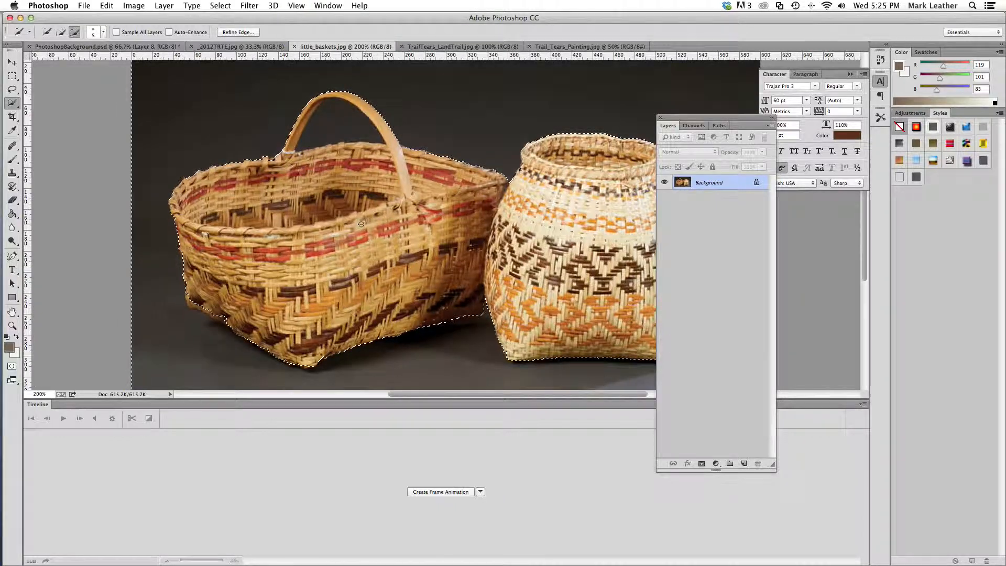
pyautogui.click(297, 6)
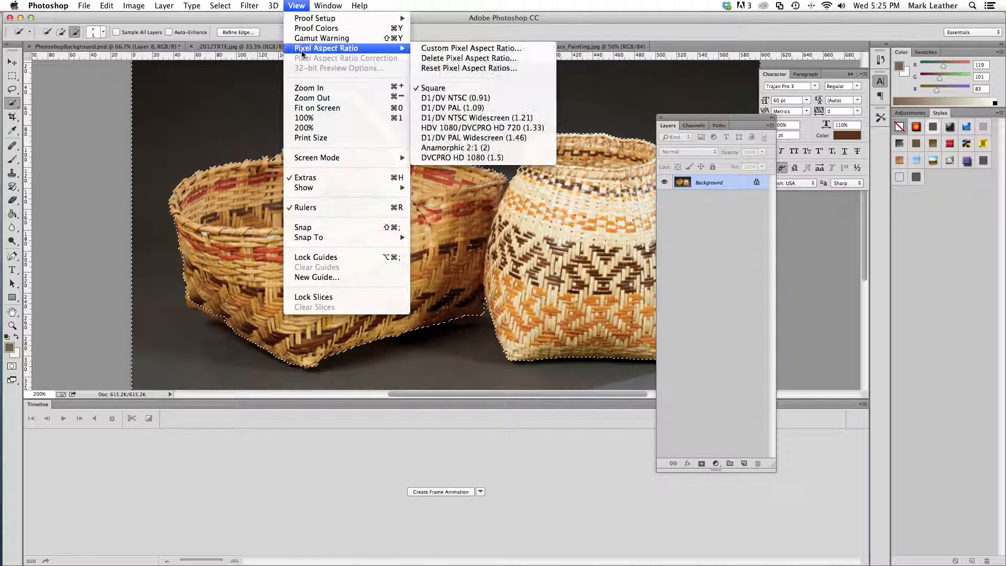
pyautogui.click(329, 99)
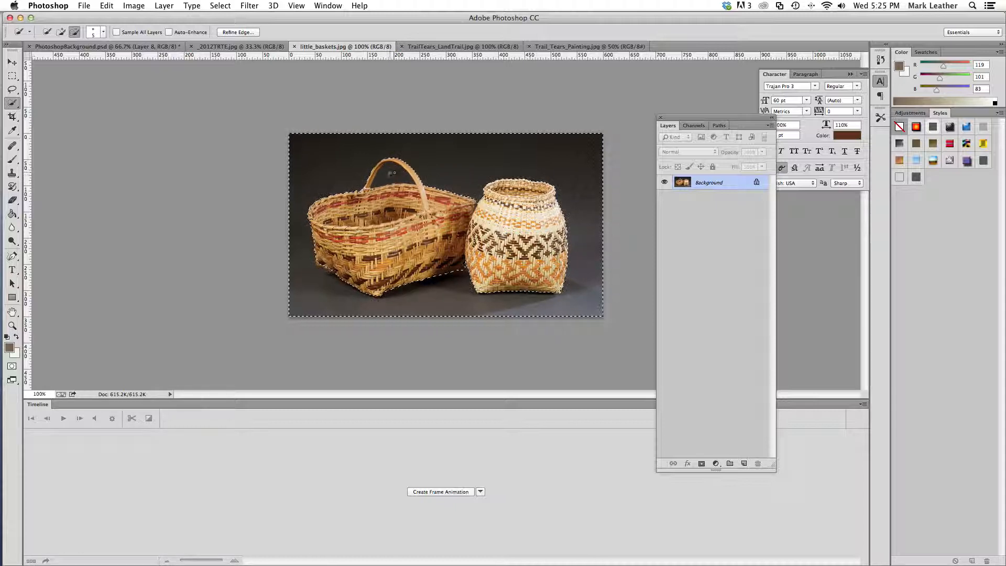
# Try adding the background inside the basket handle's opening to the selection, and undo it
pyautogui.click(61, 33)
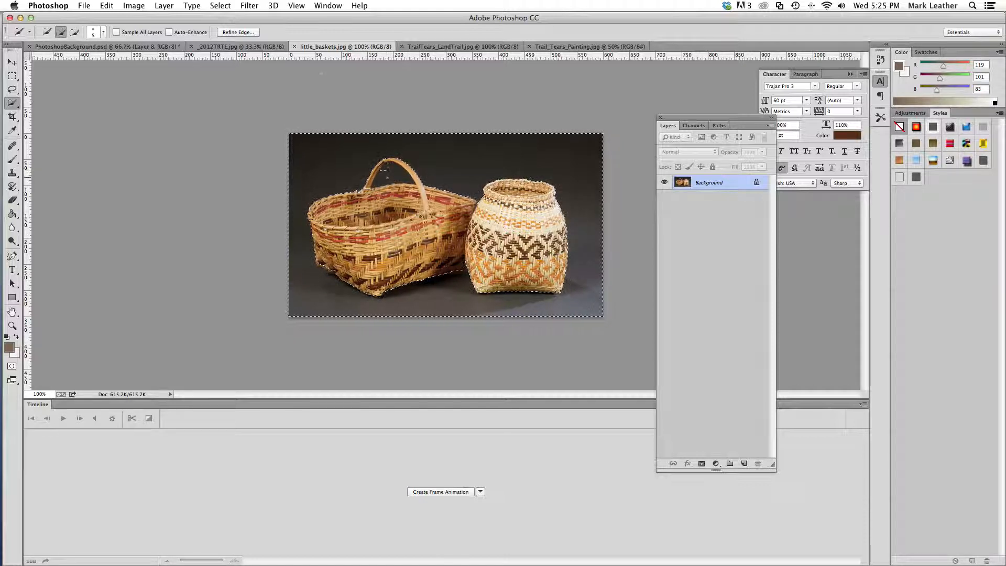
pyautogui.click(106, 5)
pyautogui.click(104, 28)
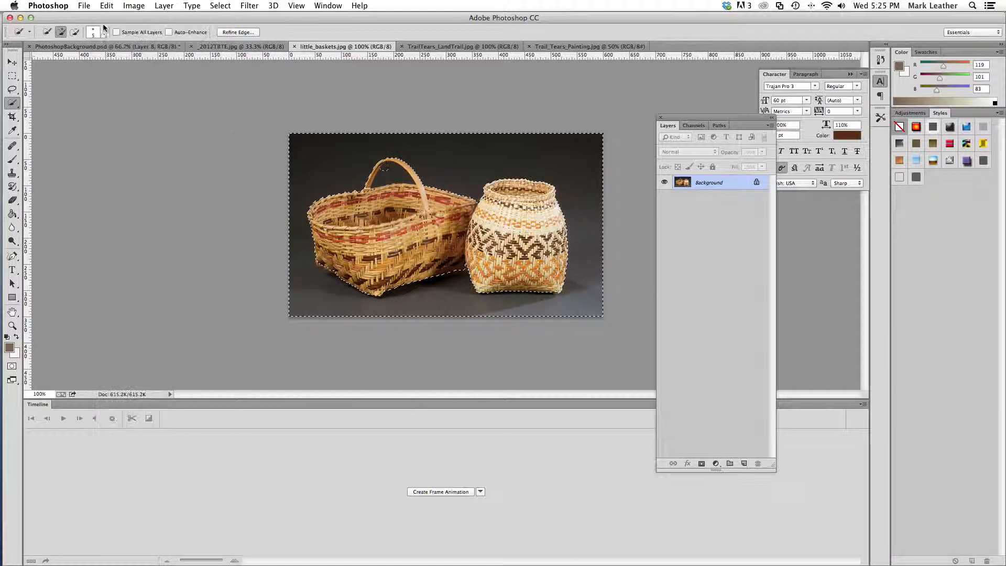
# Reduce the Quick Selection brush to 3 px and add background inside the handle's opening, stepping back from unwanted strokes
pyautogui.click(103, 32)
pyautogui.moveTo(49, 59); pyautogui.dragTo(47, 62)
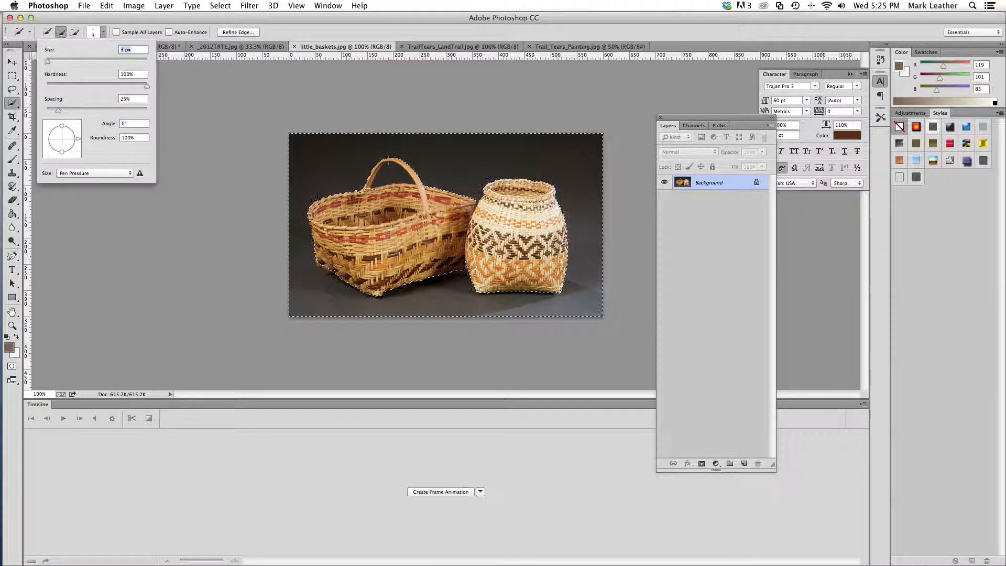
pyautogui.click(404, 175)
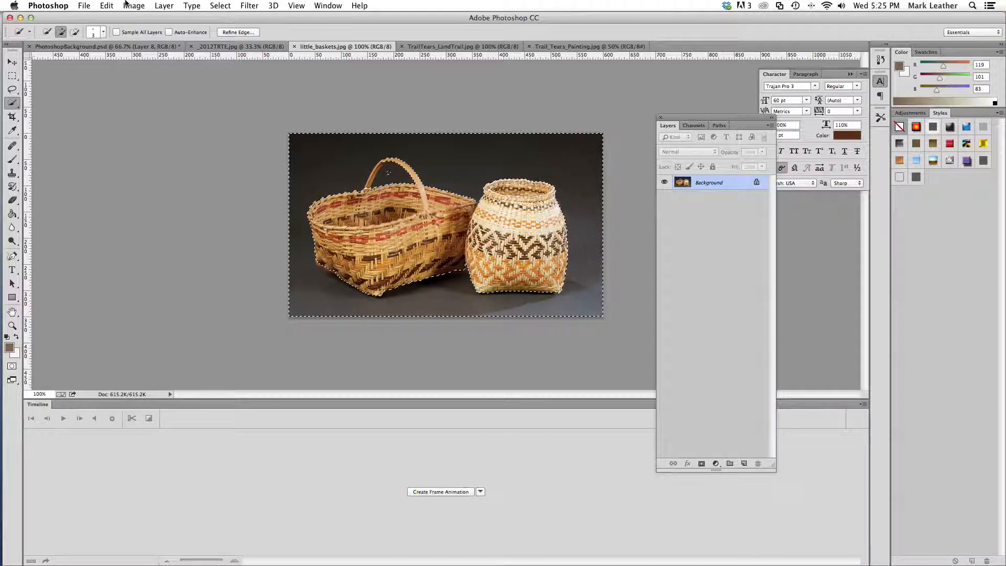
pyautogui.click(107, 5)
pyautogui.click(121, 38)
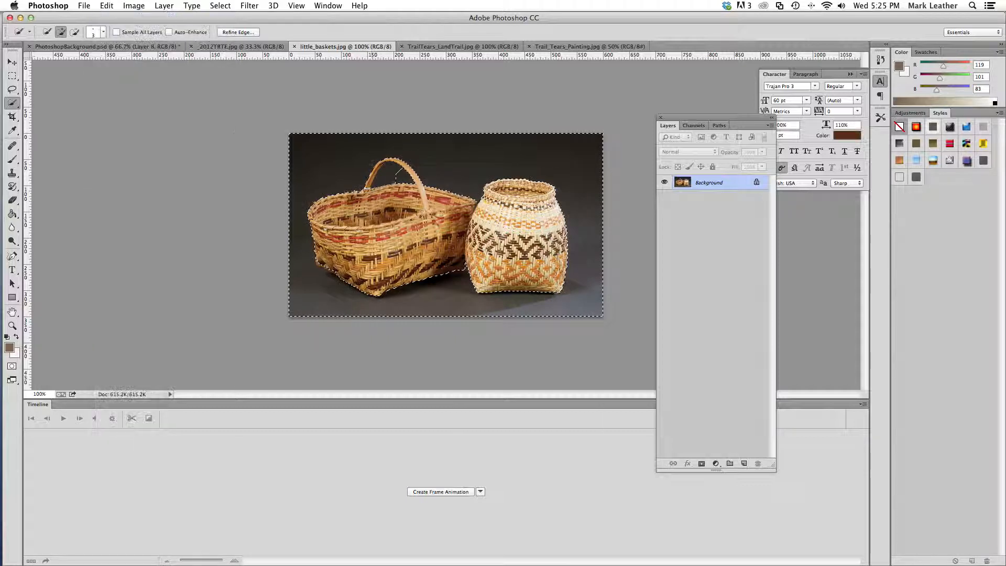
pyautogui.moveTo(390, 181); pyautogui.dragTo(396, 179)
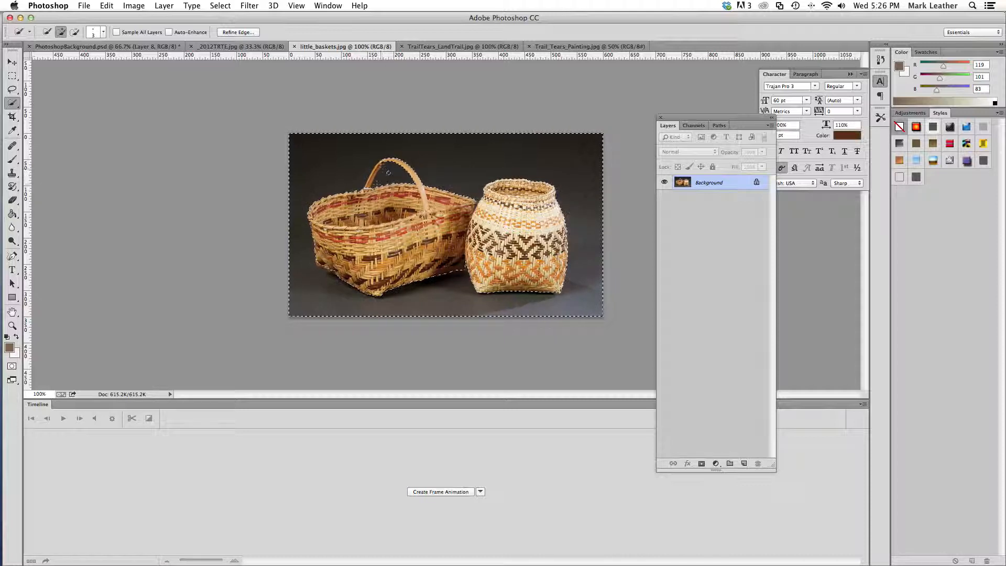
pyautogui.click(107, 6)
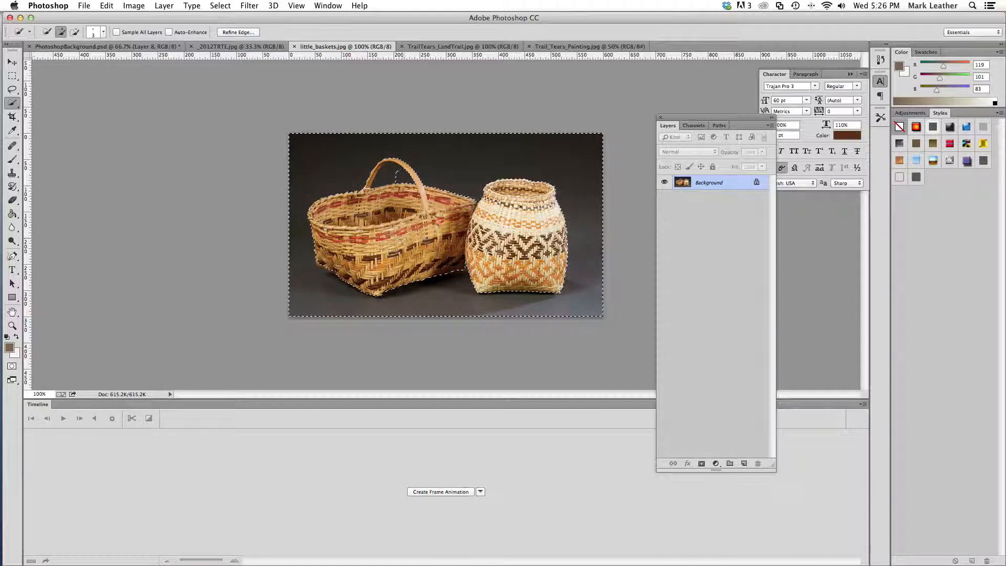
# Invert the selection to the baskets and refine its edge with Smooth 15, Feather 1.9 px and Shift Edge -31%
pyautogui.click(220, 6)
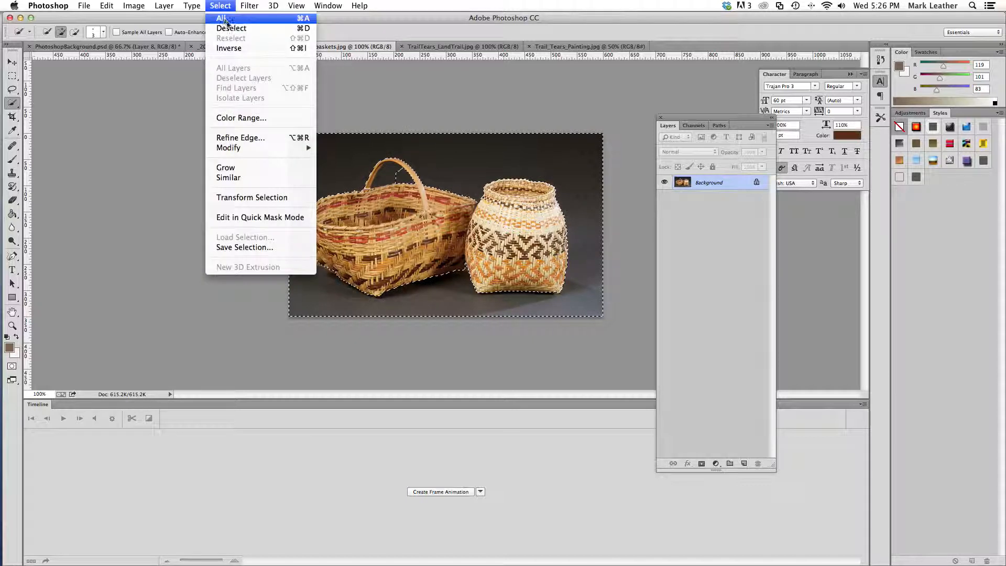
pyautogui.click(234, 47)
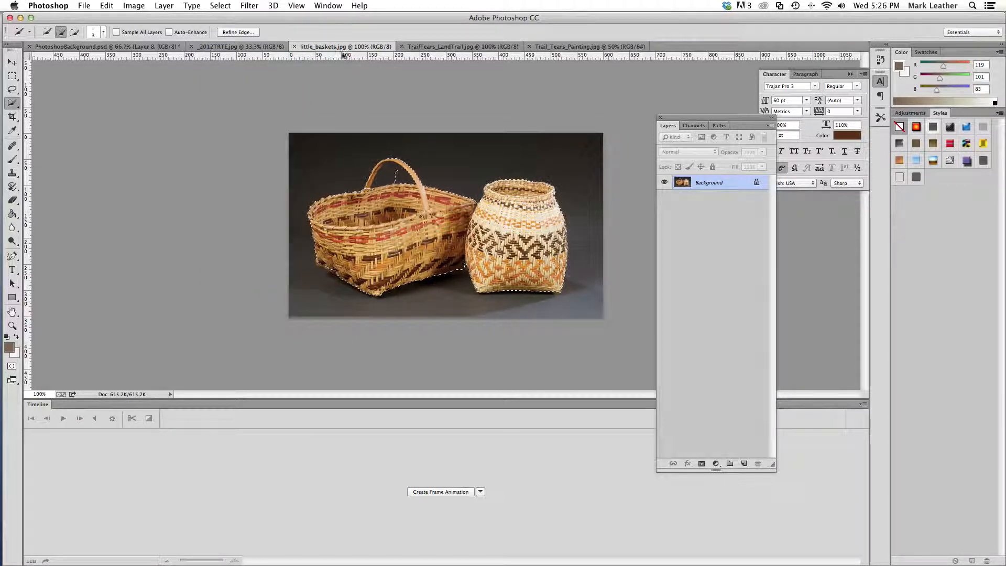
pyautogui.click(237, 31)
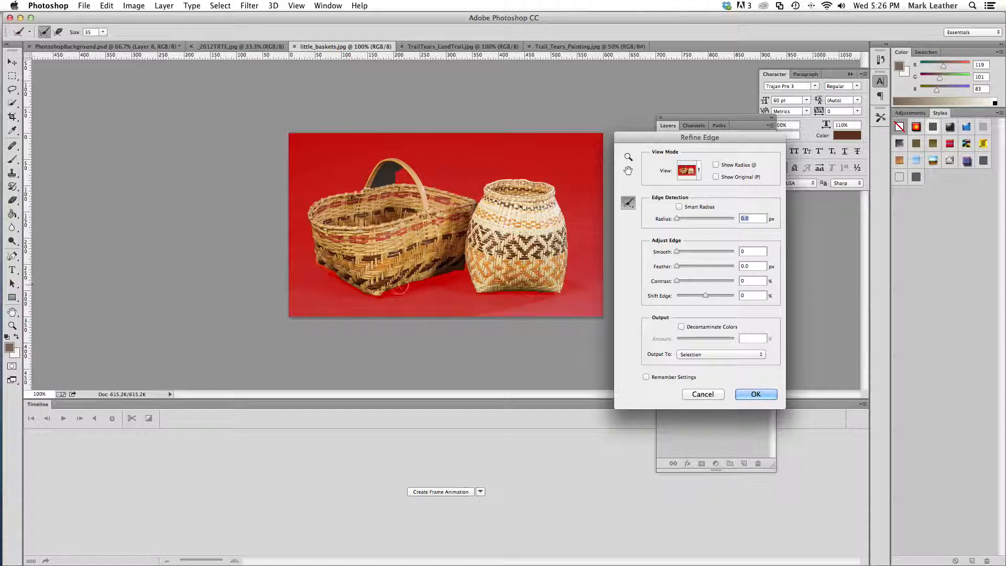
pyautogui.moveTo(675, 269); pyautogui.dragTo(683, 270)
pyautogui.click(683, 269)
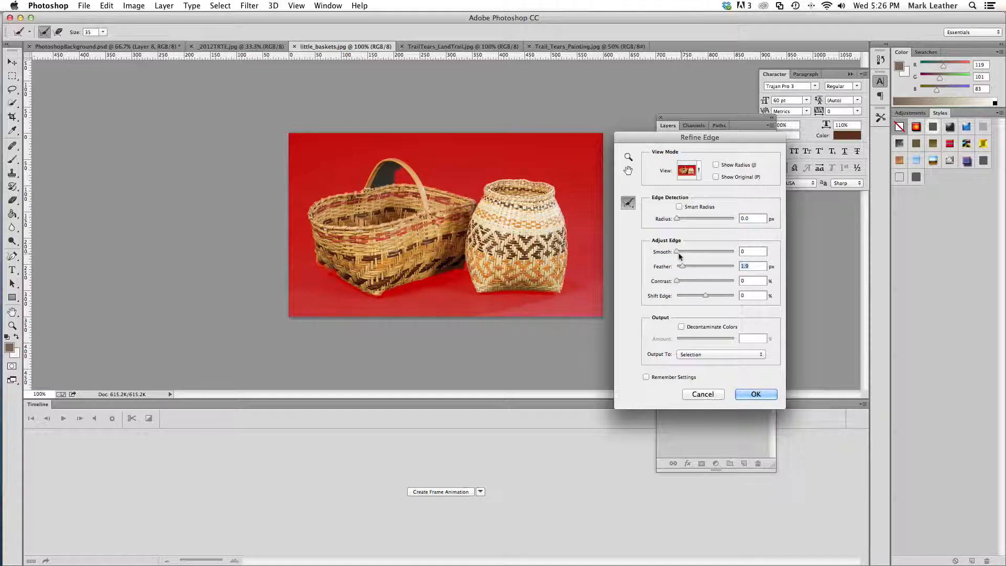
pyautogui.moveTo(676, 253); pyautogui.dragTo(685, 254)
pyautogui.moveTo(706, 296)
pyautogui.mouseDown()
pyautogui.moveTo(681, 297)
pyautogui.moveTo(697, 295)
pyautogui.mouseUp()
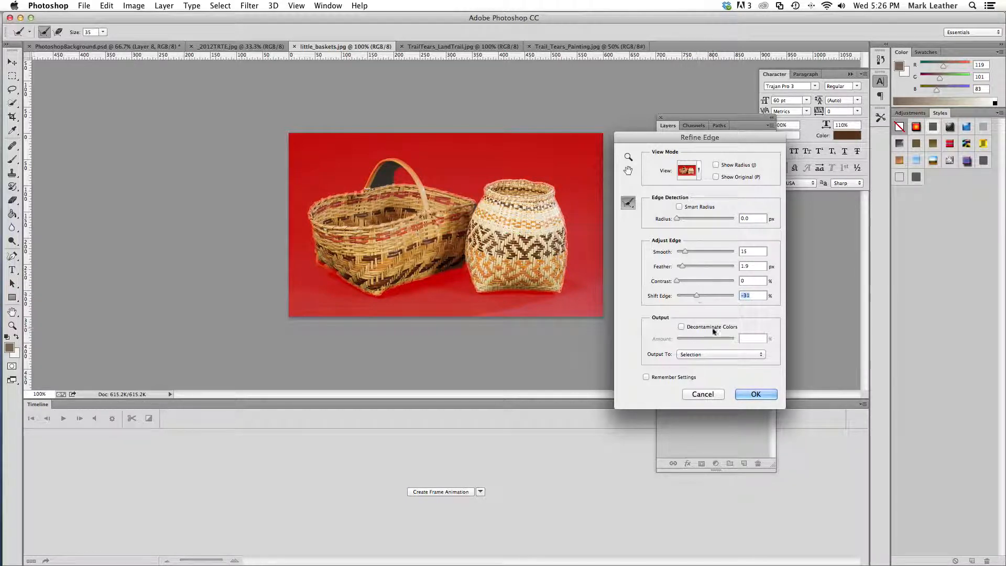
pyautogui.click(762, 394)
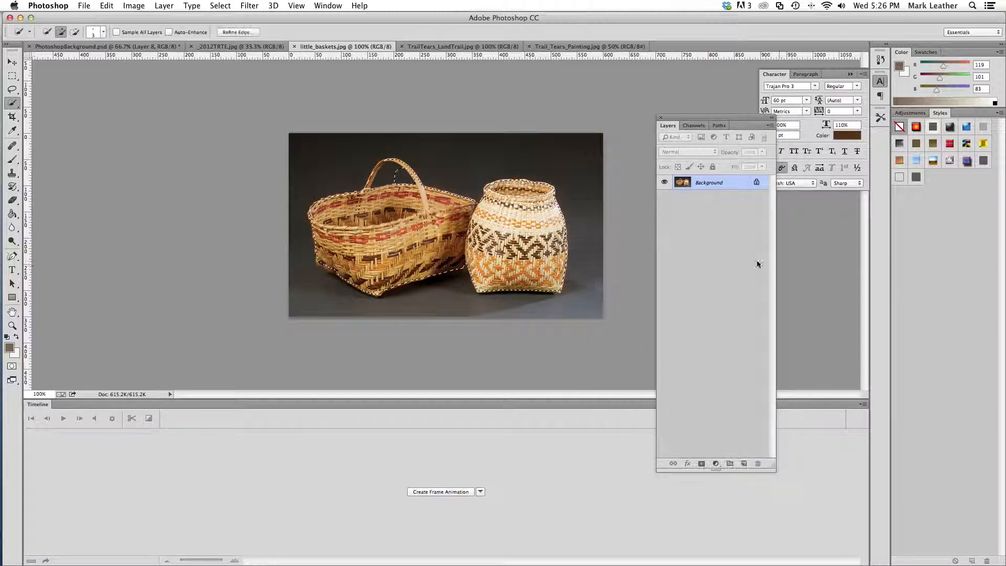
# Cut the selected baskets out of little_baskets.jpg and close that file without saving
pyautogui.click(107, 6)
pyautogui.click(122, 78)
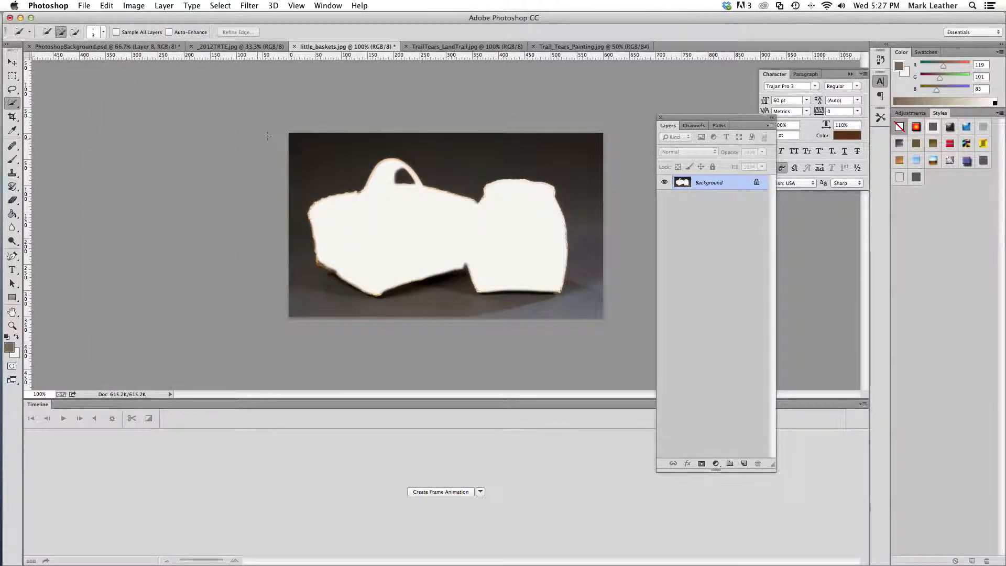
pyautogui.click(295, 47)
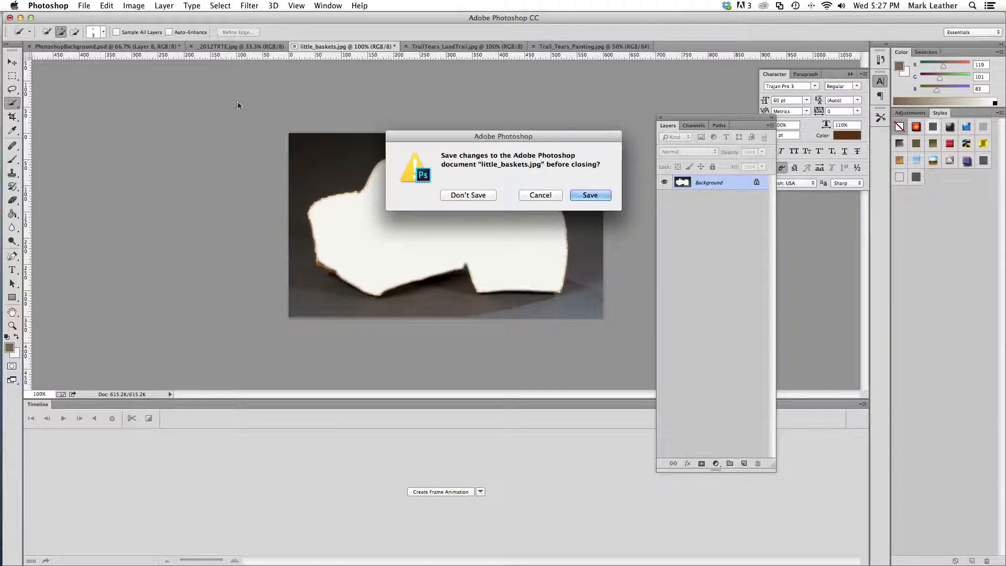
pyautogui.click(478, 196)
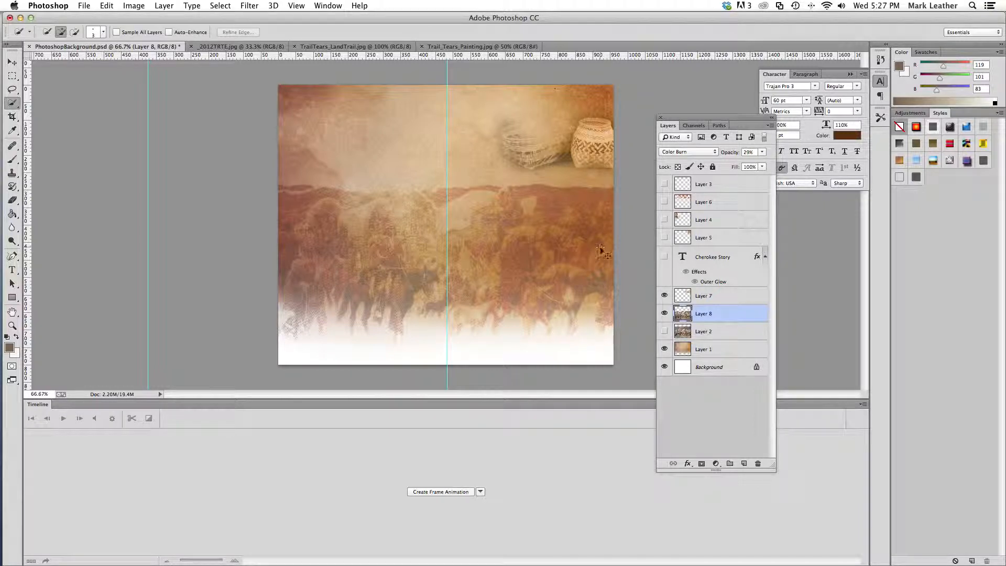
# Paste the baskets into PhotoshopBackground.psd and move them to the right over the painting
pyautogui.press('super+v')
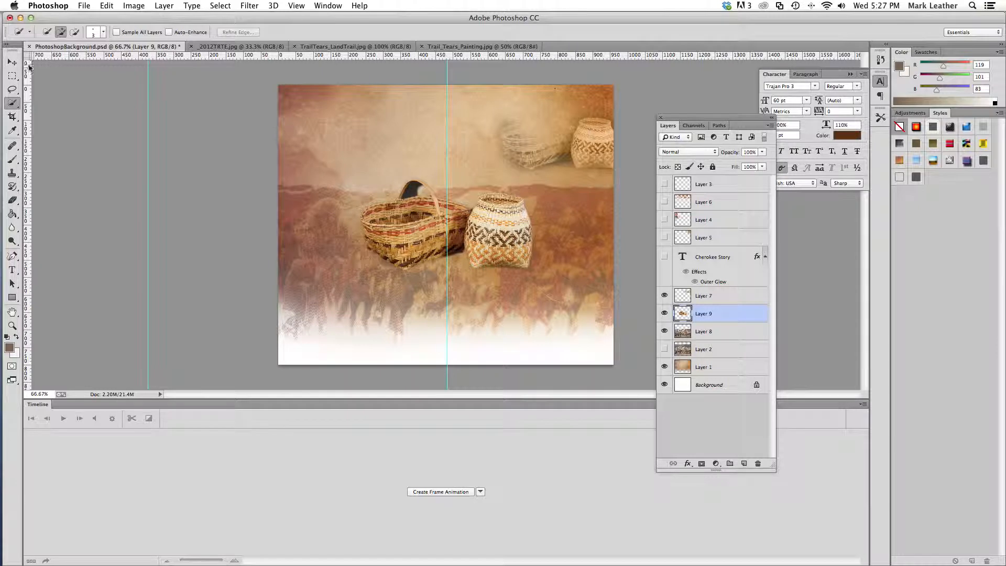
pyautogui.click(12, 62)
pyautogui.moveTo(474, 221); pyautogui.dragTo(565, 225)
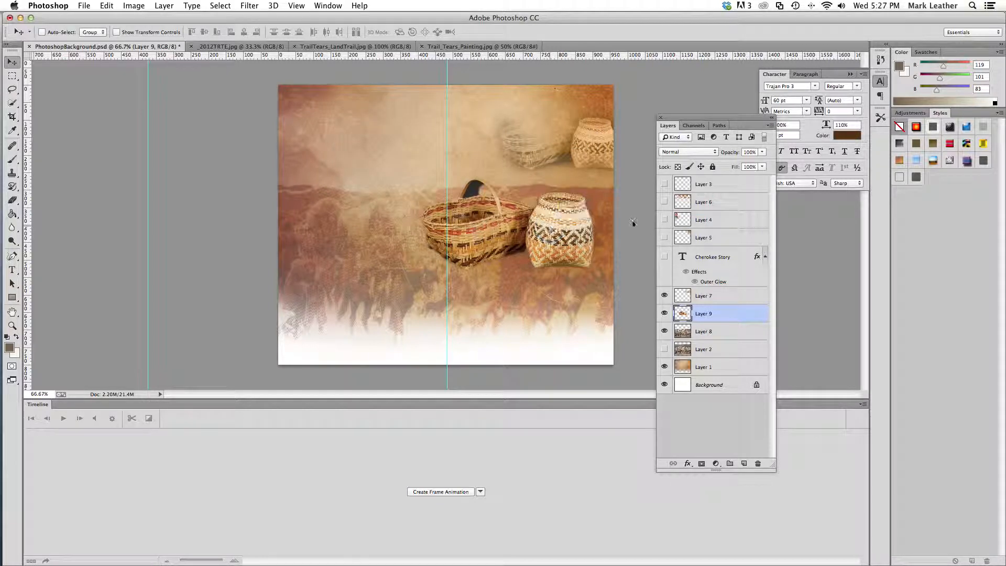
# Try the Darken and Overlay blend modes on the pasted baskets layer
pyautogui.click(716, 156)
pyautogui.click(708, 171)
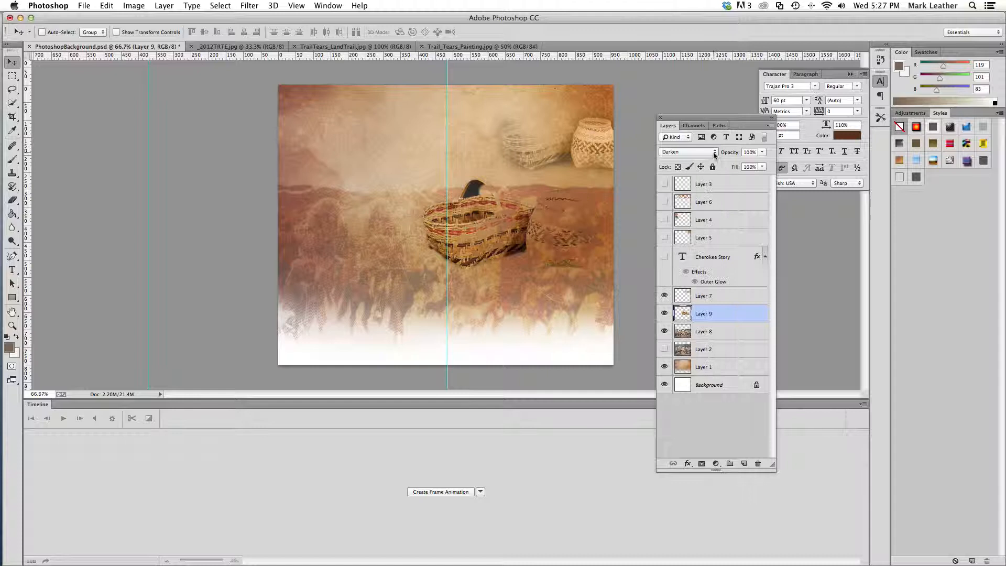
pyautogui.click(715, 155)
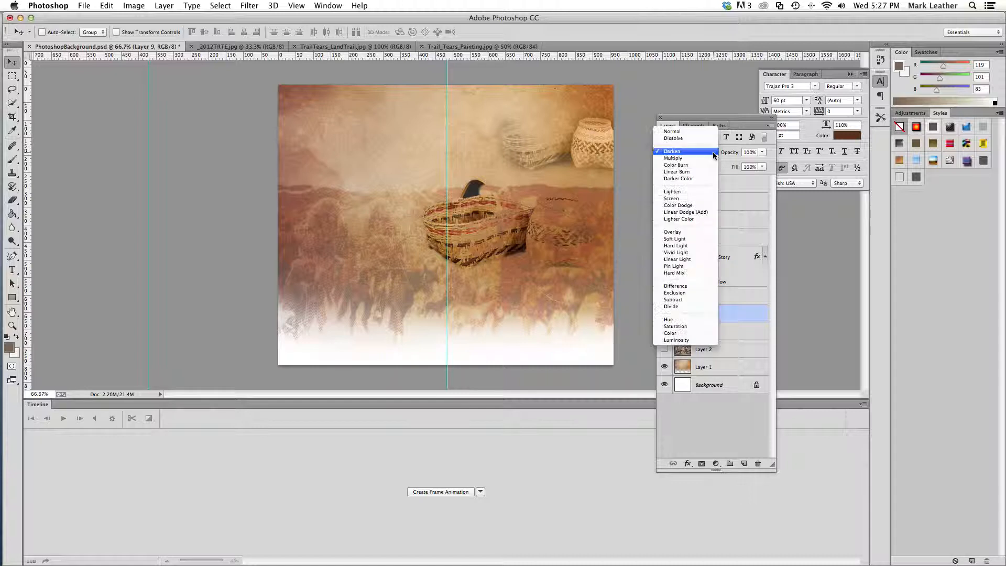
pyautogui.click(705, 237)
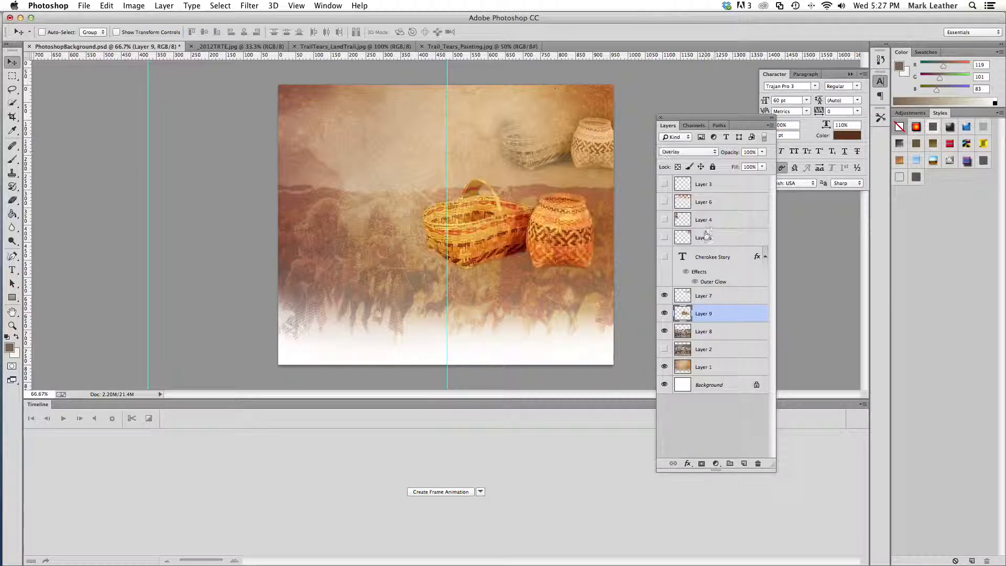
# Set the baskets layer to the Soft Light blend mode with 91% opacity
pyautogui.click(714, 154)
pyautogui.click(690, 159)
pyautogui.click(763, 153)
pyautogui.click(727, 163)
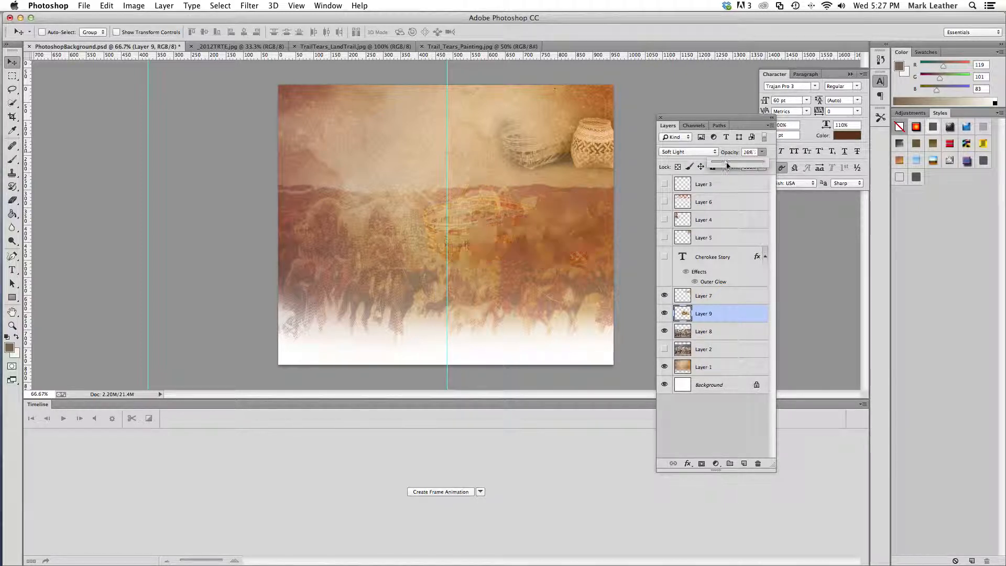
pyautogui.click(754, 164)
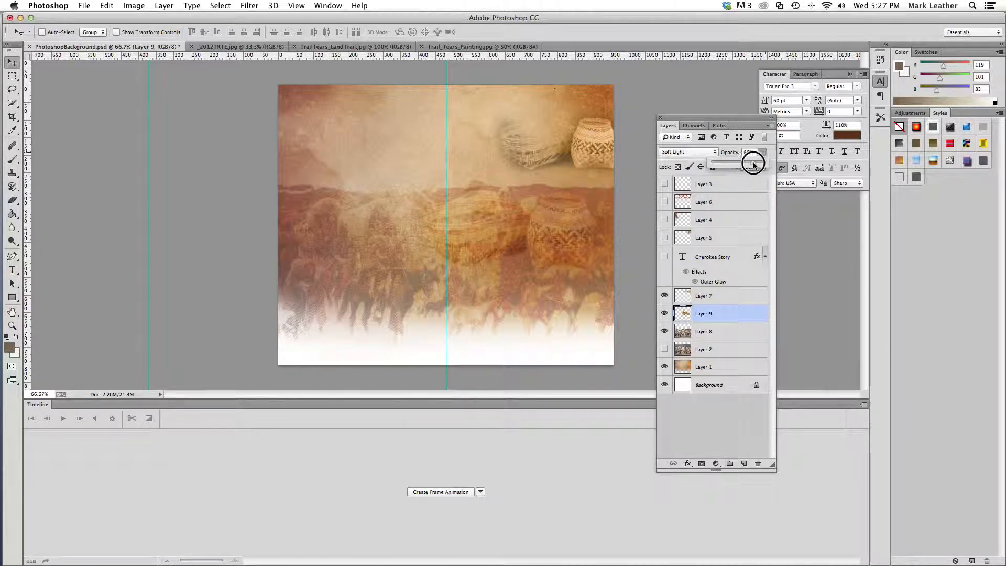
pyautogui.moveTo(754, 163); pyautogui.dragTo(760, 164)
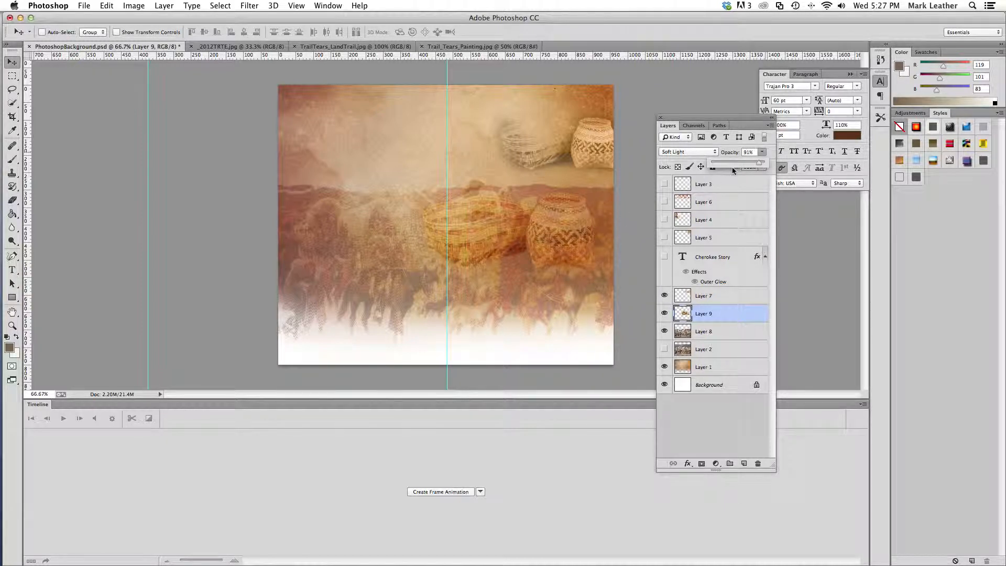
# Move the blended baskets up and left into the pale sky area above the painted figures
pyautogui.click(11, 62)
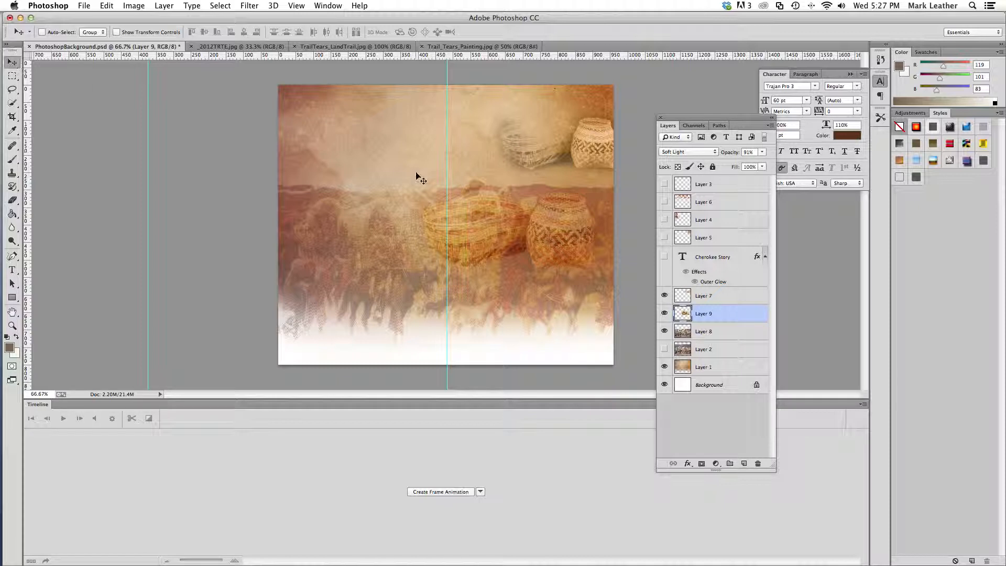
pyautogui.moveTo(530, 229); pyautogui.dragTo(448, 156)
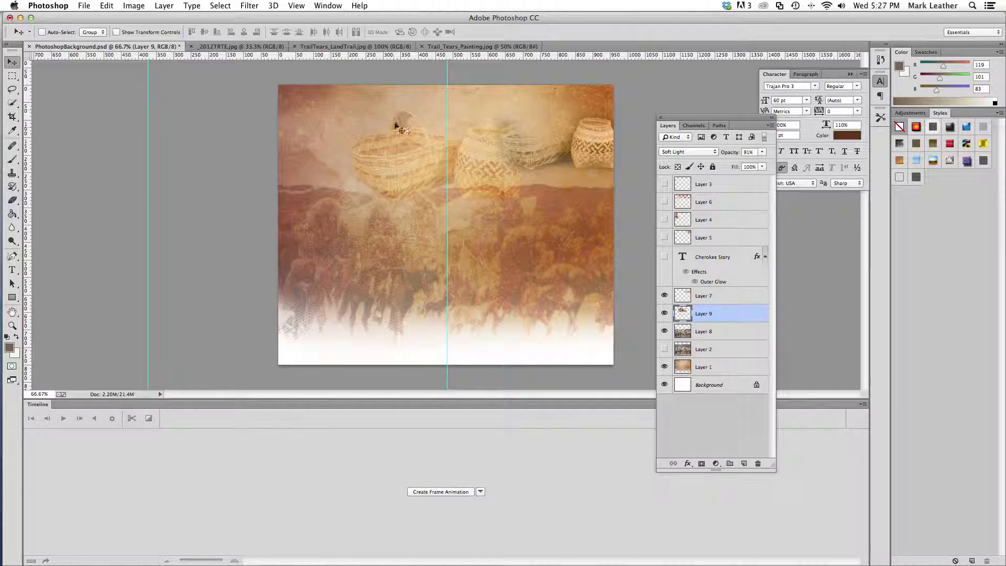
# Erase the dark area inside the large basket's handle on Layer 9 with a soft 17 px Eraser
pyautogui.click(18, 205)
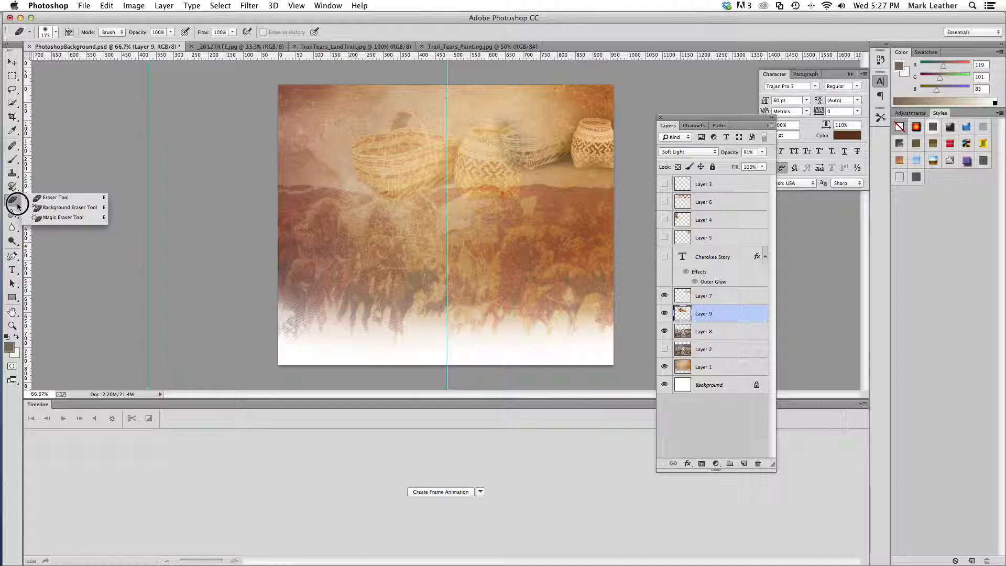
pyautogui.click(51, 198)
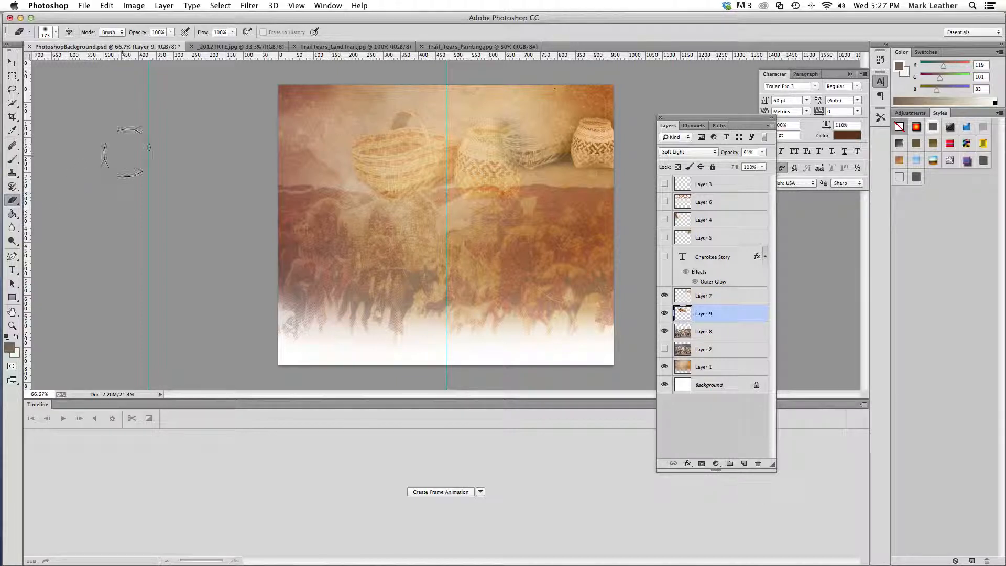
pyautogui.click(56, 32)
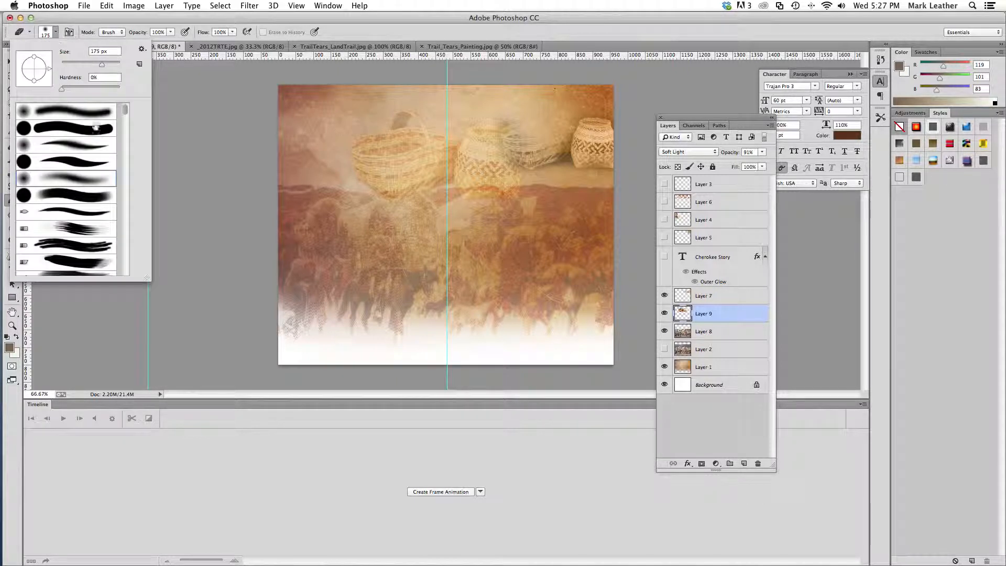
pyautogui.moveTo(83, 66); pyautogui.dragTo(66, 65)
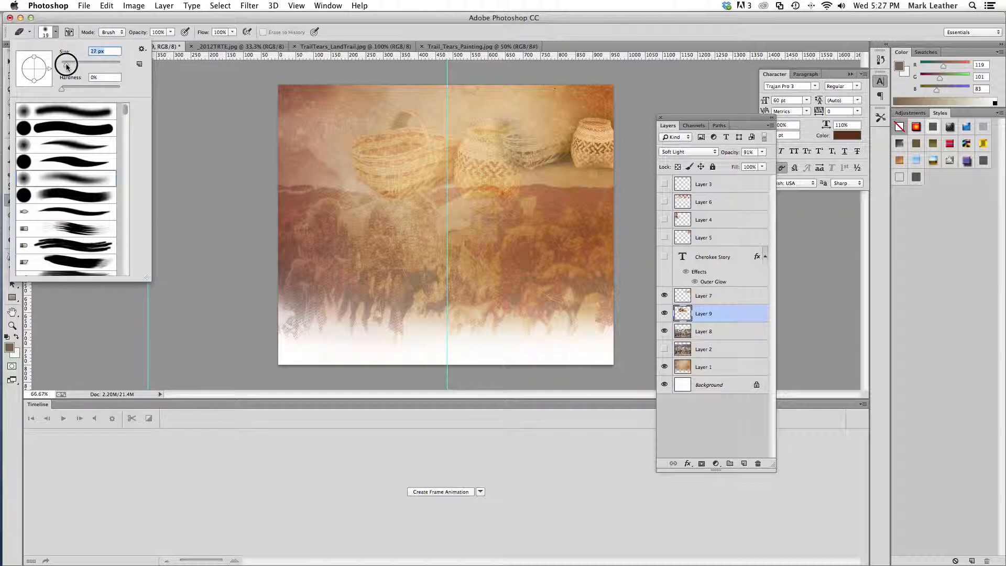
pyautogui.click(407, 121)
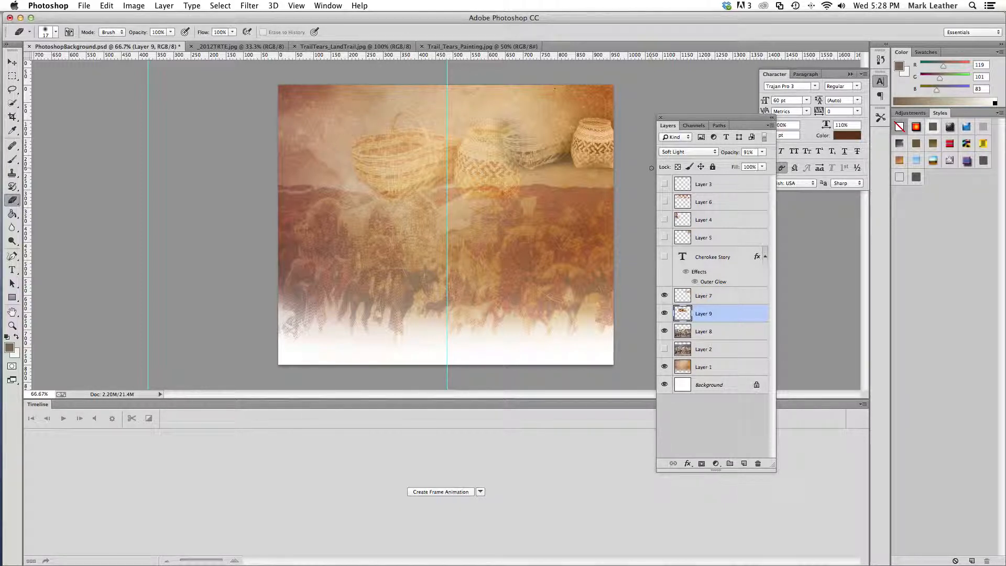
# Fade the pasted baskets on Layer 9 into the painting with a 139 px Eraser at 42% opacity
pyautogui.moveTo(16, 204); pyautogui.dragTo(40, 199)
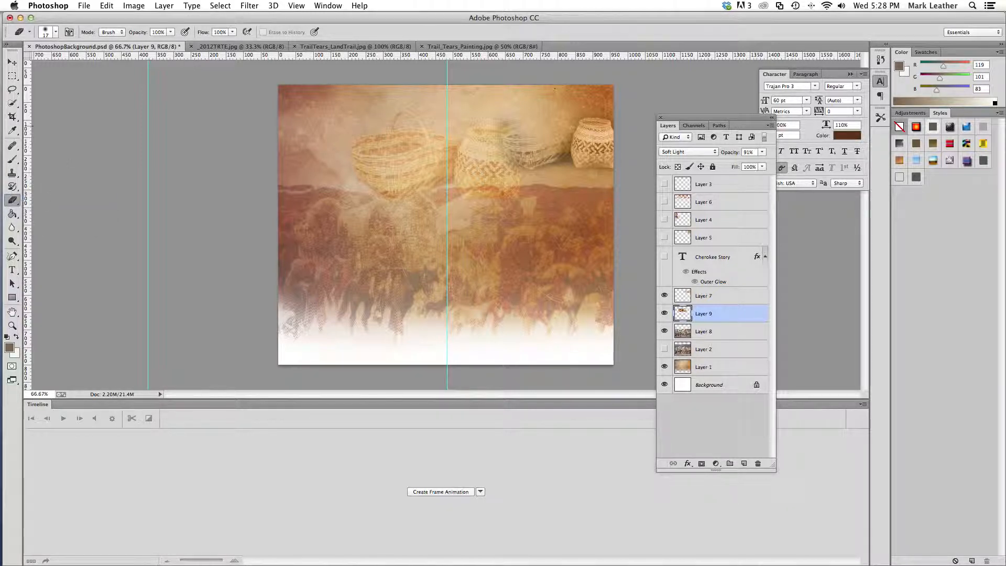
pyautogui.click(55, 32)
pyautogui.moveTo(73, 64); pyautogui.dragTo(97, 64)
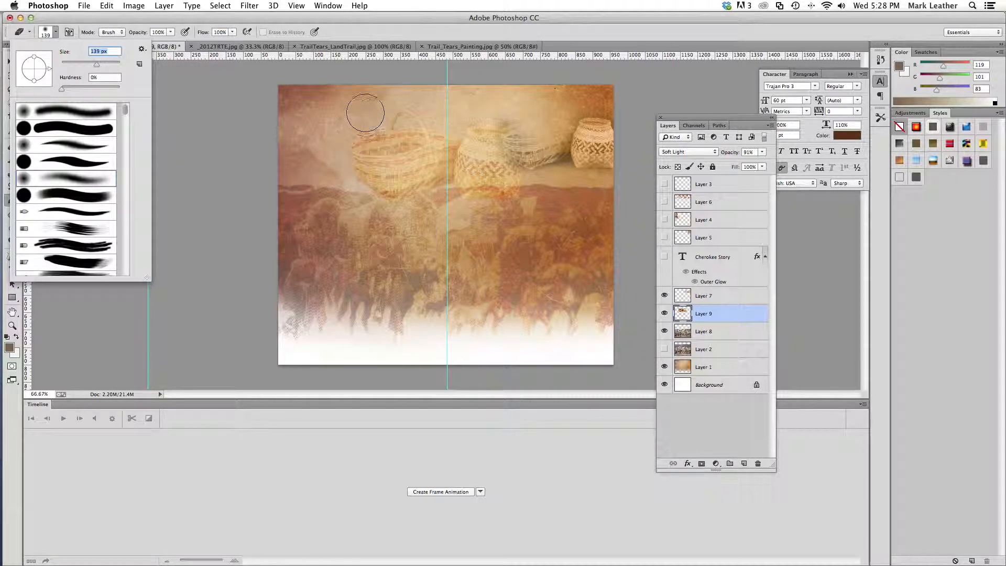
pyautogui.click(171, 32)
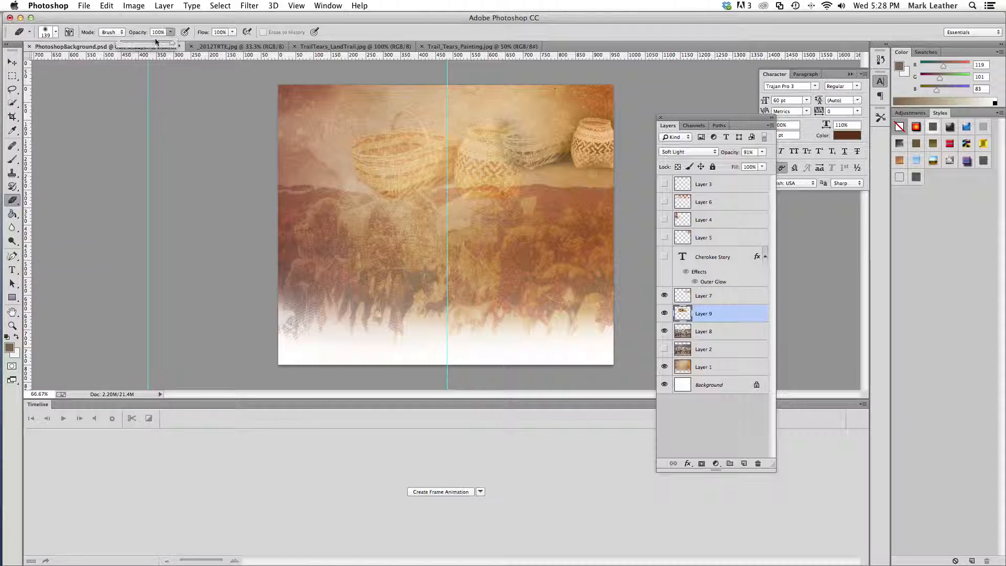
pyautogui.click(142, 43)
pyautogui.moveTo(423, 149)
pyautogui.mouseDown()
pyautogui.moveTo(353, 123)
pyautogui.moveTo(344, 164)
pyautogui.moveTo(386, 187)
pyautogui.moveTo(394, 90)
pyautogui.moveTo(362, 131)
pyautogui.moveTo(386, 180)
pyautogui.moveTo(456, 197)
pyautogui.moveTo(423, 113)
pyautogui.moveTo(367, 127)
pyautogui.mouseUp()
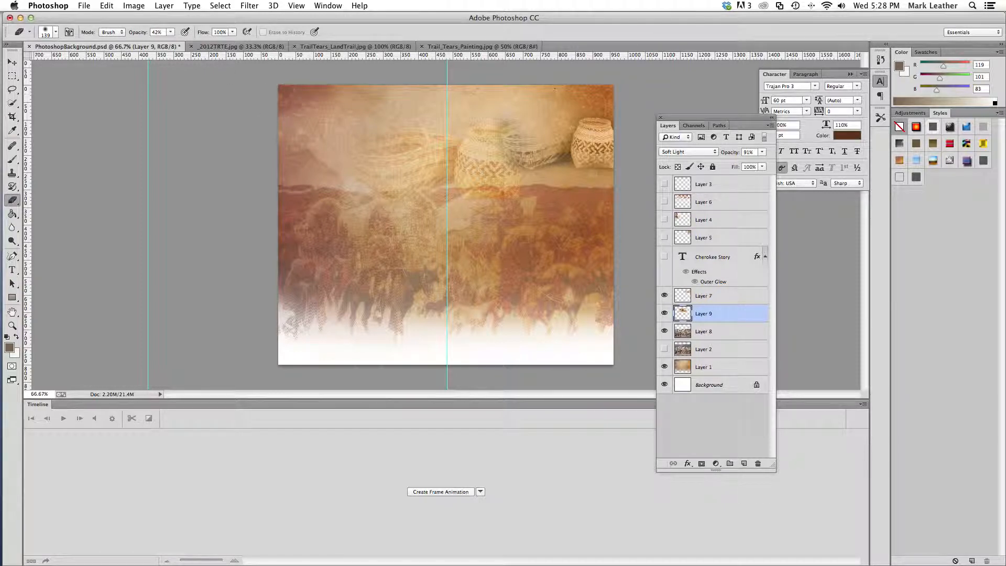
pyautogui.moveTo(361, 142)
pyautogui.mouseDown()
pyautogui.moveTo(331, 155)
pyautogui.moveTo(367, 211)
pyautogui.moveTo(402, 219)
pyautogui.moveTo(425, 216)
pyautogui.moveTo(378, 209)
pyautogui.moveTo(557, 208)
pyautogui.moveTo(524, 204)
pyautogui.mouseUp()
pyautogui.moveTo(524, 205)
pyautogui.mouseDown()
pyautogui.moveTo(494, 154)
pyautogui.moveTo(531, 193)
pyautogui.moveTo(527, 181)
pyautogui.moveTo(514, 205)
pyautogui.moveTo(458, 206)
pyautogui.moveTo(514, 209)
pyautogui.moveTo(441, 208)
pyautogui.moveTo(487, 214)
pyautogui.mouseUp()
# Show the dreamcatcher on Layer 5 above the blended baskets
pyautogui.click(667, 240)
pyautogui.click(669, 238)
pyautogui.click(665, 237)
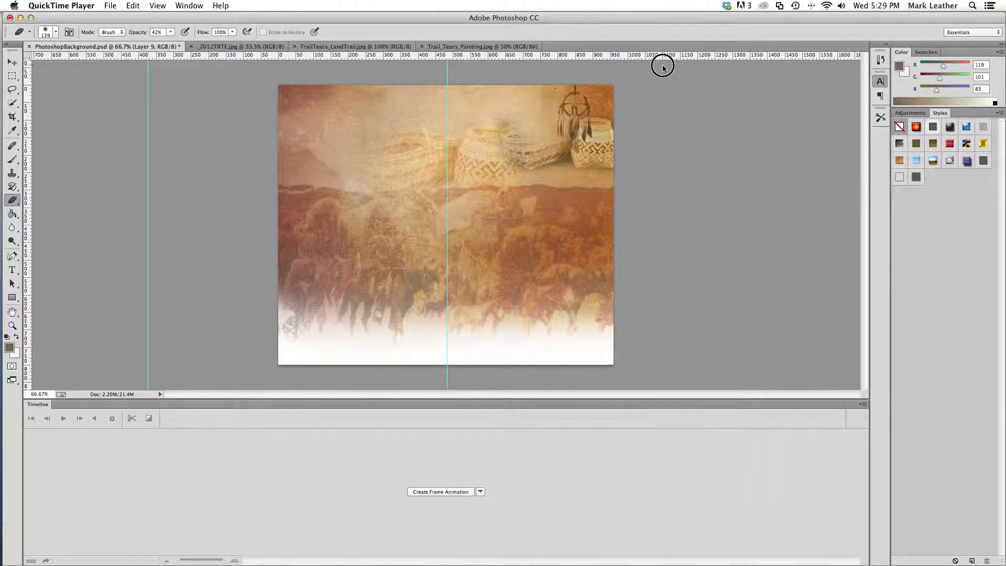
pyautogui.click(497, 192)
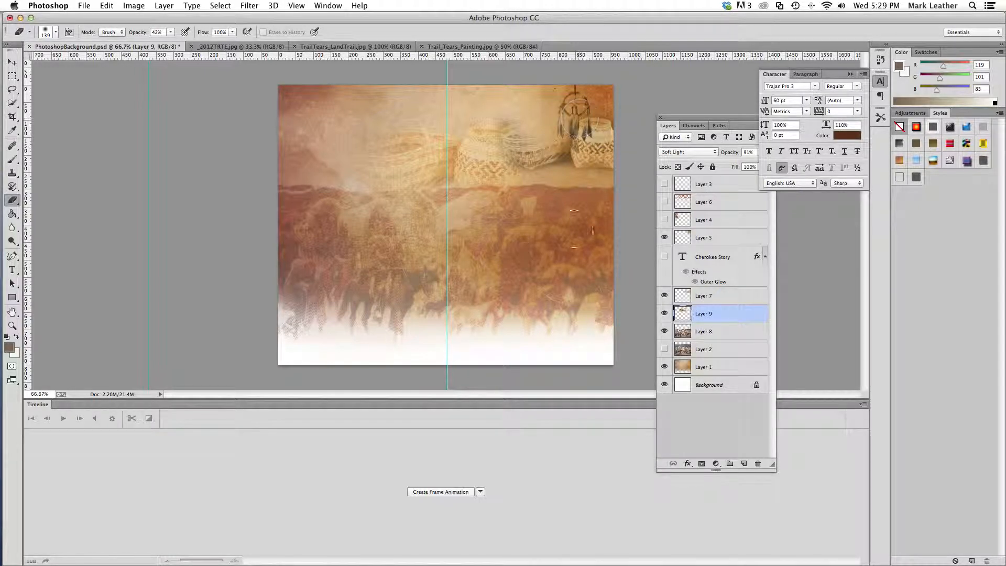
pyautogui.click(84, 6)
pyautogui.click(90, 30)
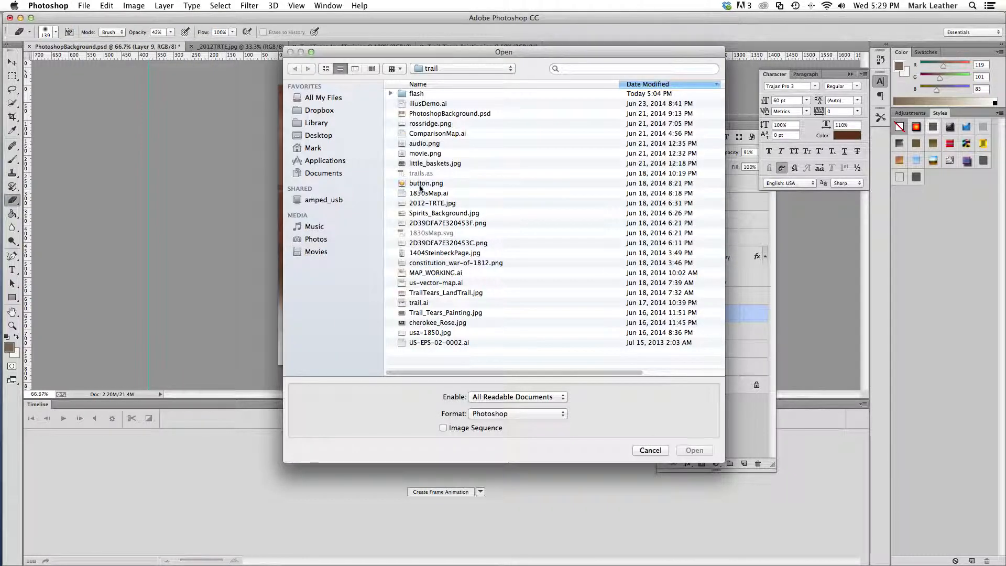
pyautogui.click(438, 215)
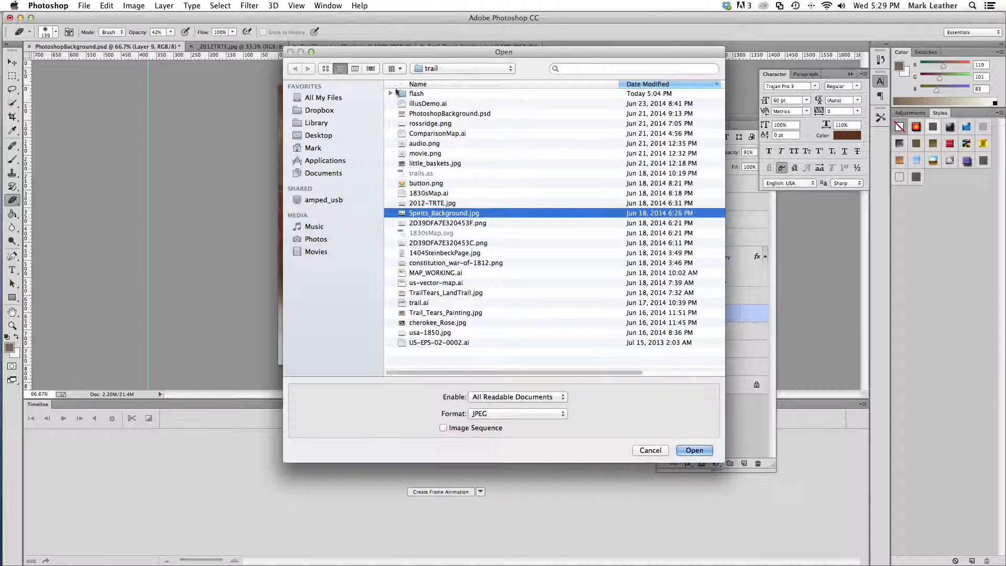
pyautogui.click(390, 94)
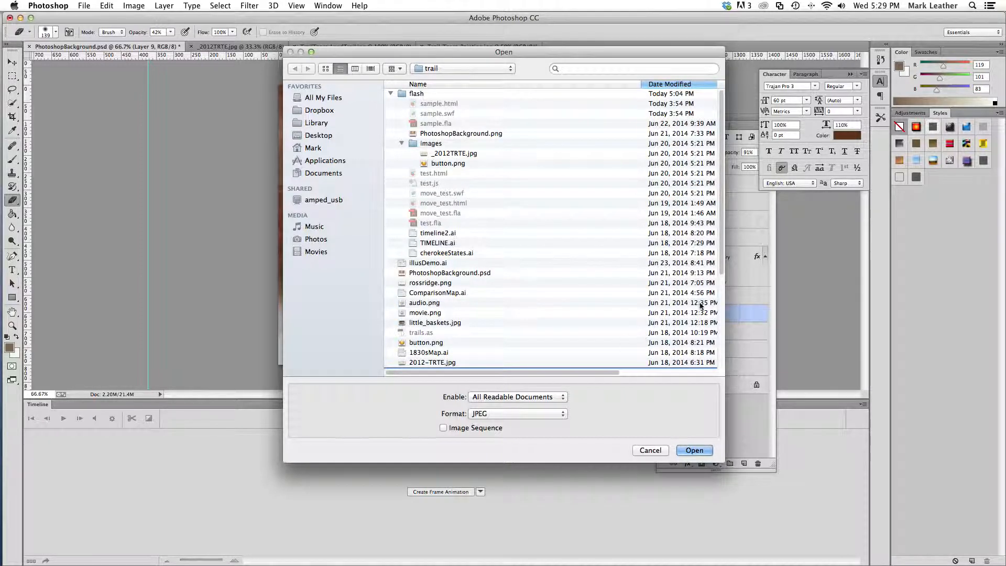
pyautogui.moveTo(722, 257); pyautogui.dragTo(720, 300)
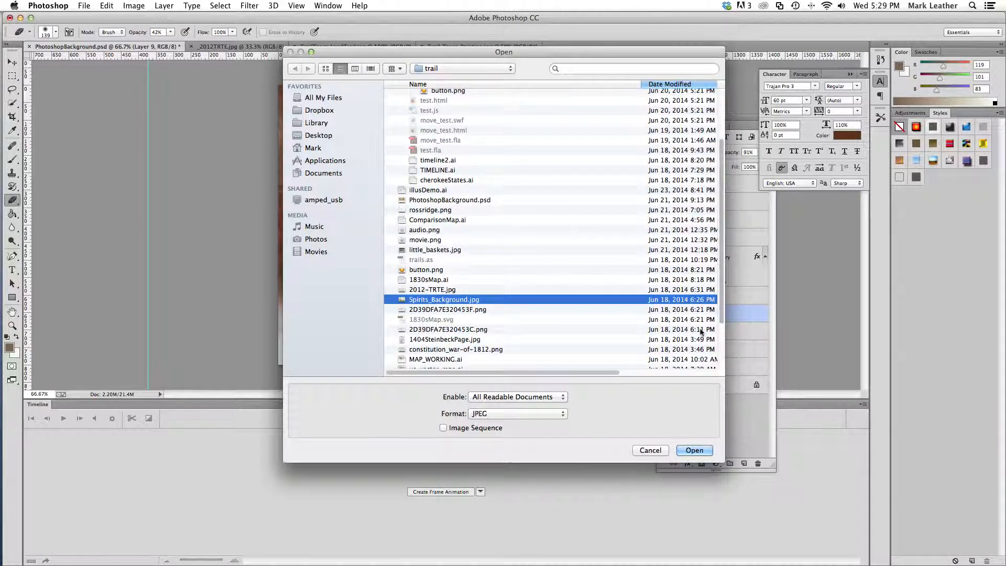
pyautogui.click(650, 451)
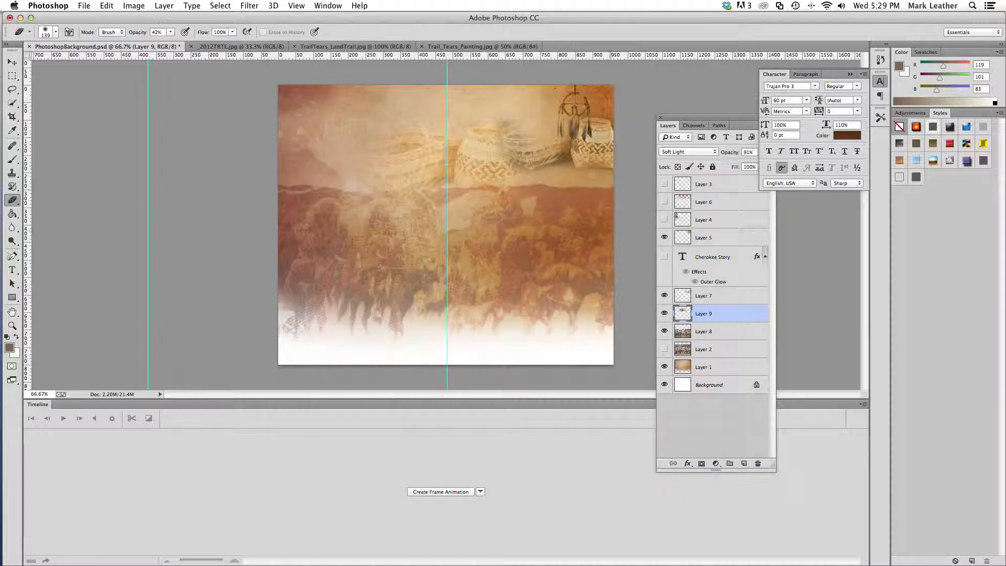
# Hide Layers 7, 8 and 9 so the dreamcatcher stands alone over the textured background
pyautogui.click(664, 313)
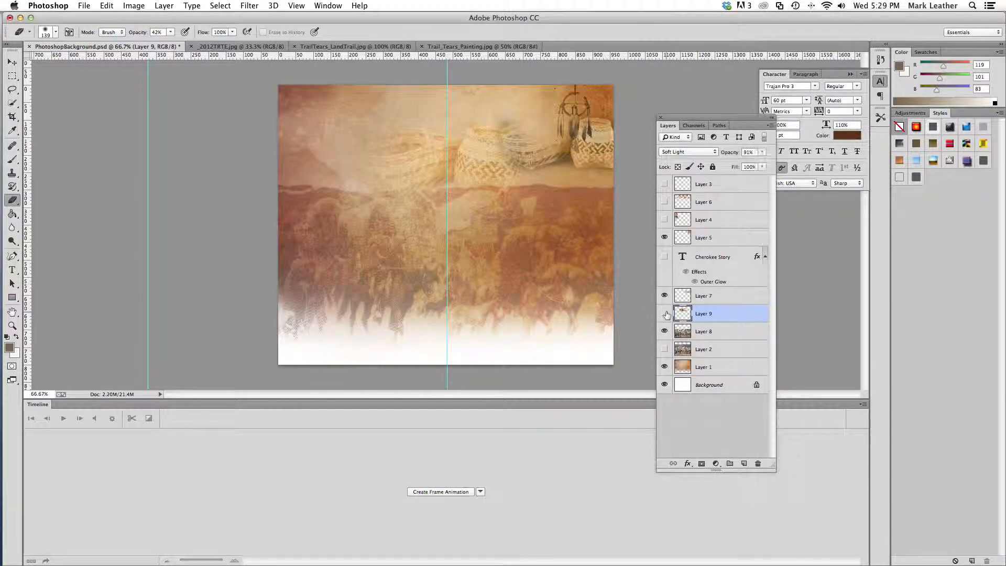
pyautogui.click(664, 331)
pyautogui.click(664, 237)
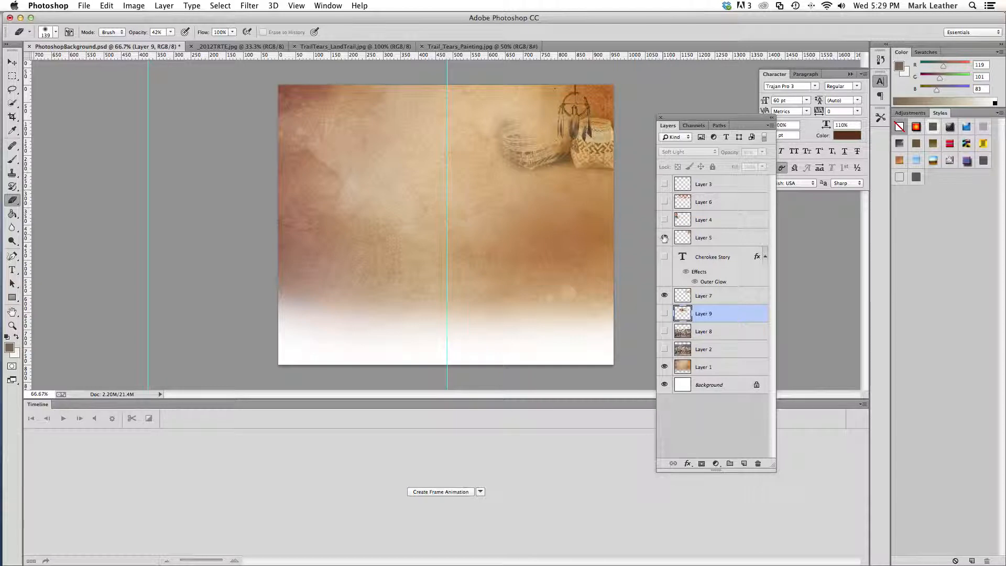
pyautogui.click(664, 297)
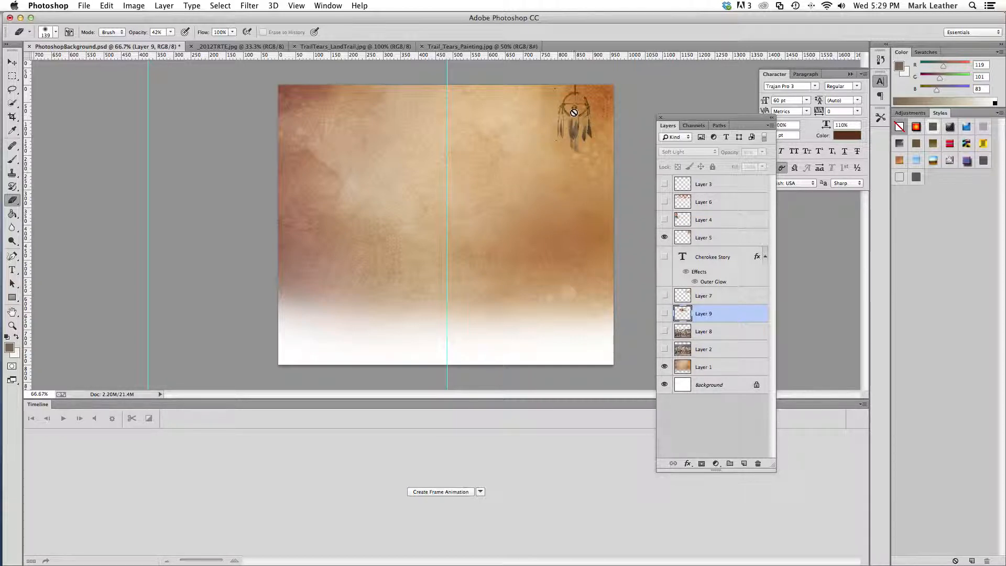
# Select Layer 5 and move the dreamcatcher slightly right and up toward the canvas corner
pyautogui.click(12, 61)
pyautogui.moveTo(578, 129)
pyautogui.mouseDown()
pyautogui.moveTo(573, 147)
pyautogui.moveTo(579, 141)
pyautogui.mouseUp()
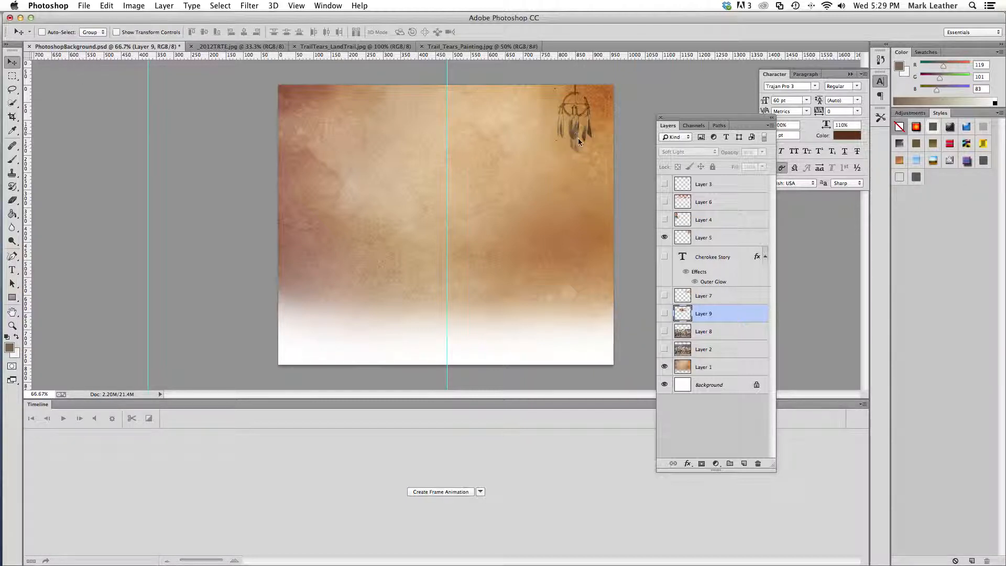
pyautogui.click(665, 297)
pyautogui.click(665, 296)
pyautogui.click(699, 239)
pyautogui.moveTo(580, 148)
pyautogui.mouseDown()
pyautogui.moveTo(543, 173)
pyautogui.moveTo(490, 150)
pyautogui.moveTo(419, 154)
pyautogui.moveTo(591, 140)
pyautogui.mouseUp()
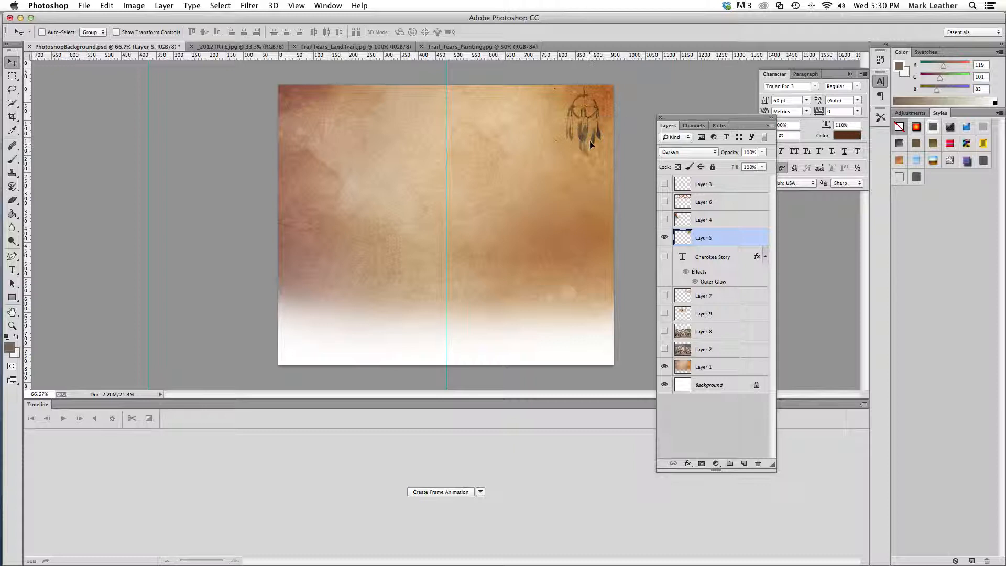
# Check the dreamcatcher layer's blend mode and brush the Eraser along the dreamcatcher's left side
pyautogui.click(674, 152)
pyautogui.click(674, 152)
pyautogui.click(12, 200)
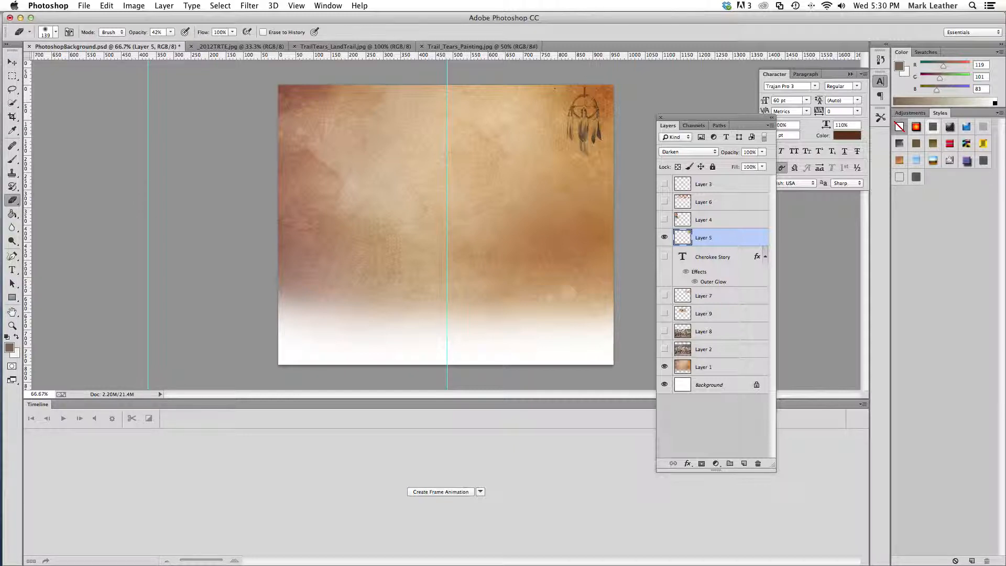
pyautogui.moveTo(566, 99)
pyautogui.mouseDown()
pyautogui.moveTo(576, 134)
pyautogui.moveTo(563, 152)
pyautogui.moveTo(556, 126)
pyautogui.mouseUp()
pyautogui.click(12, 76)
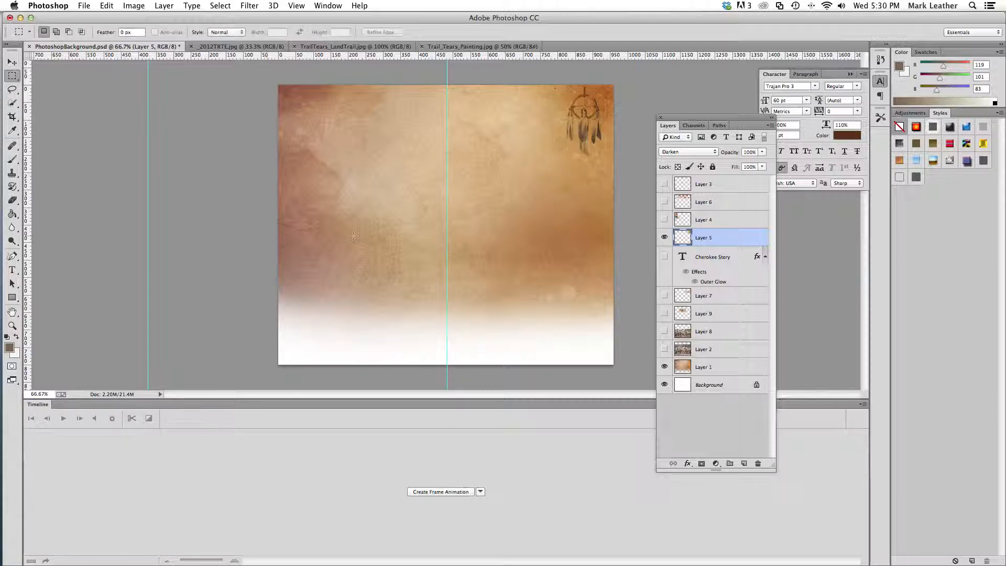
# Isolate the portrait on Layer 4 by showing it and hiding Layer 5, Layer 1 and the Background
pyautogui.click(665, 219)
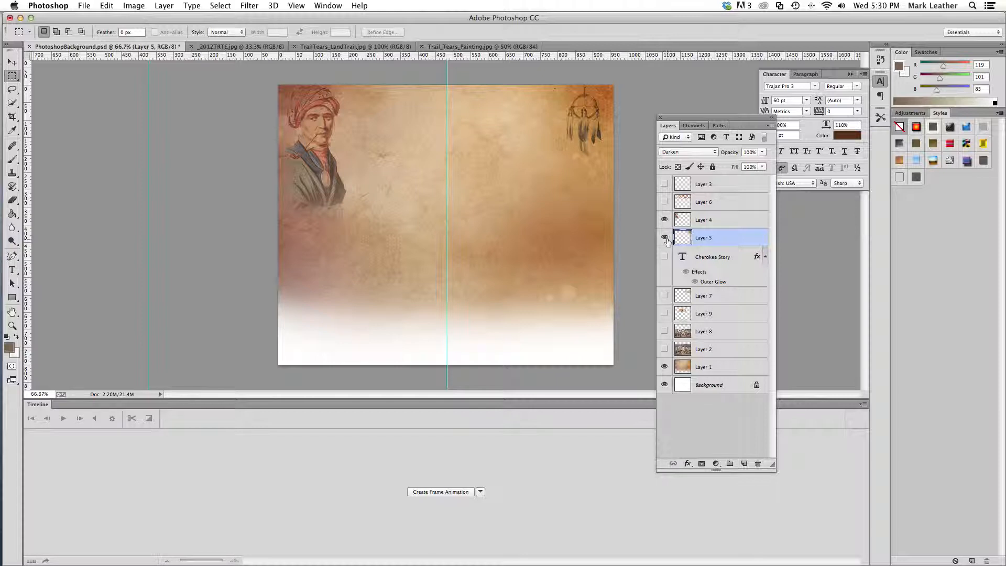
pyautogui.click(665, 237)
pyautogui.click(664, 367)
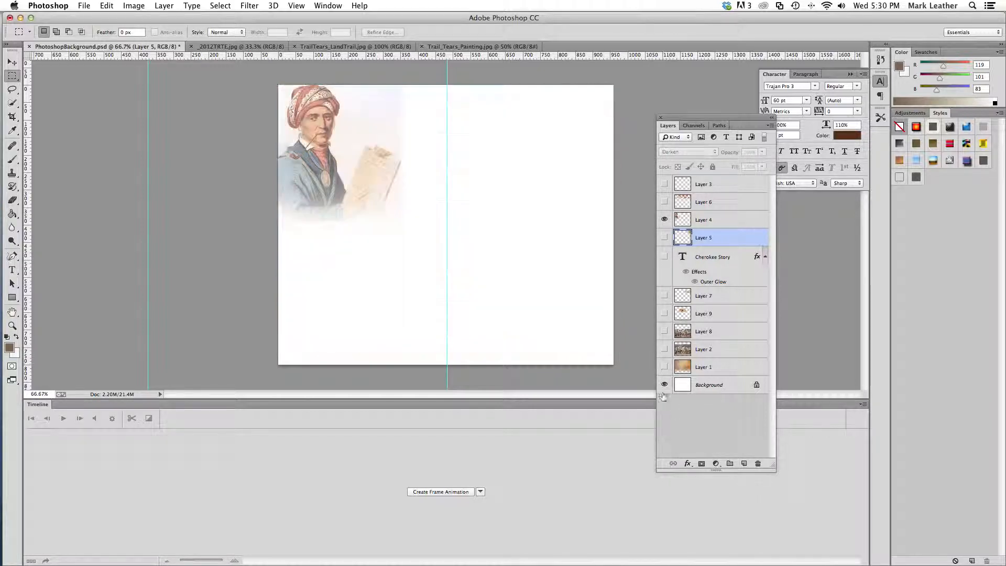
pyautogui.click(664, 384)
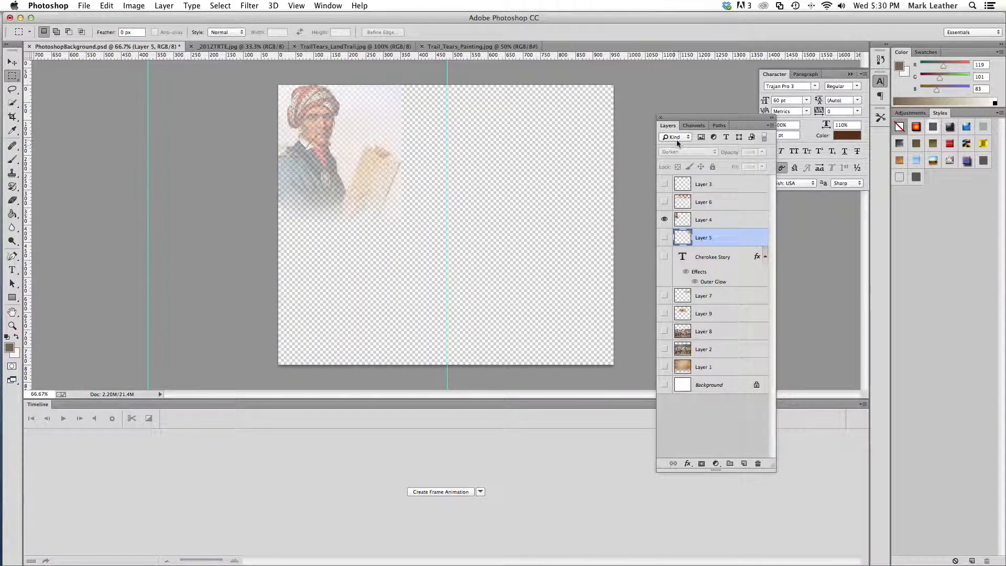
pyautogui.moveTo(672, 130); pyautogui.dragTo(650, 163)
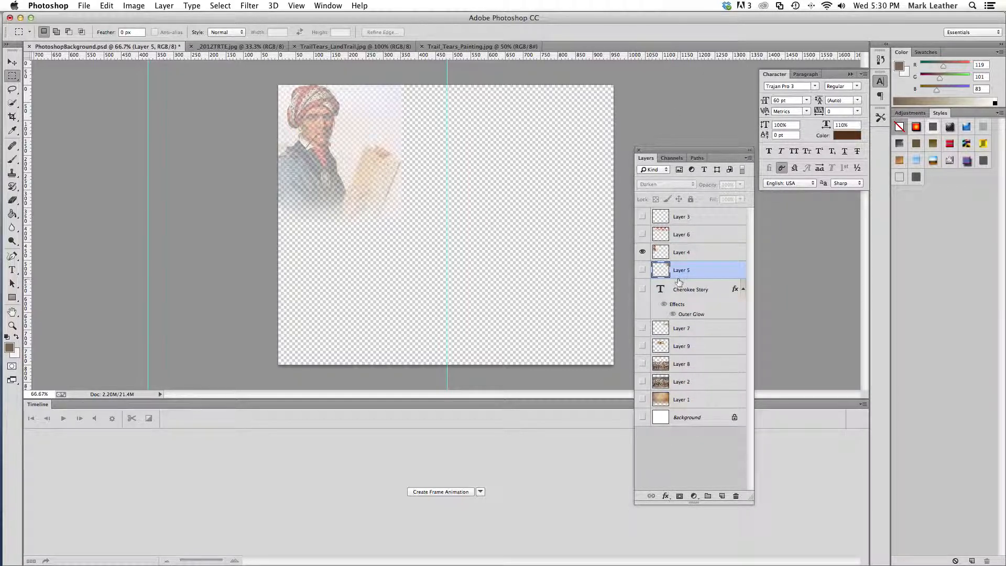
# Try the portrait on Layer 4 in Normal blend mode at 100% opacity
pyautogui.click(692, 252)
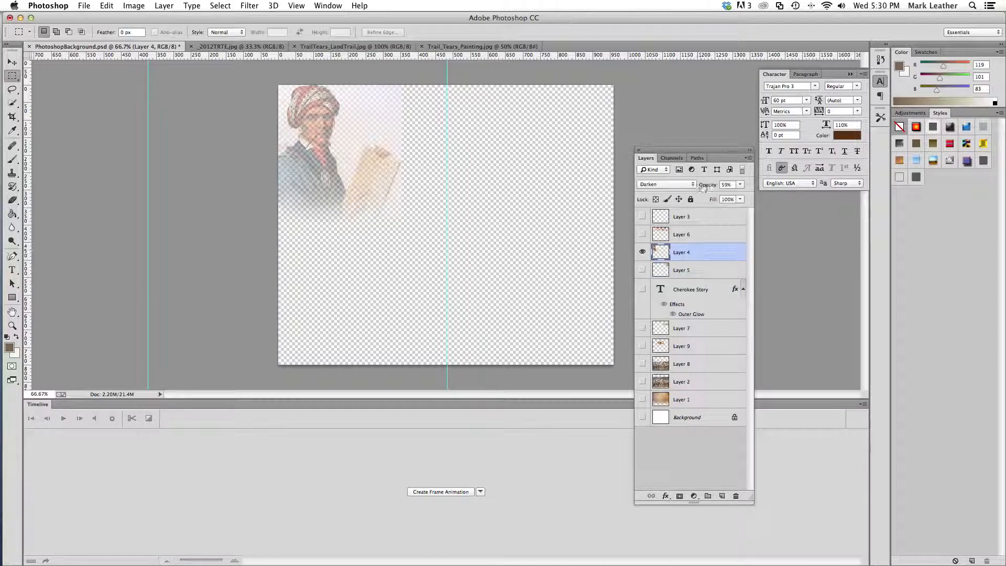
pyautogui.click(685, 184)
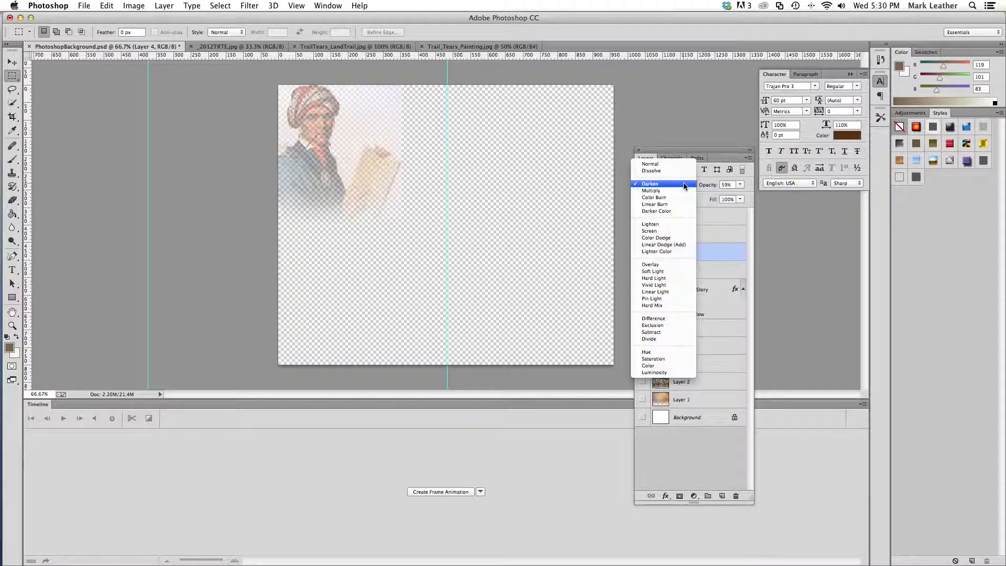
pyautogui.click(684, 164)
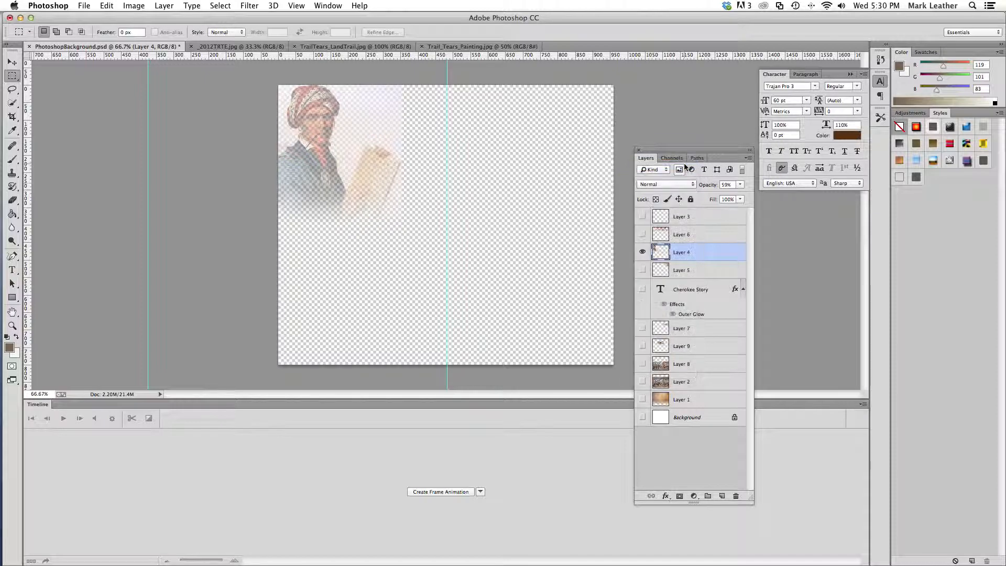
pyautogui.click(741, 185)
pyautogui.moveTo(729, 197); pyautogui.dragTo(759, 197)
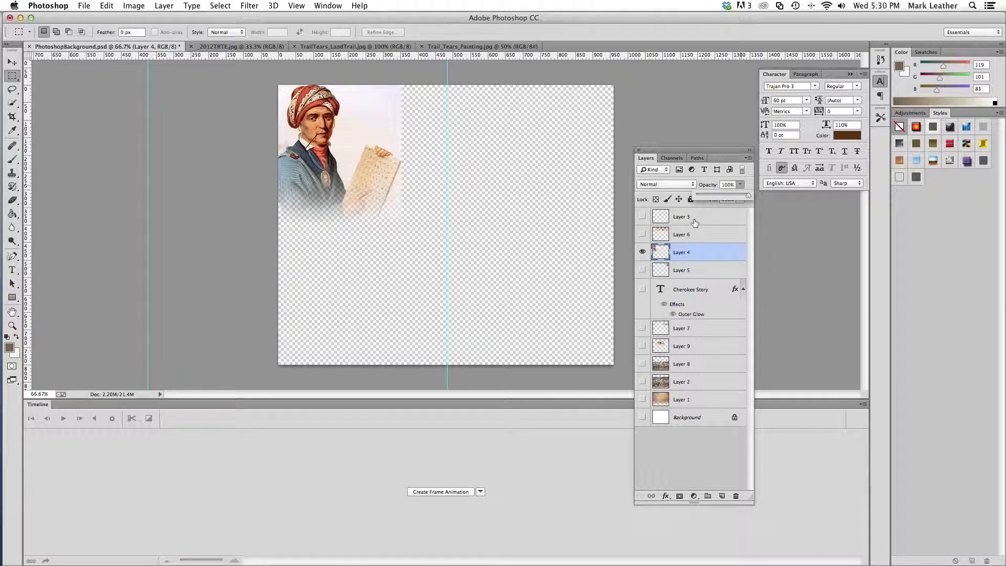
# Set the portrait on Layer 4 to 57% opacity with the Darken blend mode
pyautogui.moveTo(747, 196)
pyautogui.mouseDown()
pyautogui.moveTo(715, 197)
pyautogui.moveTo(727, 199)
pyautogui.mouseUp()
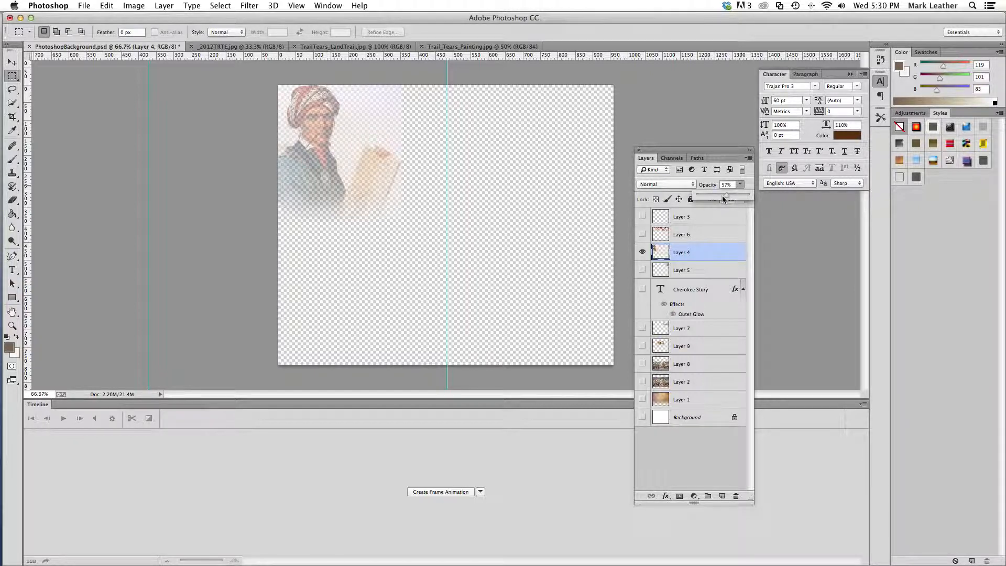
pyautogui.click(662, 185)
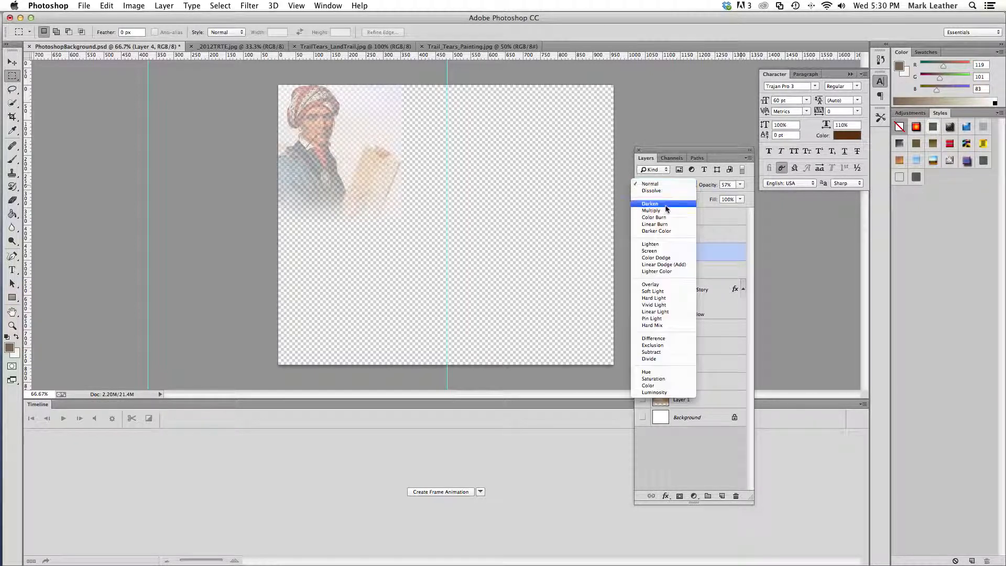
pyautogui.click(676, 203)
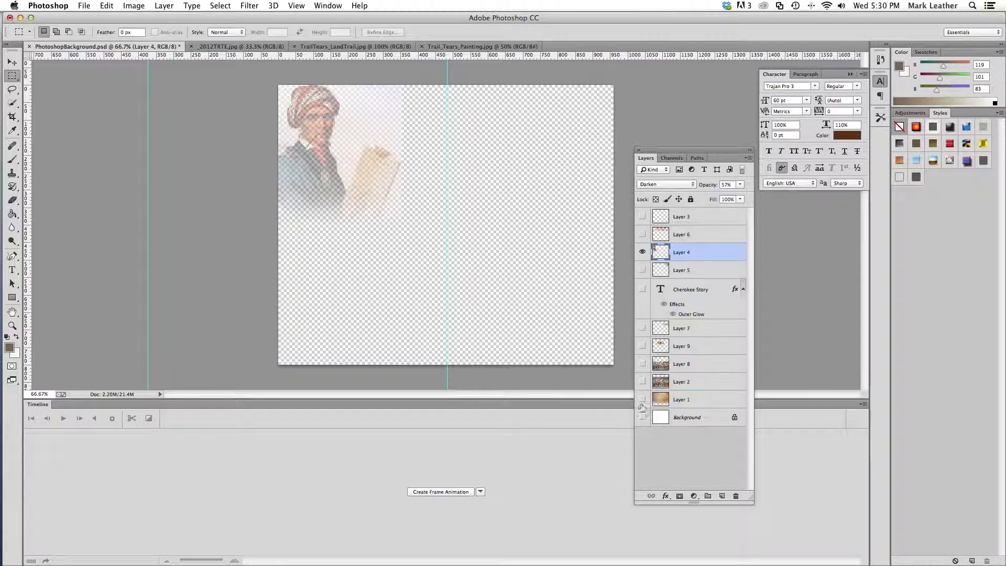
# Show the textured Layer 1 and the painting on Layer 8 behind the portrait, previewing Layer 2 in between
pyautogui.click(642, 400)
pyautogui.click(643, 382)
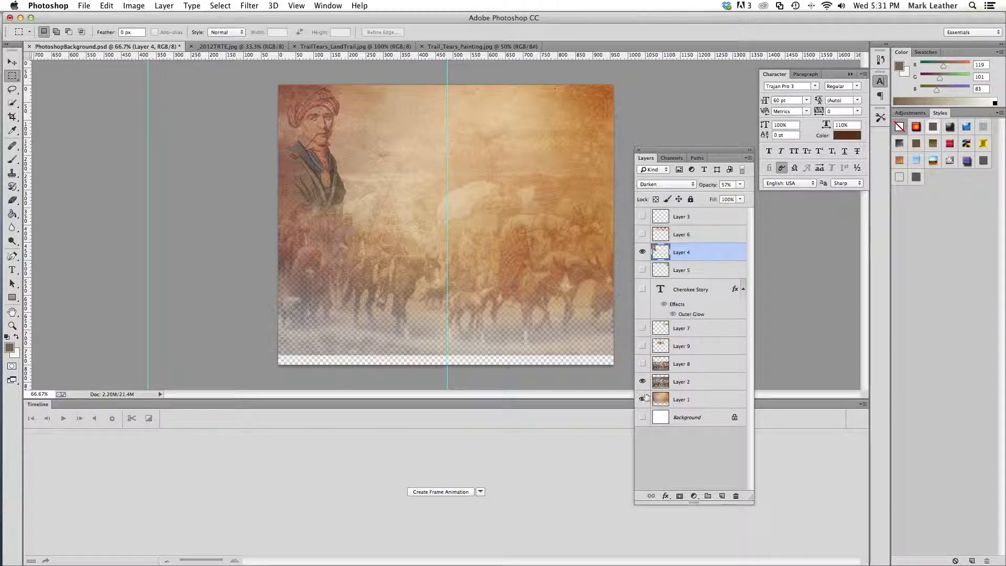
pyautogui.click(642, 381)
pyautogui.click(642, 364)
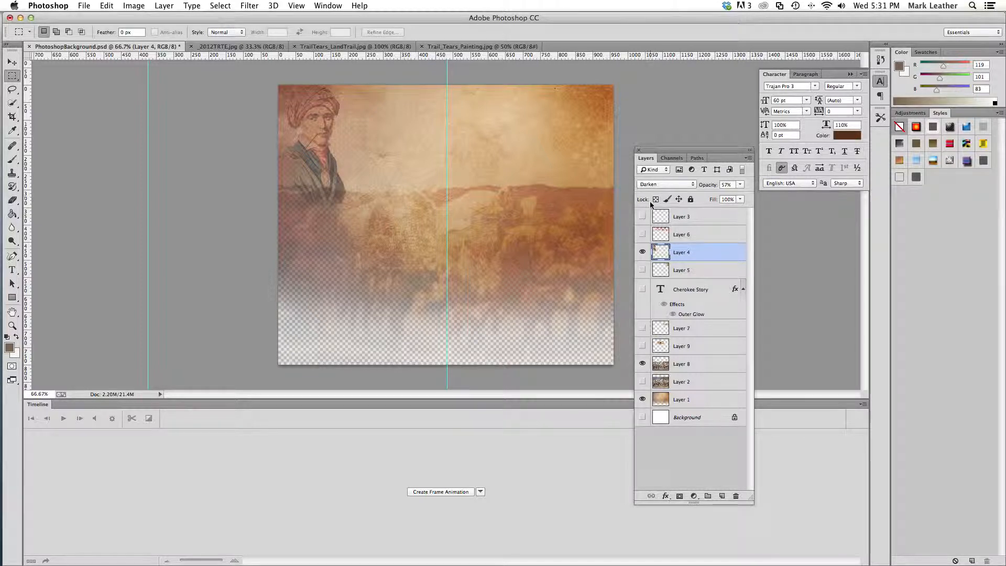
# Isolate the woven pattern on Layer 6 by showing it and hiding Layer 4, Layer 8 and Layer 1
pyautogui.click(642, 236)
pyautogui.click(642, 237)
pyautogui.click(642, 235)
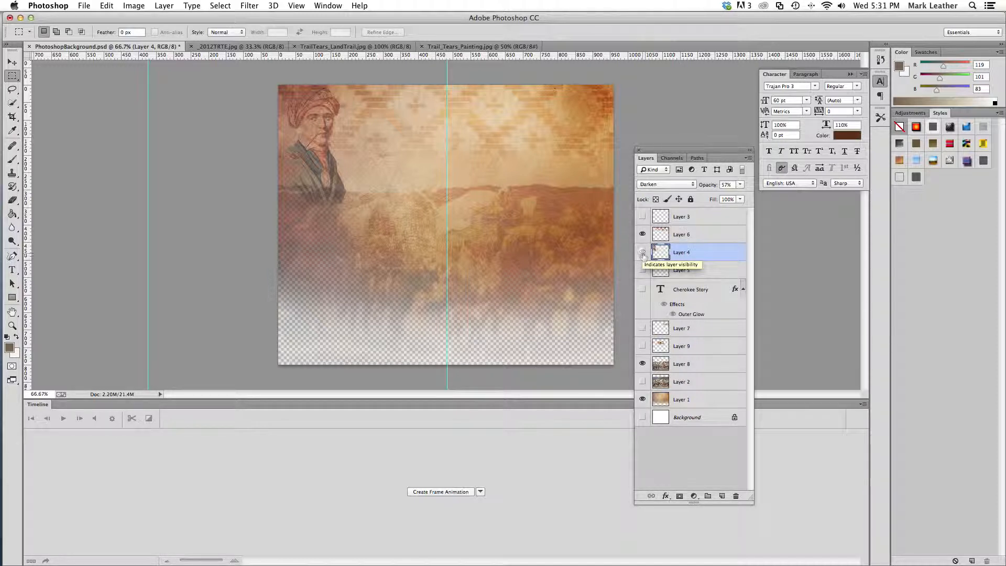
pyautogui.click(642, 252)
pyautogui.click(643, 365)
pyautogui.click(642, 399)
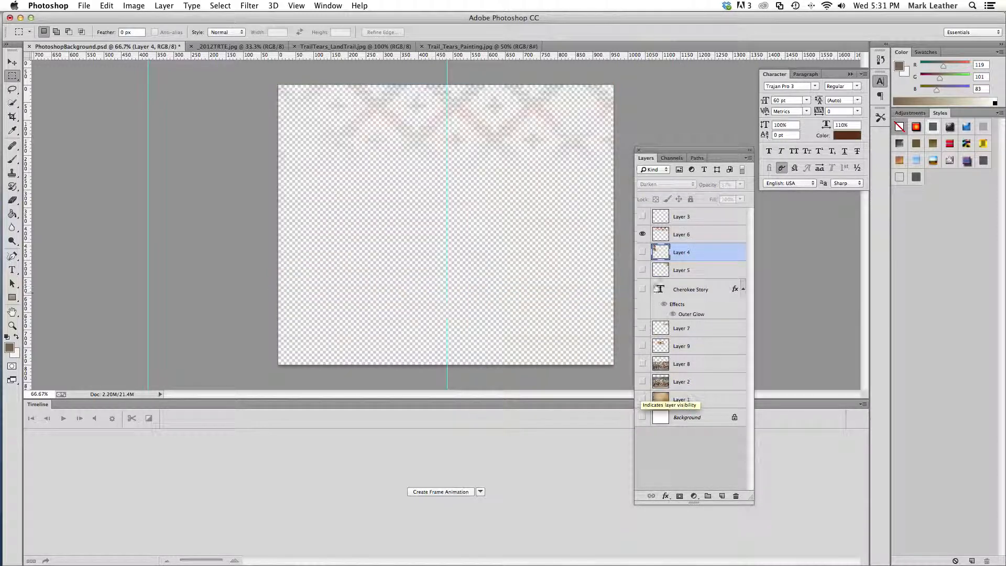
# Preview the woven pattern on Layer 6 at 100% opacity and reduce it to 34%
pyautogui.click(692, 235)
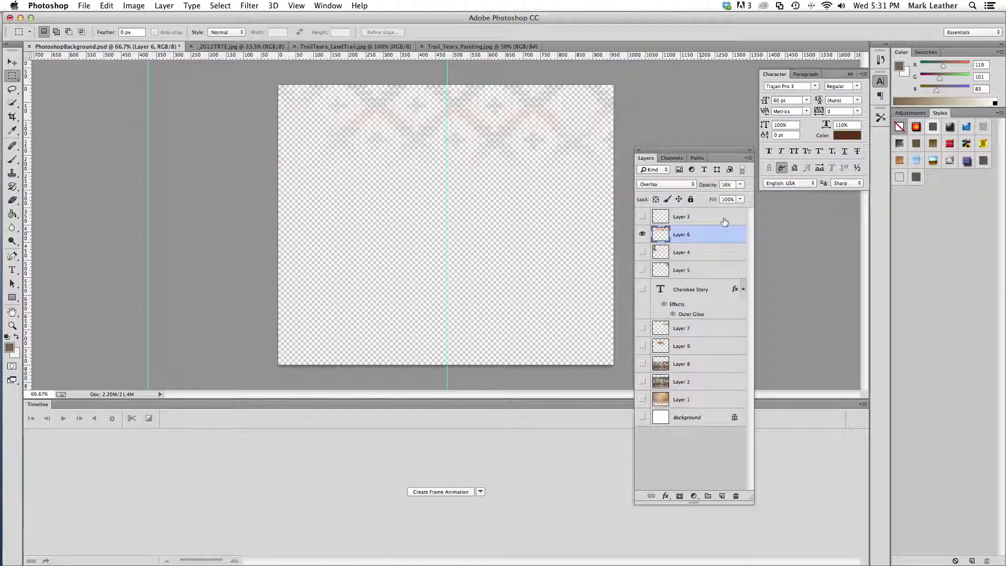
pyautogui.click(740, 184)
pyautogui.click(751, 194)
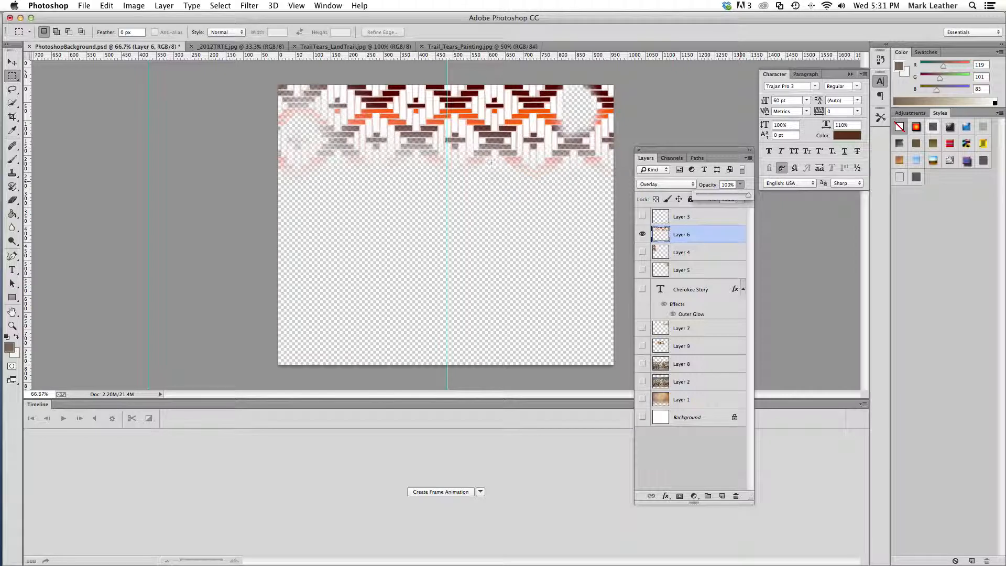
pyautogui.moveTo(749, 197); pyautogui.dragTo(715, 196)
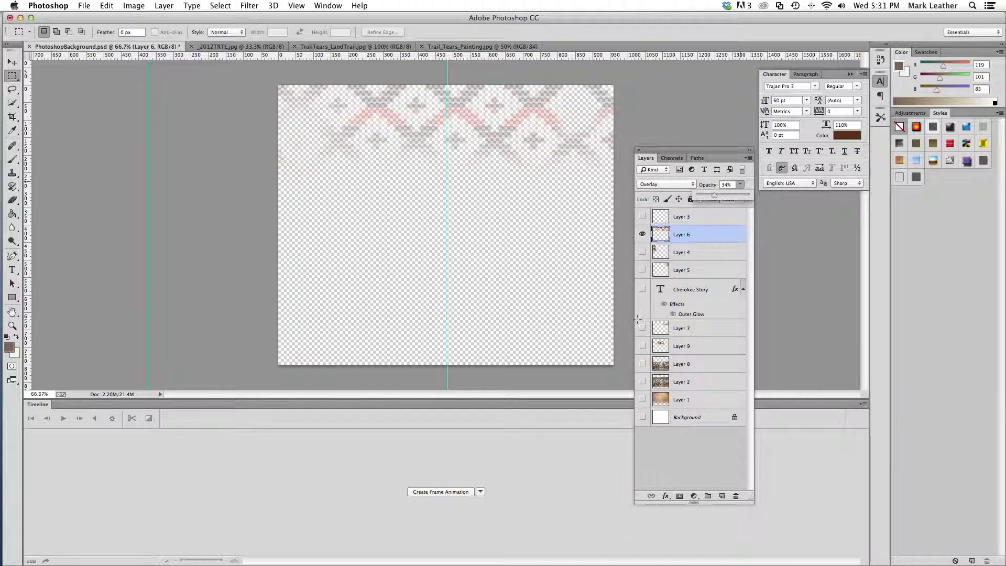
# Show the textured Layer 1 behind the pattern and set Layer 6 to 17% opacity
pyautogui.click(643, 399)
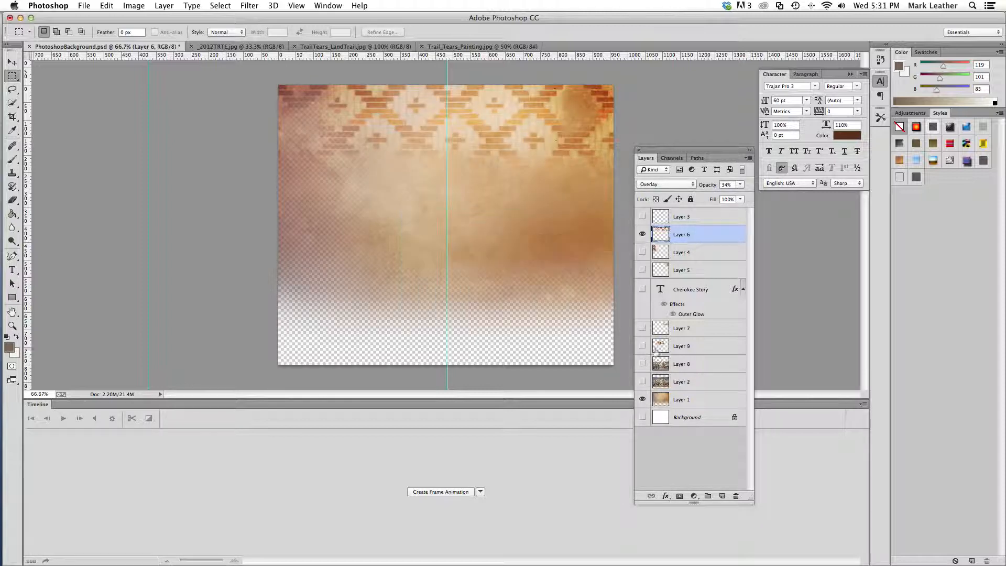
pyautogui.click(740, 185)
pyautogui.moveTo(715, 197); pyautogui.dragTo(706, 198)
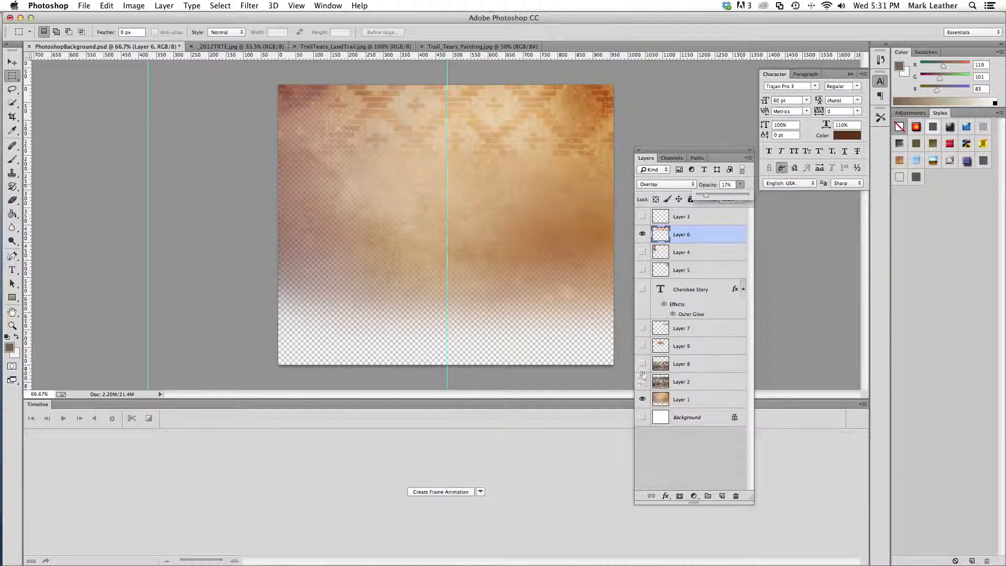
# Show Layer 2, Layer 3, the portrait on Layer 4, the dreamcatcher on Layer 5 and the Cherokee Story title
pyautogui.click(642, 381)
pyautogui.click(642, 216)
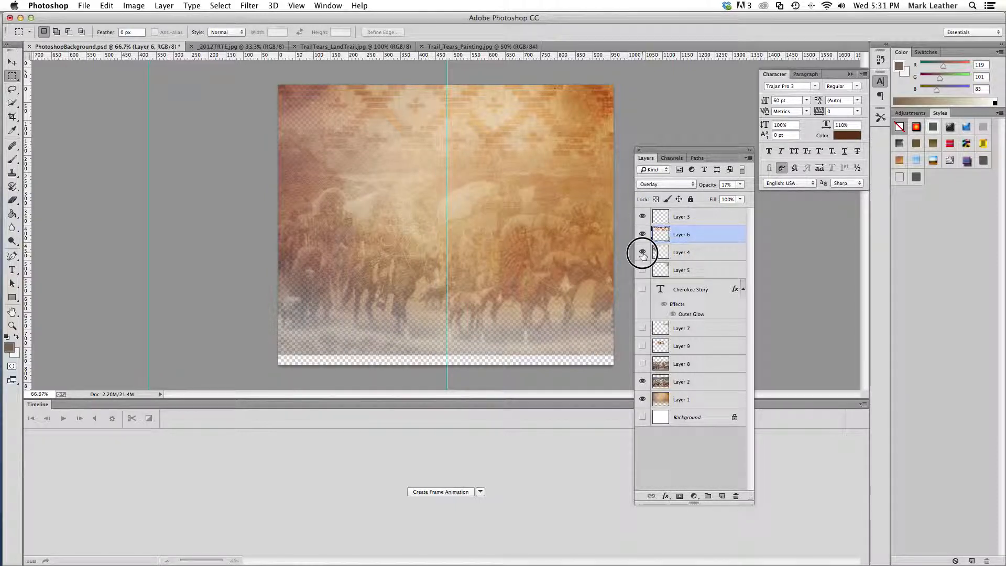
pyautogui.click(642, 252)
pyautogui.click(642, 270)
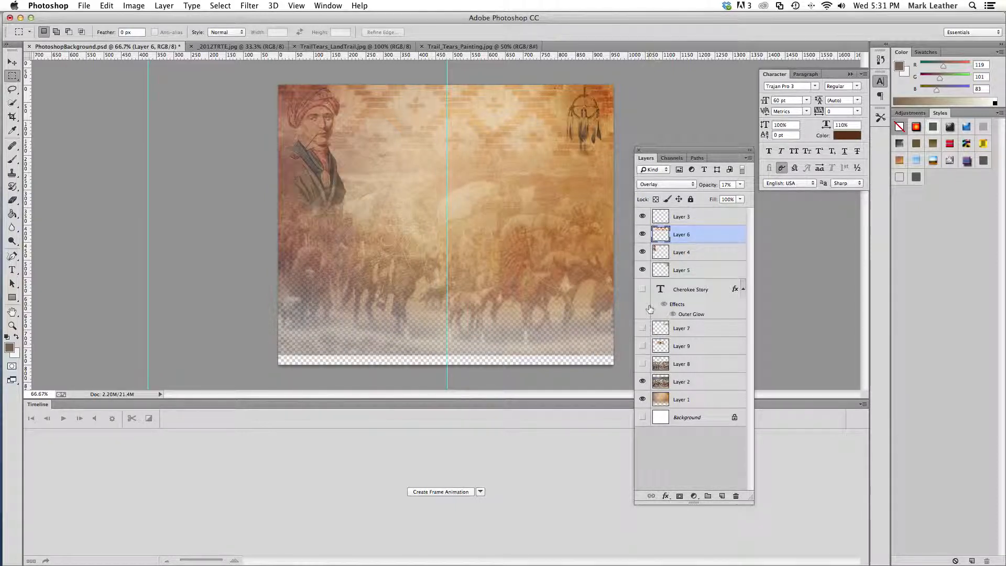
pyautogui.click(643, 289)
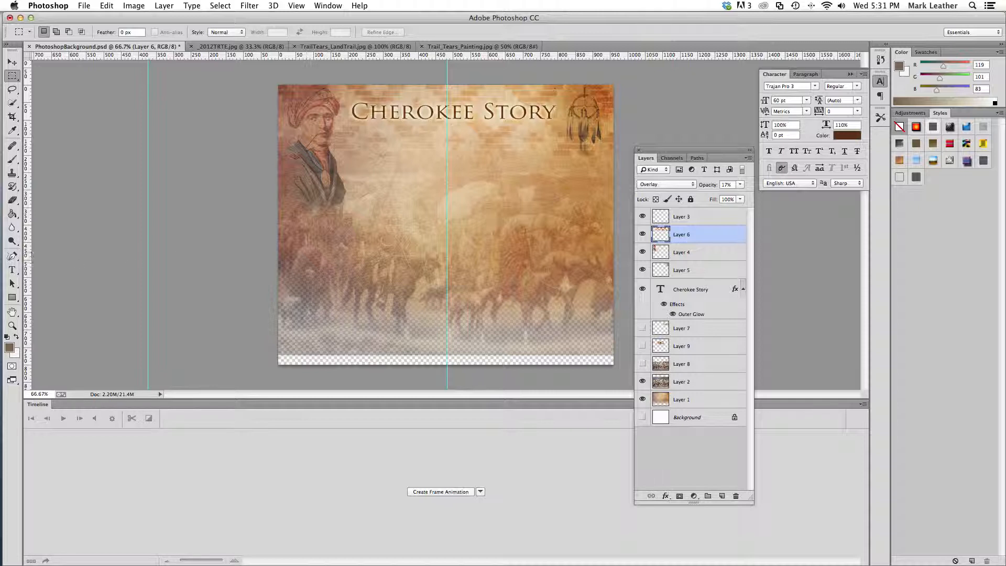
# Add a new text layer reading "Text" below the Cherokee Story title
pyautogui.click(11, 270)
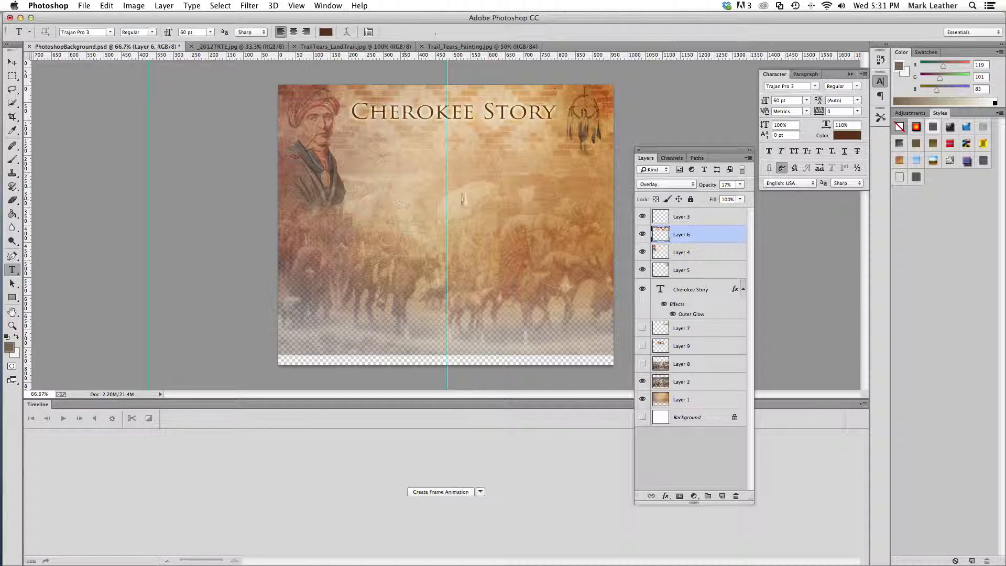
pyautogui.click(404, 187)
pyautogui.write('Text')
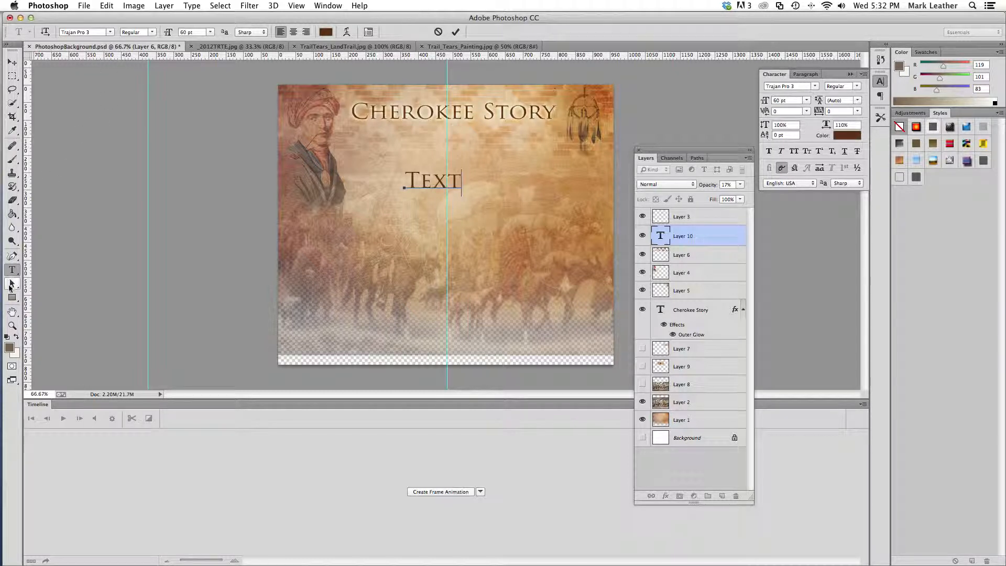
# Set the new word's font size to 72 pt and move it up and left, closer to the title
pyautogui.doubleClick(435, 182)
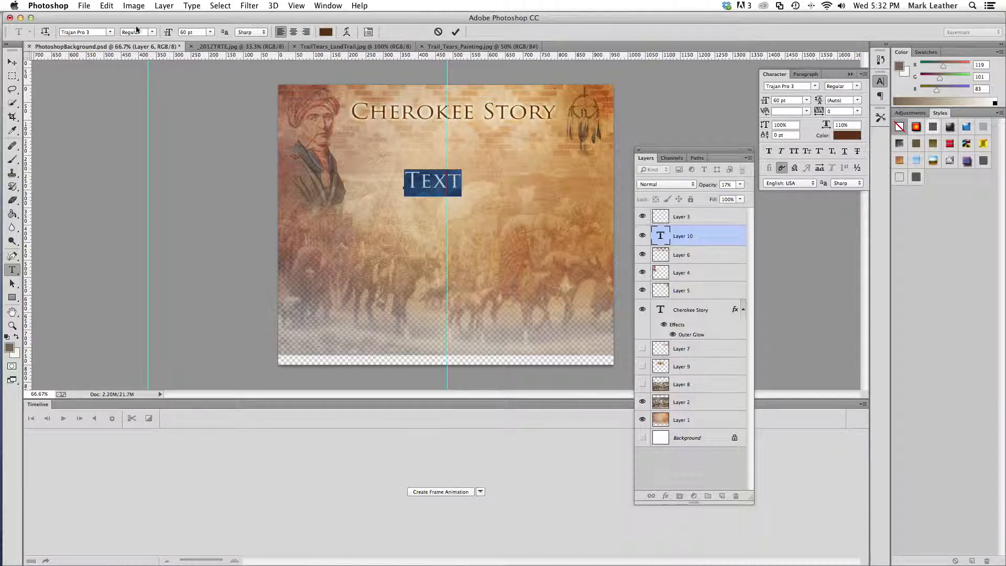
pyautogui.click(211, 33)
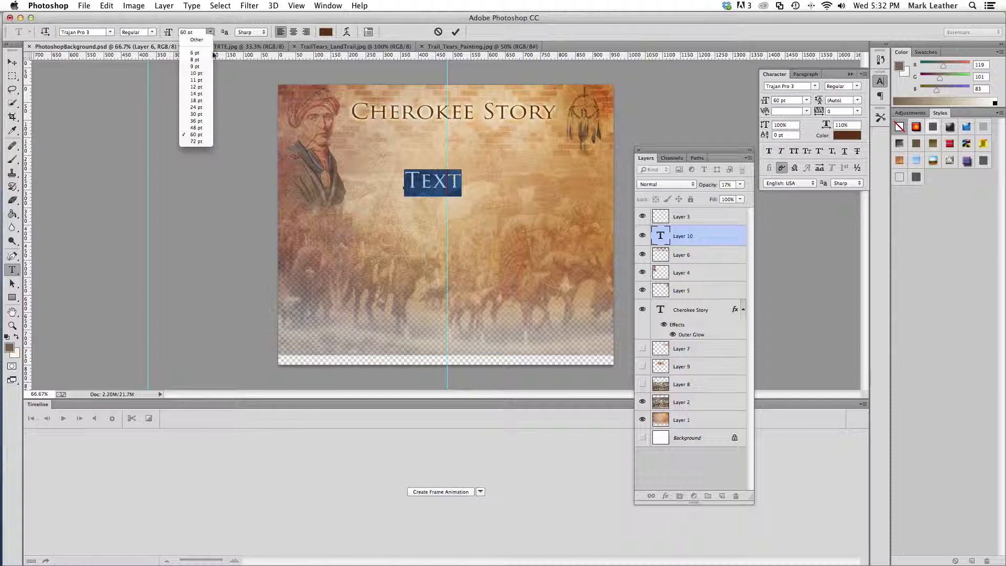
pyautogui.click(196, 142)
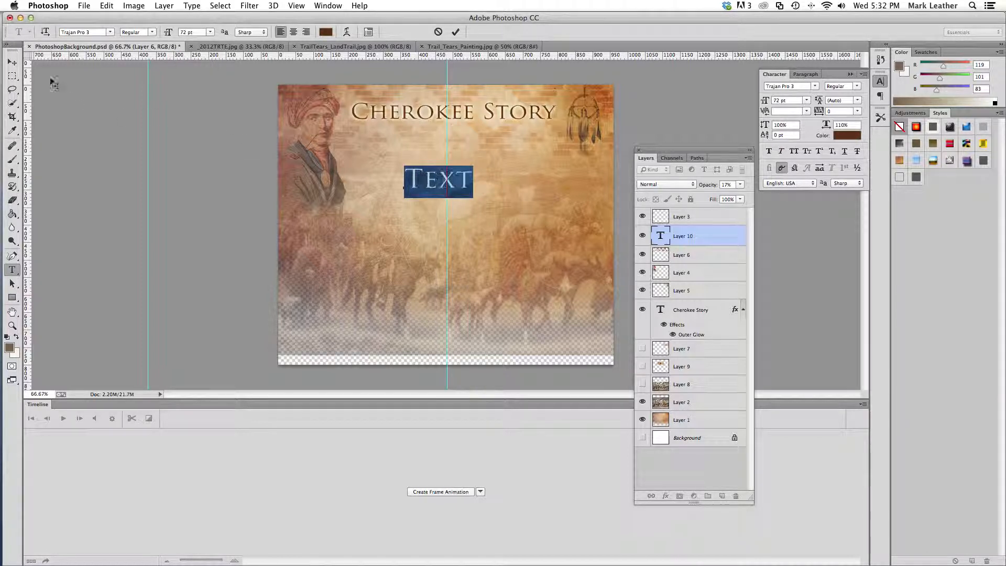
pyautogui.click(11, 62)
pyautogui.click(454, 189)
pyautogui.moveTo(454, 188); pyautogui.dragTo(428, 174)
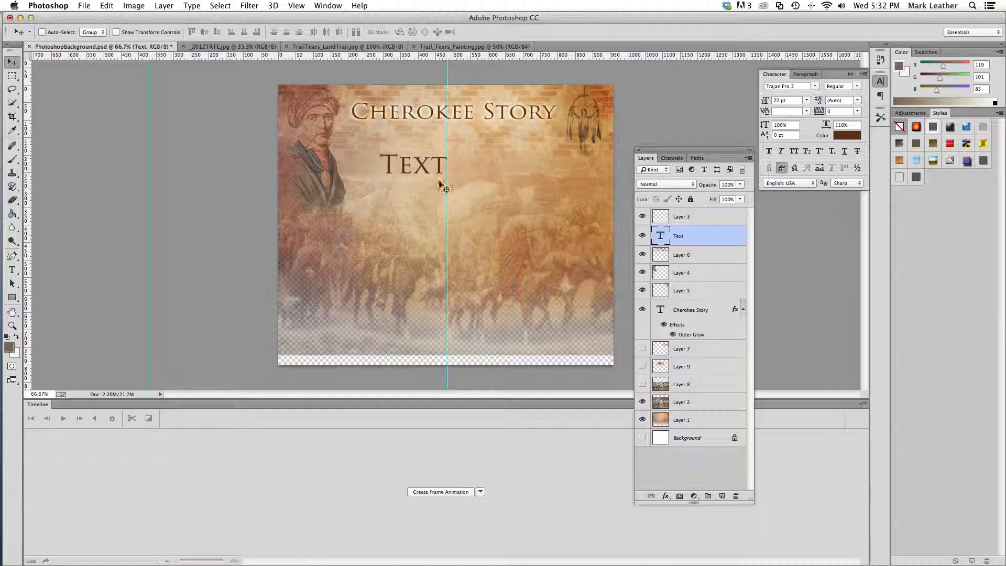
# Try an Outer Glow with a size of 103 px and slightly increased spread on the Text layer
pyautogui.moveTo(730, 157); pyautogui.dragTo(725, 170)
pyautogui.click(743, 172)
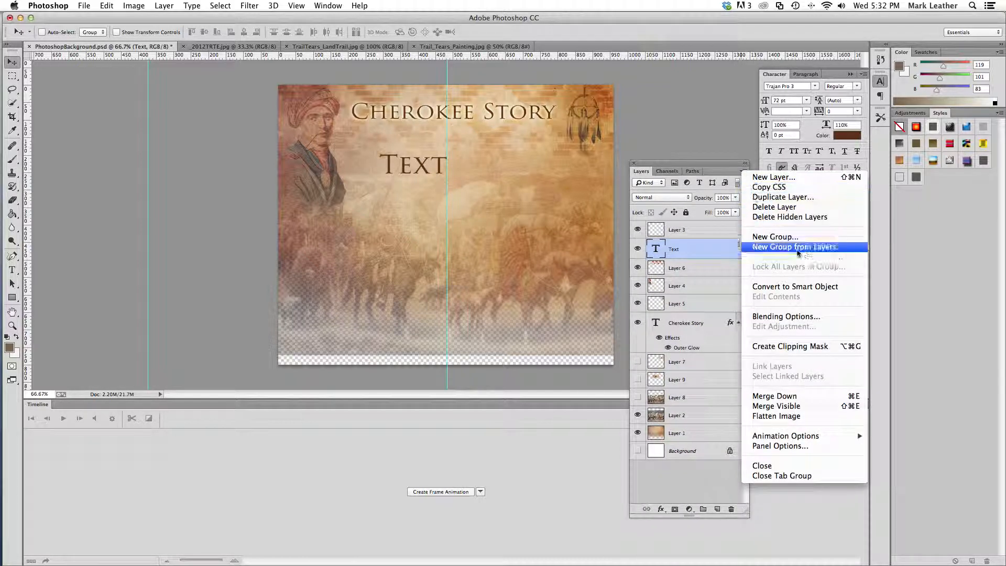
pyautogui.click(793, 317)
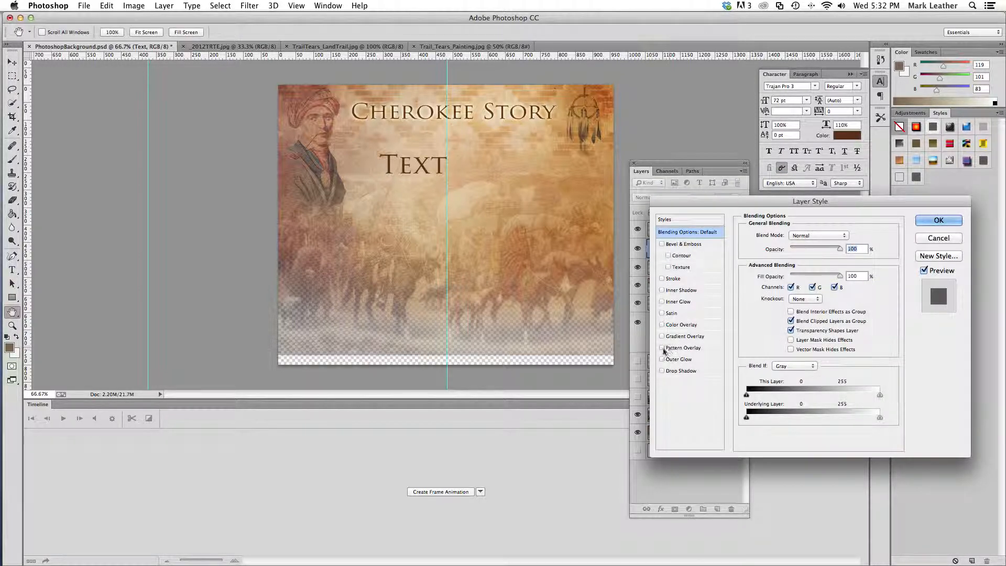
pyautogui.click(662, 360)
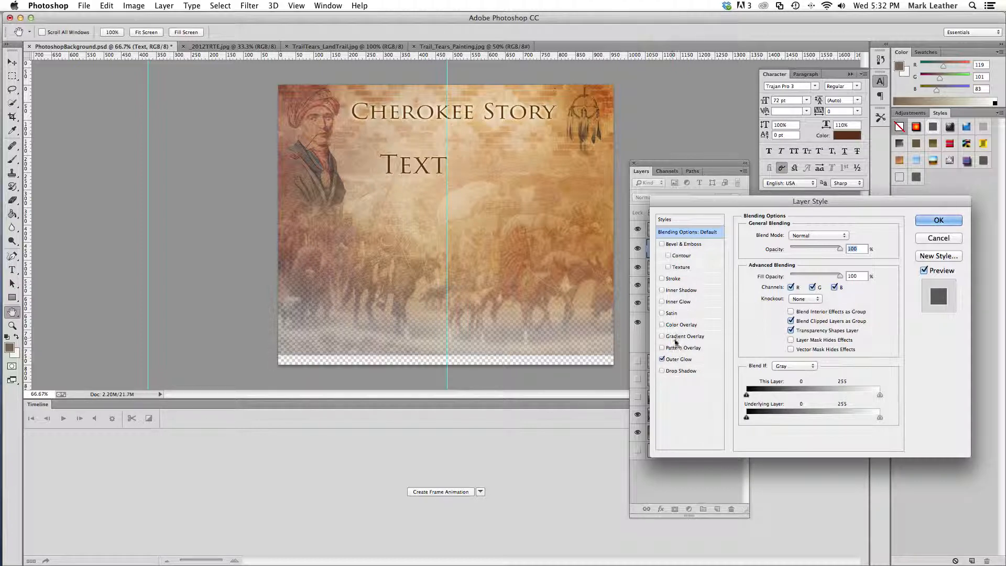
pyautogui.click(698, 362)
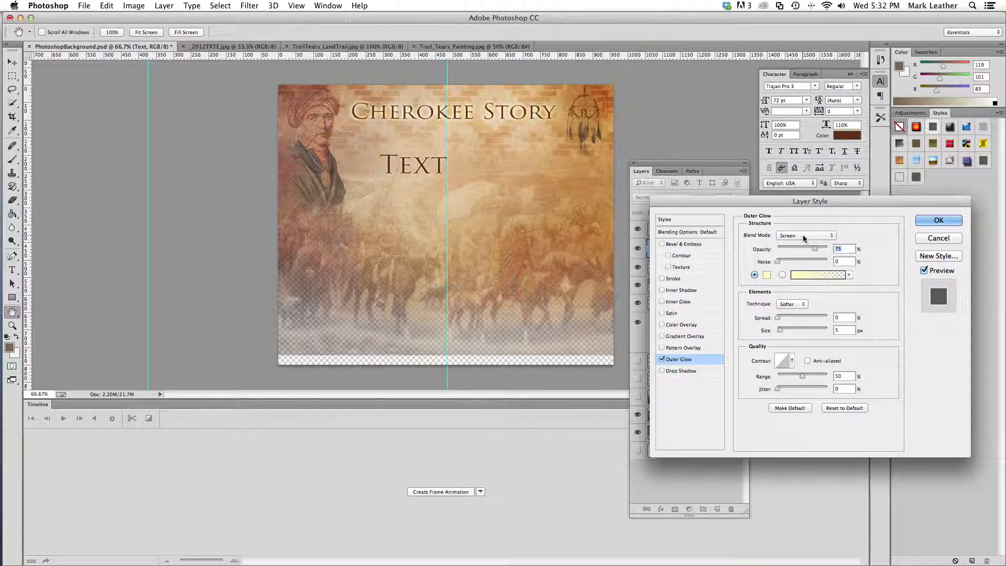
pyautogui.moveTo(779, 317)
pyautogui.mouseDown()
pyautogui.moveTo(795, 319)
pyautogui.moveTo(784, 331)
pyautogui.moveTo(784, 318)
pyautogui.moveTo(785, 330)
pyautogui.moveTo(802, 332)
pyautogui.moveTo(783, 318)
pyautogui.mouseUp()
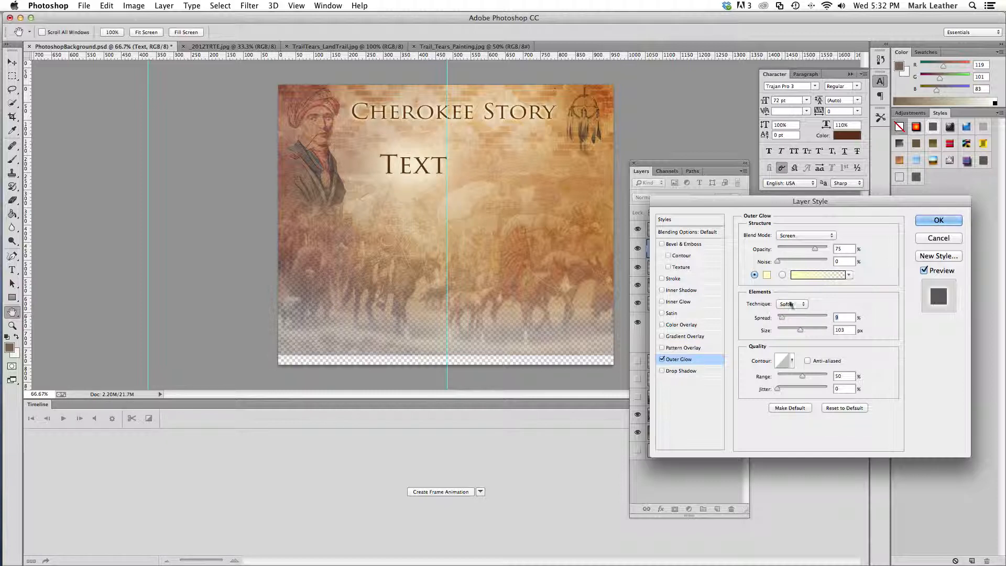
# Try a Pattern Overlay and an 18 px Drop Shadow with increased spread on the Text layer, and discard all its layer style changes
pyautogui.click(679, 349)
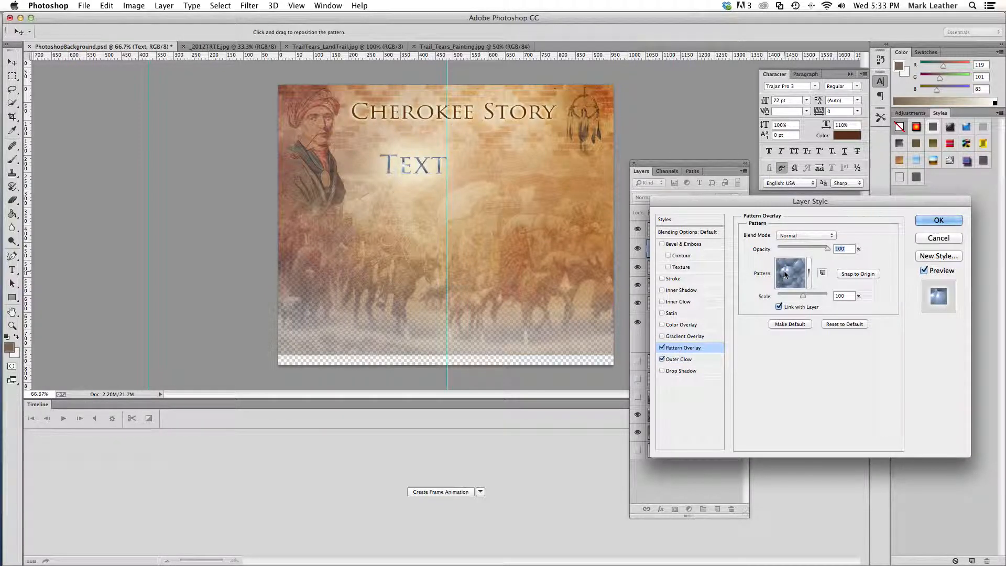
pyautogui.click(662, 346)
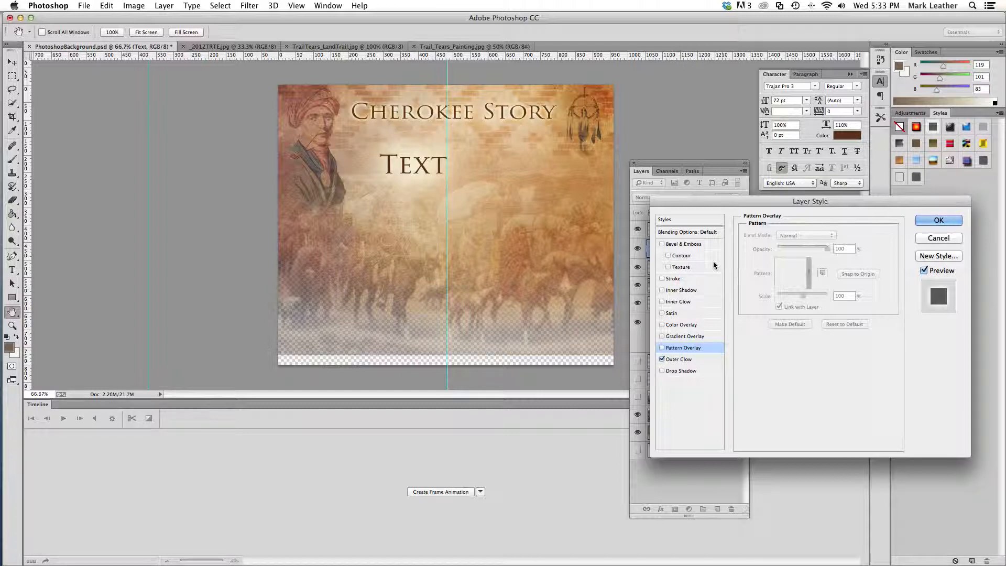
pyautogui.click(663, 371)
pyautogui.click(681, 371)
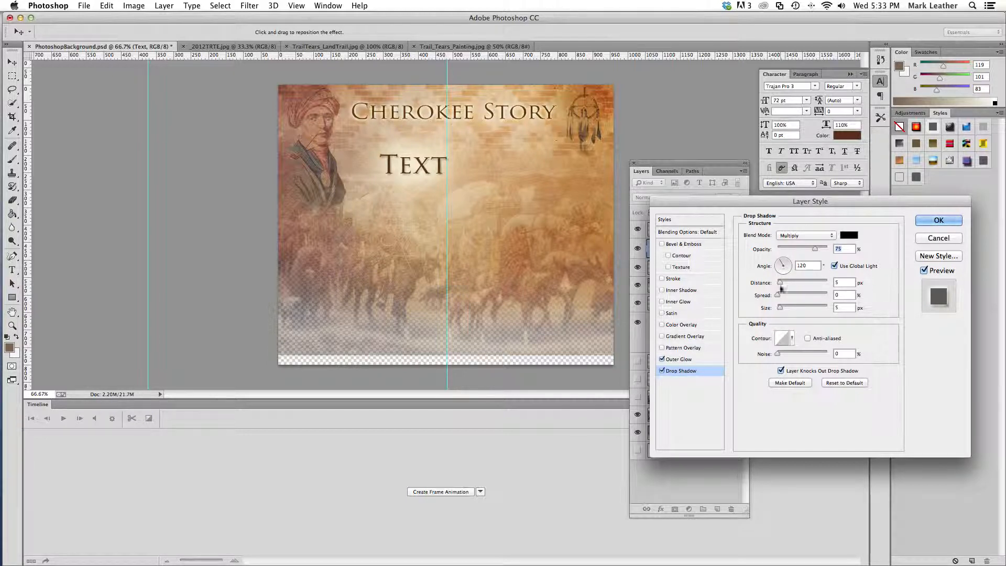
pyautogui.moveTo(780, 308); pyautogui.dragTo(796, 294)
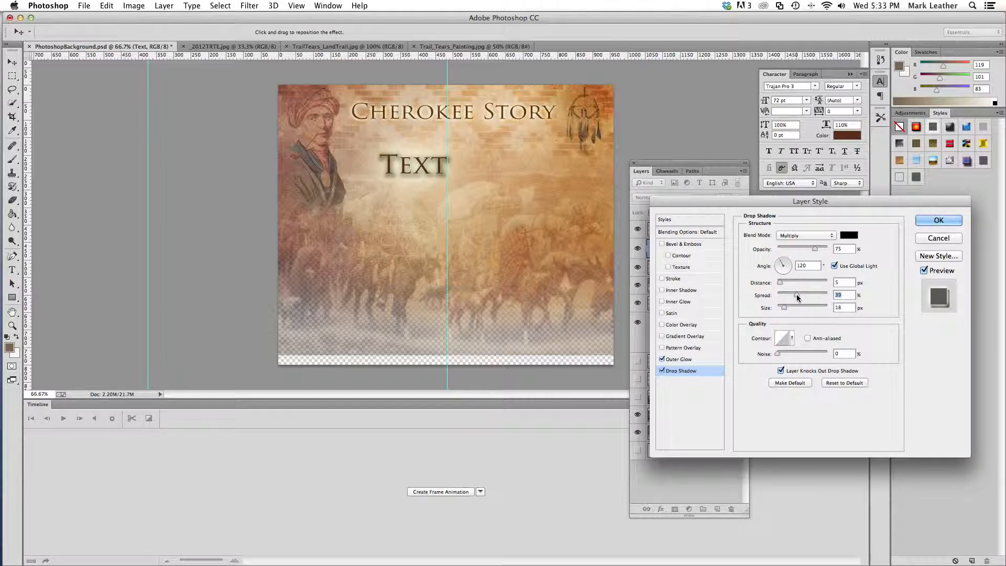
pyautogui.click(938, 238)
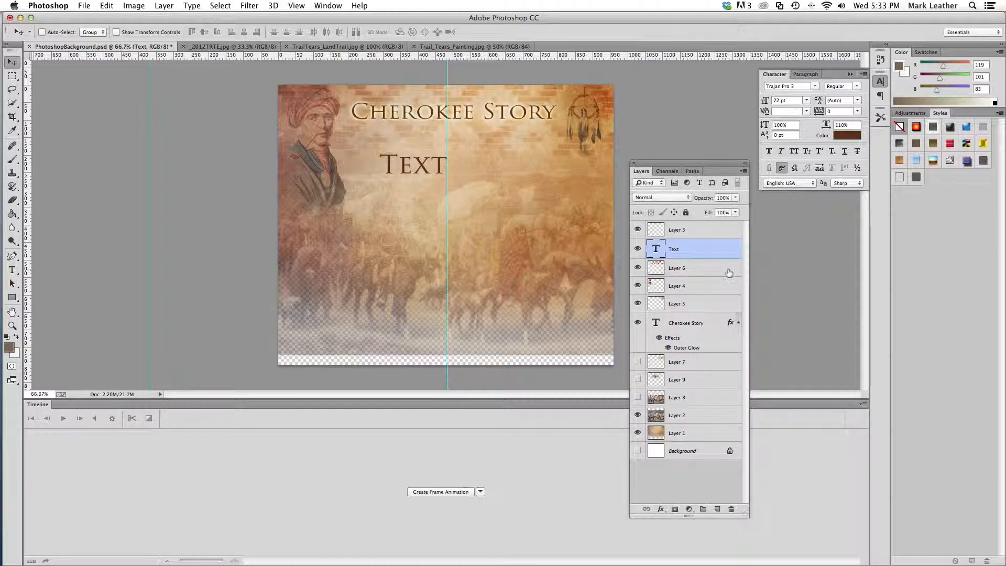